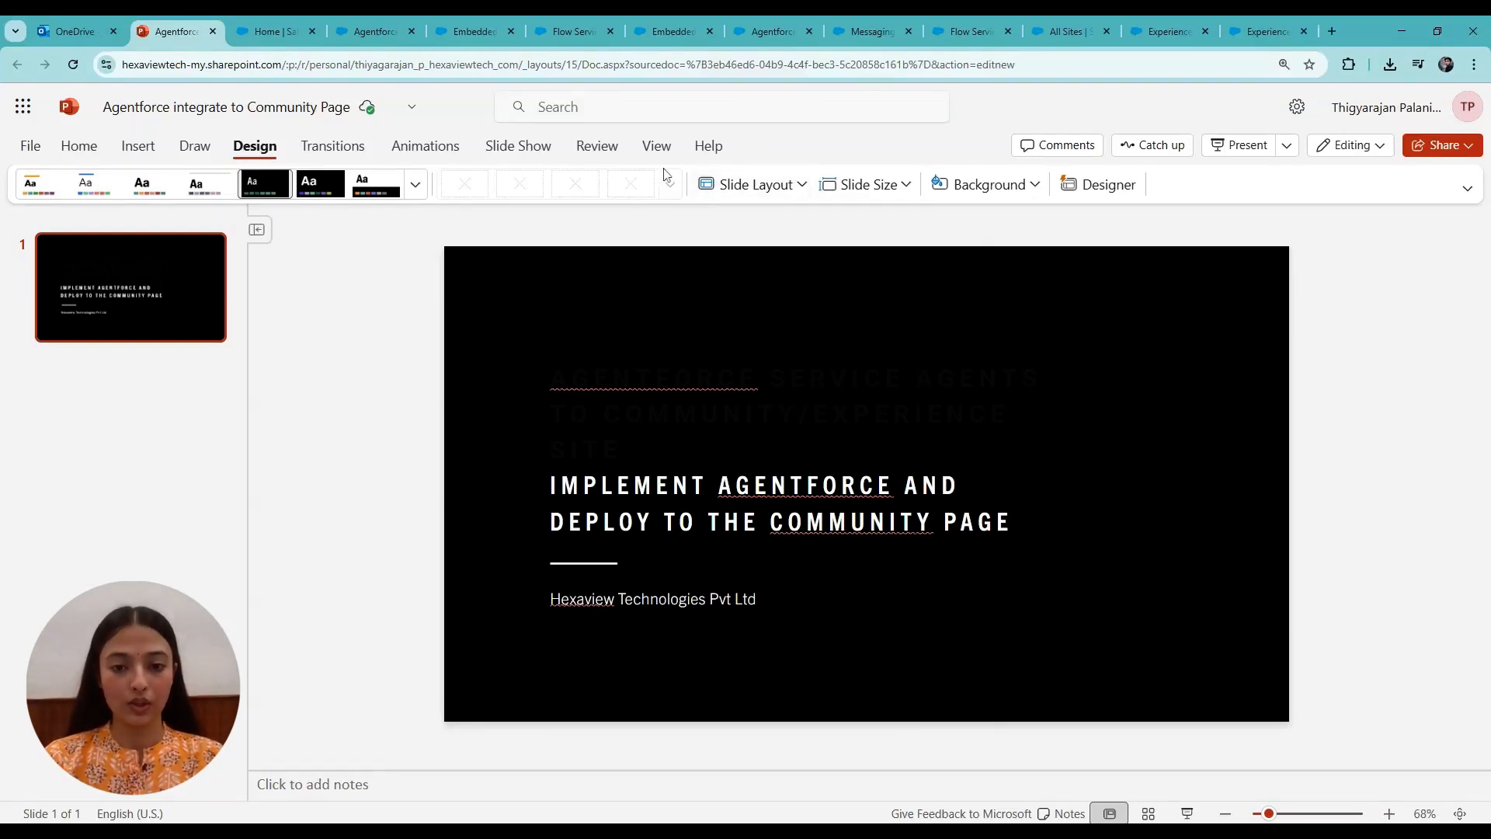
- Switch to Salesforce Setup, find the Omni-Channel Settings and save them with Omni-Channel and Enhanced Omni-Channel Routing enabled
left_click(374, 31)
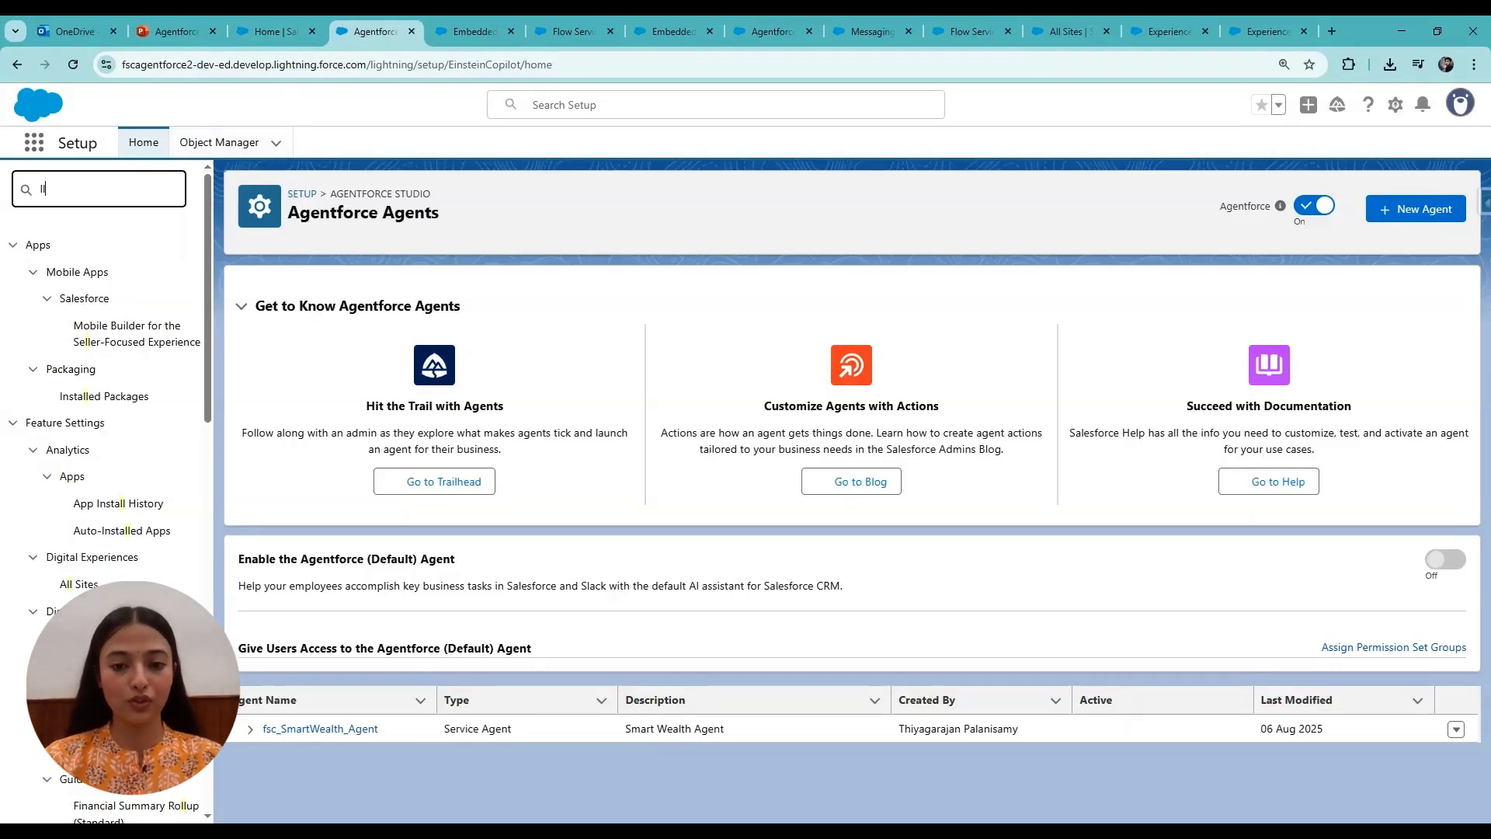
type("mni")
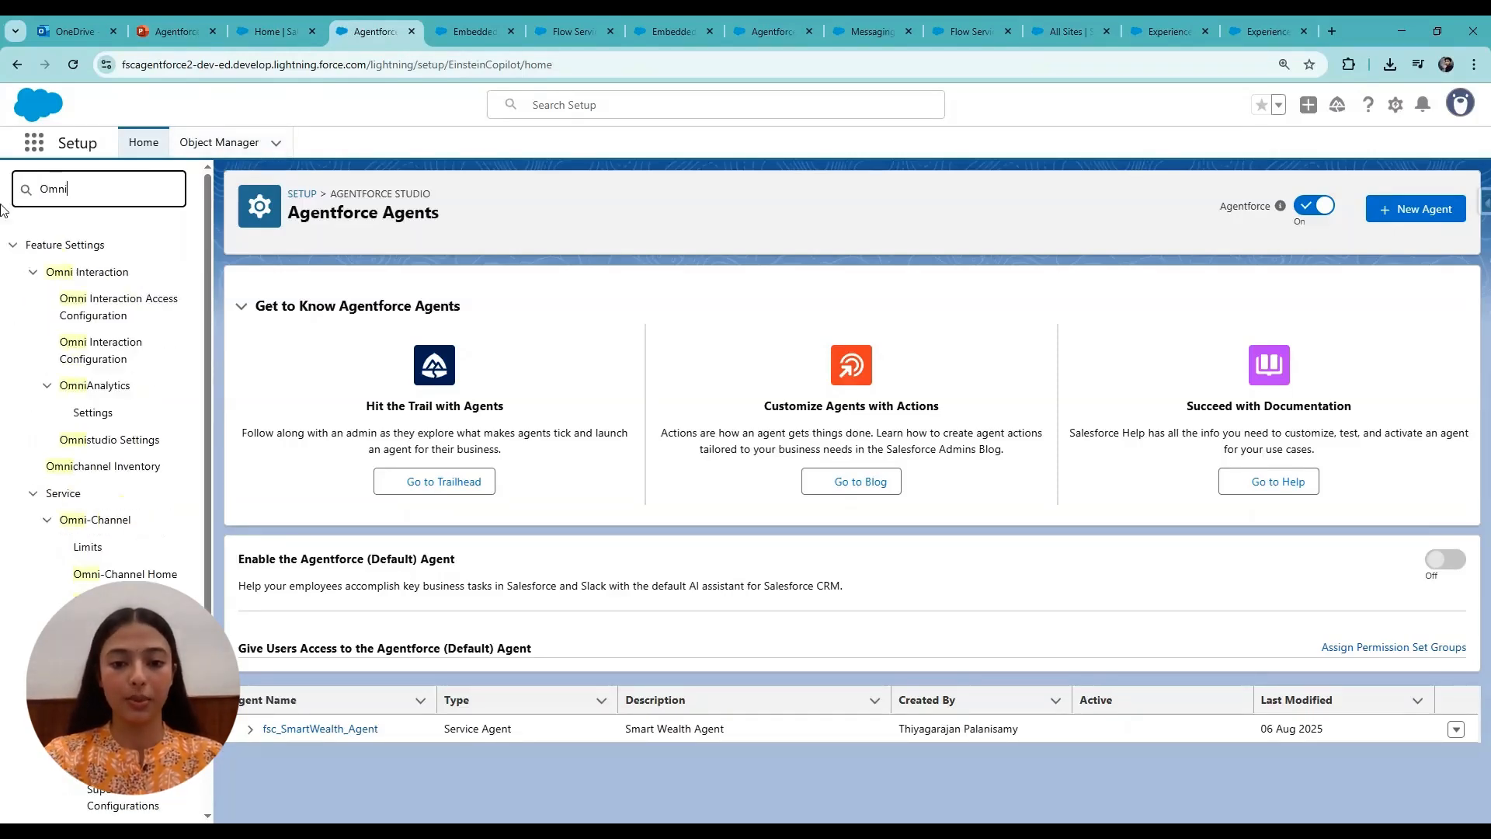
left_click(116, 600)
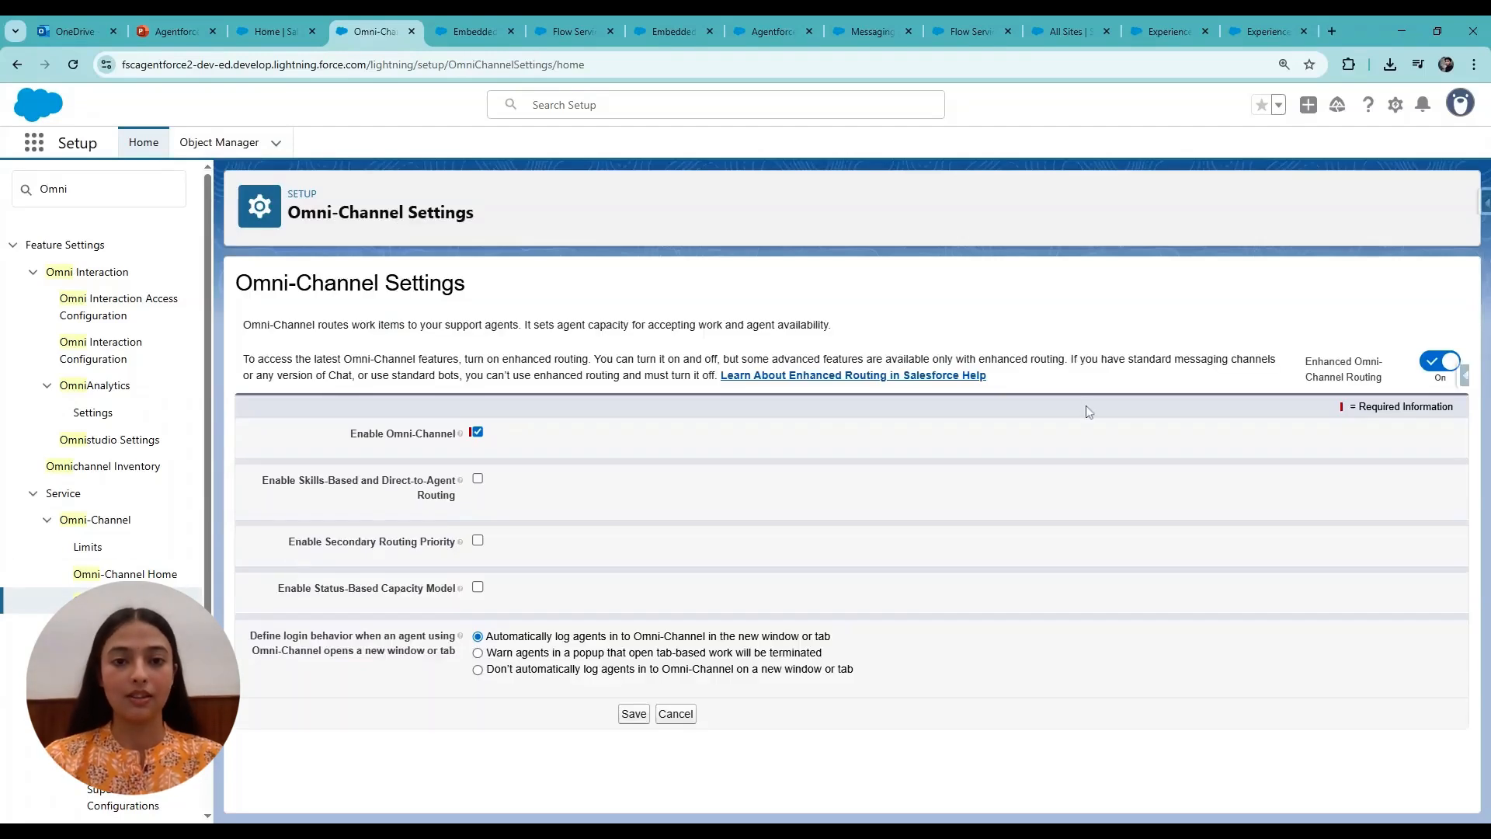
left_click_drag(1320, 365, 1384, 364)
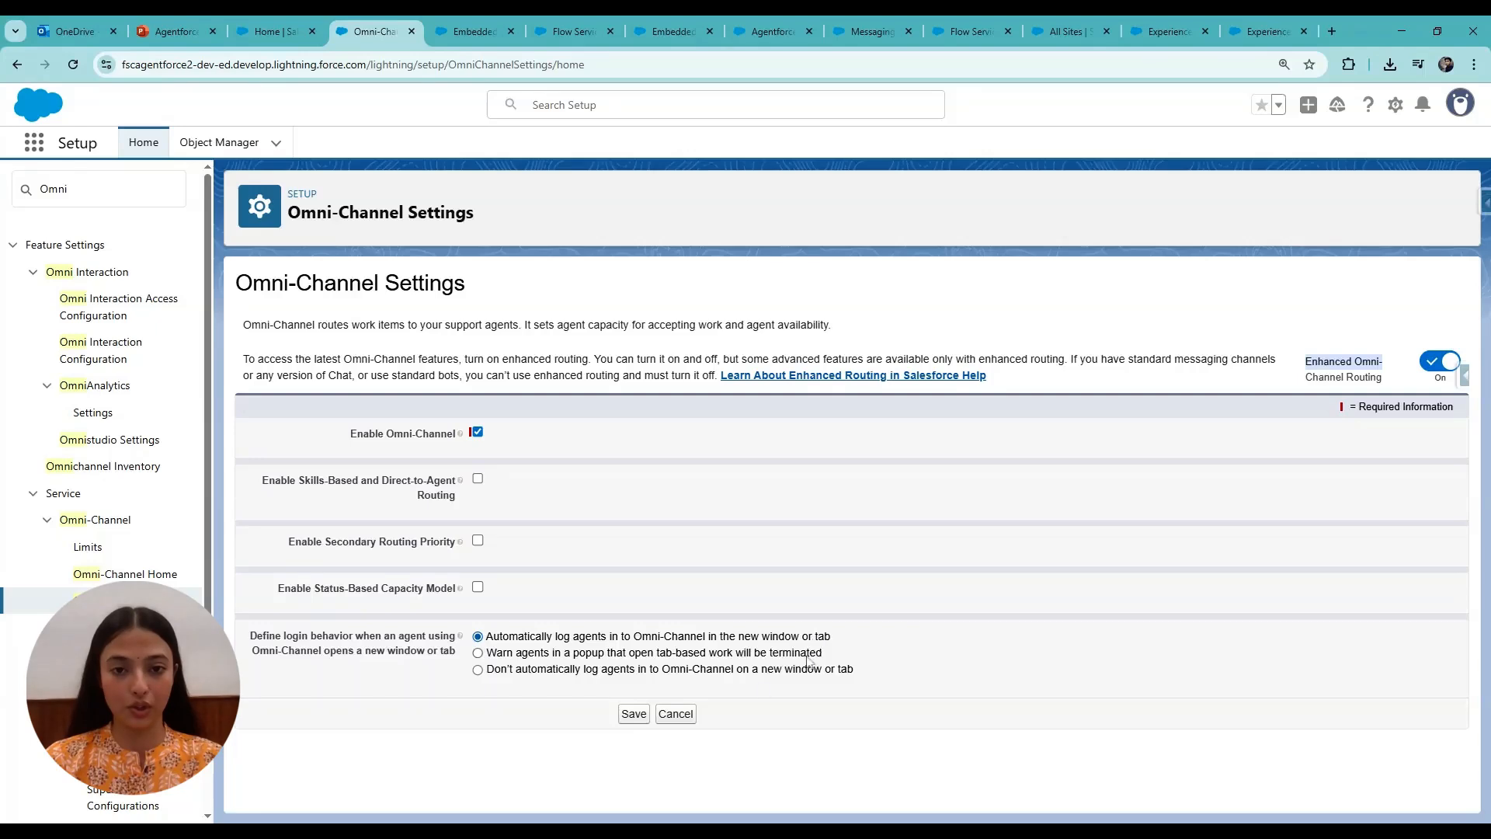
left_click(634, 715)
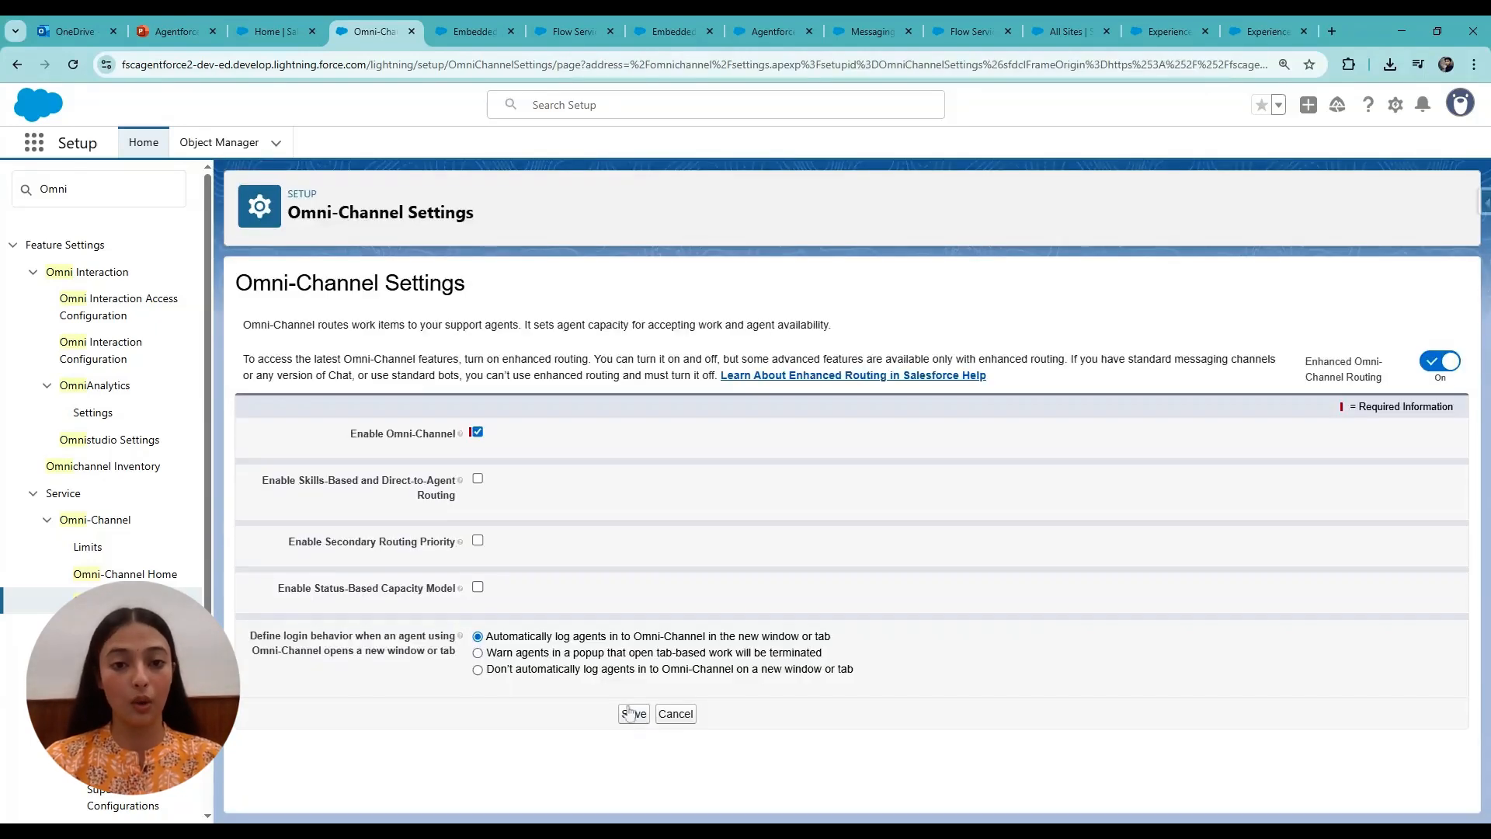
- Search Setup for routing and open the Routing Configurations page
left_click_drag(76, 190, 3, 204)
type("R")
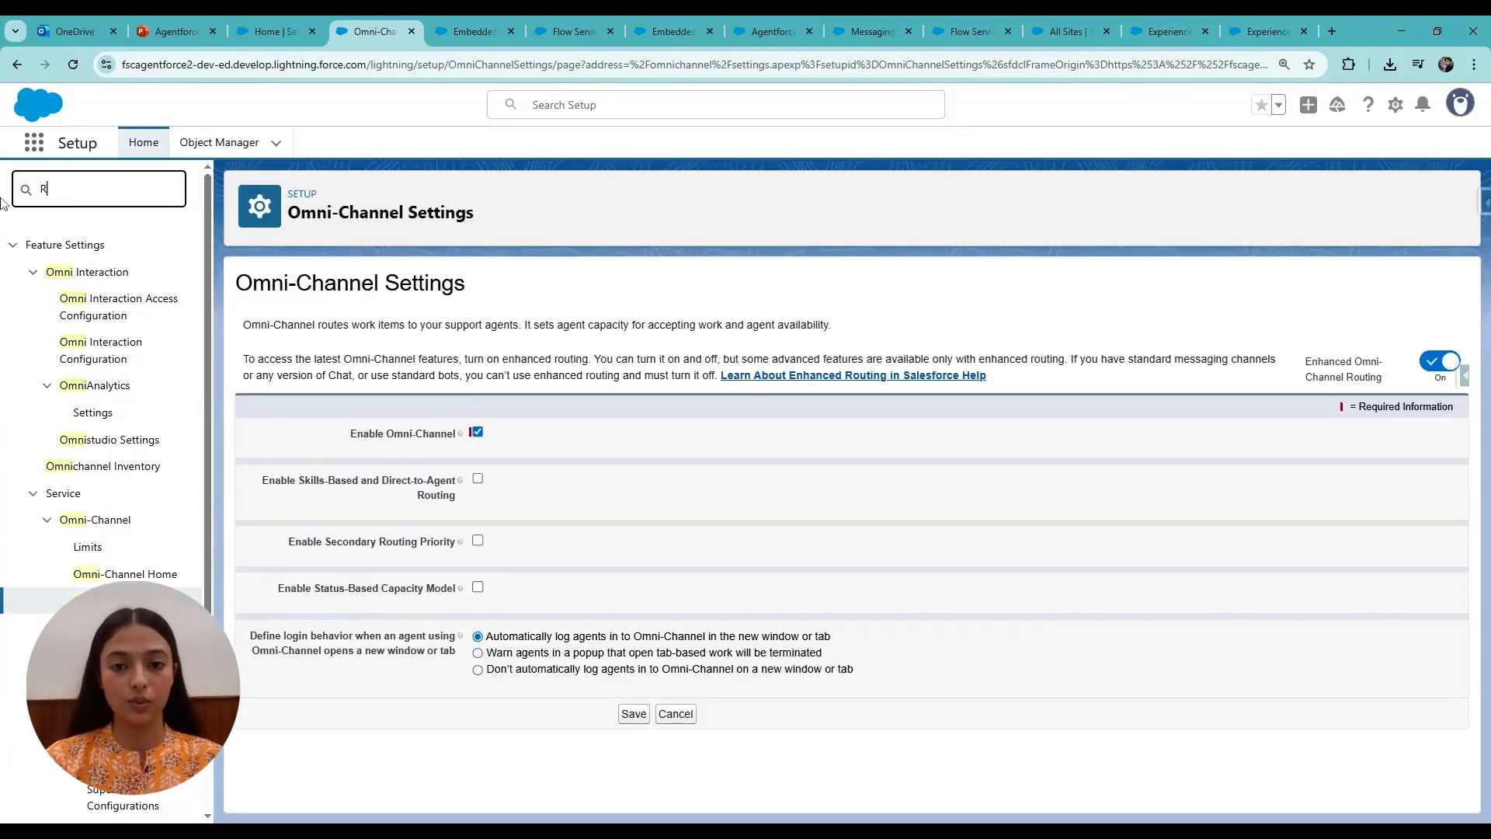
type("Outing")
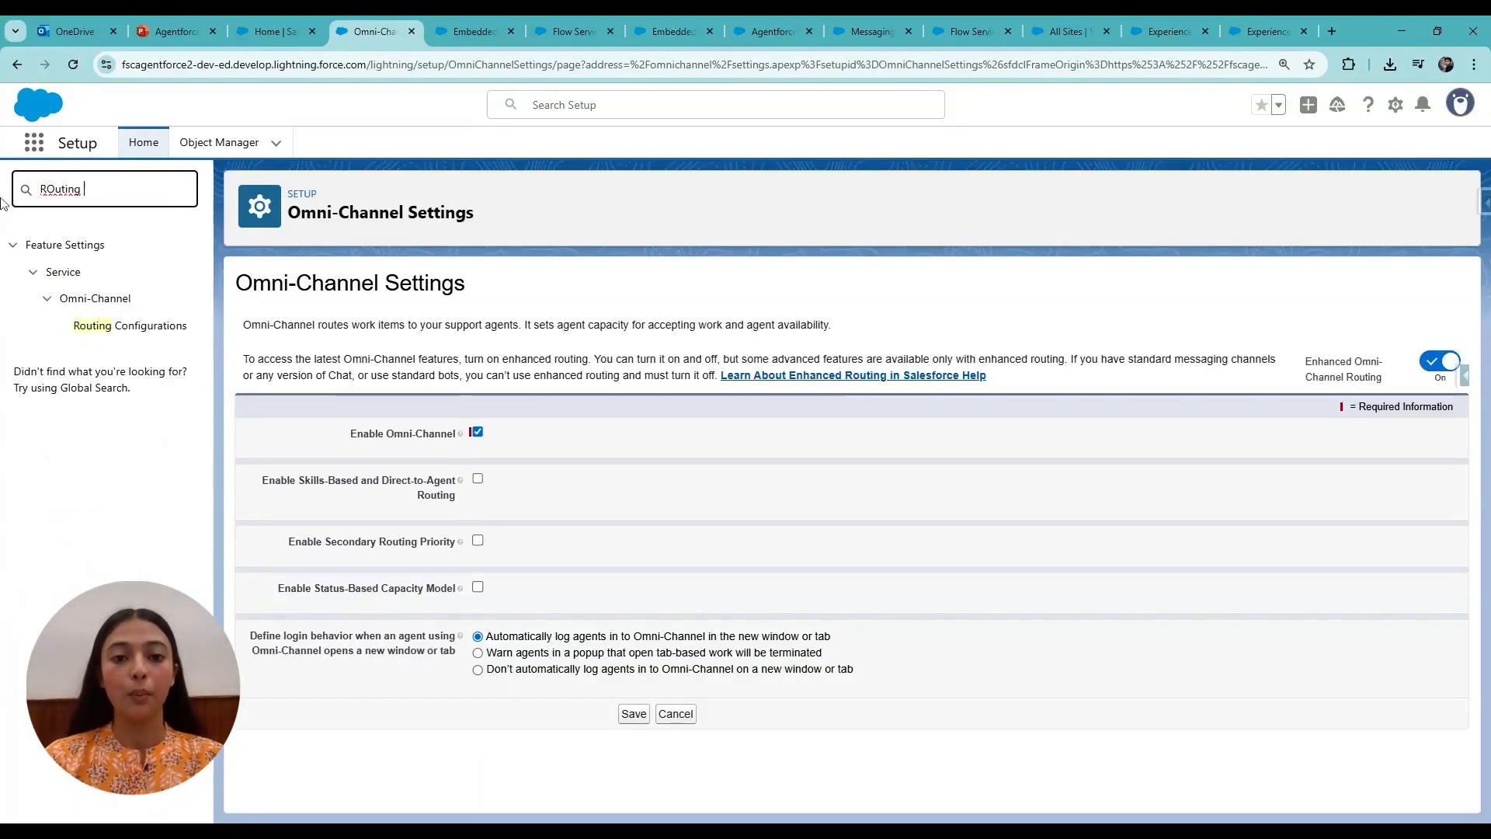
left_click(99, 326)
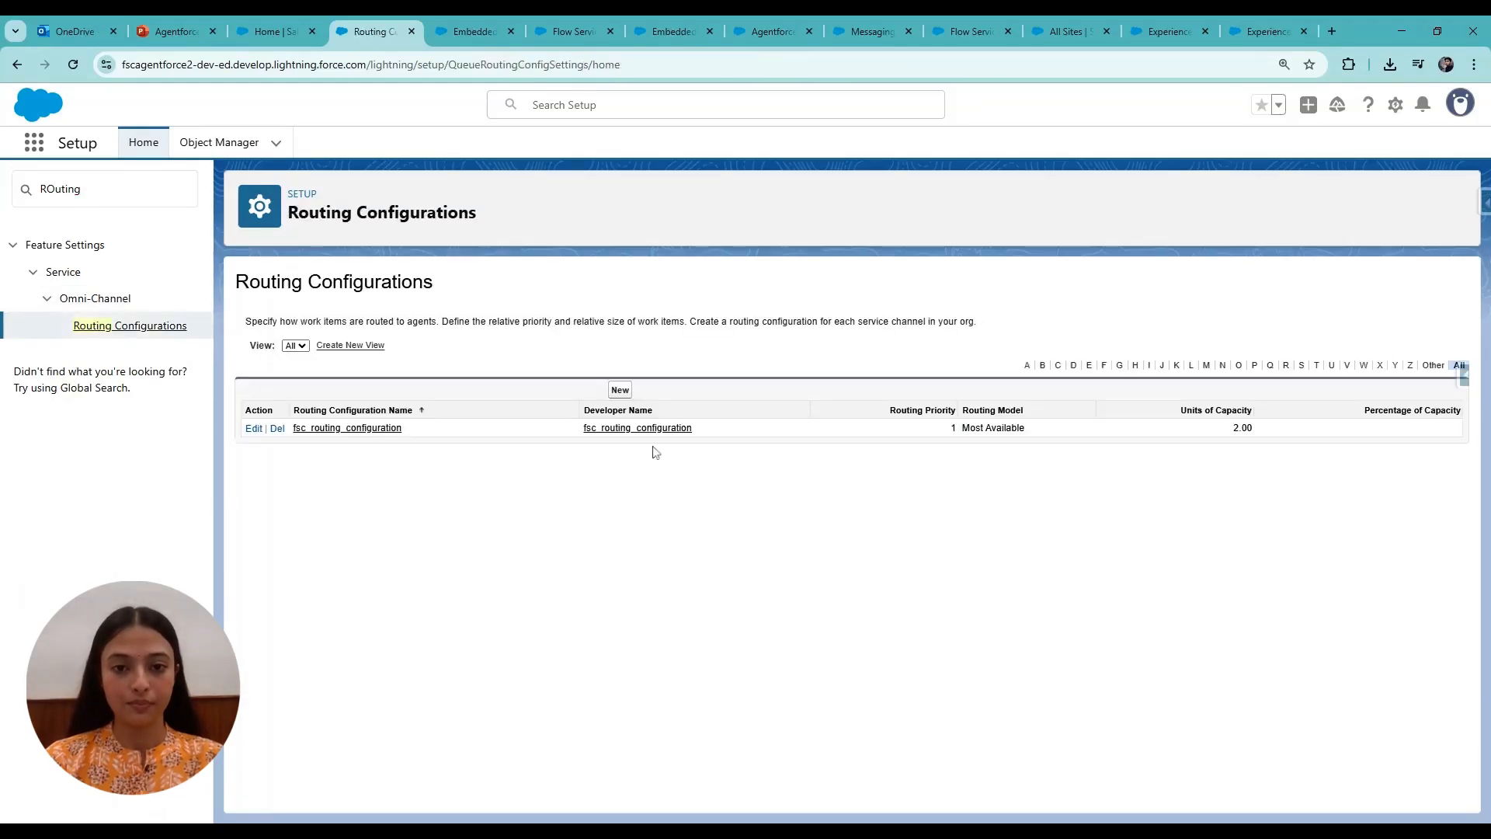
- Open fsc_routing_configuration for editing, review its routing settings and work item size, and save it
left_click(378, 430)
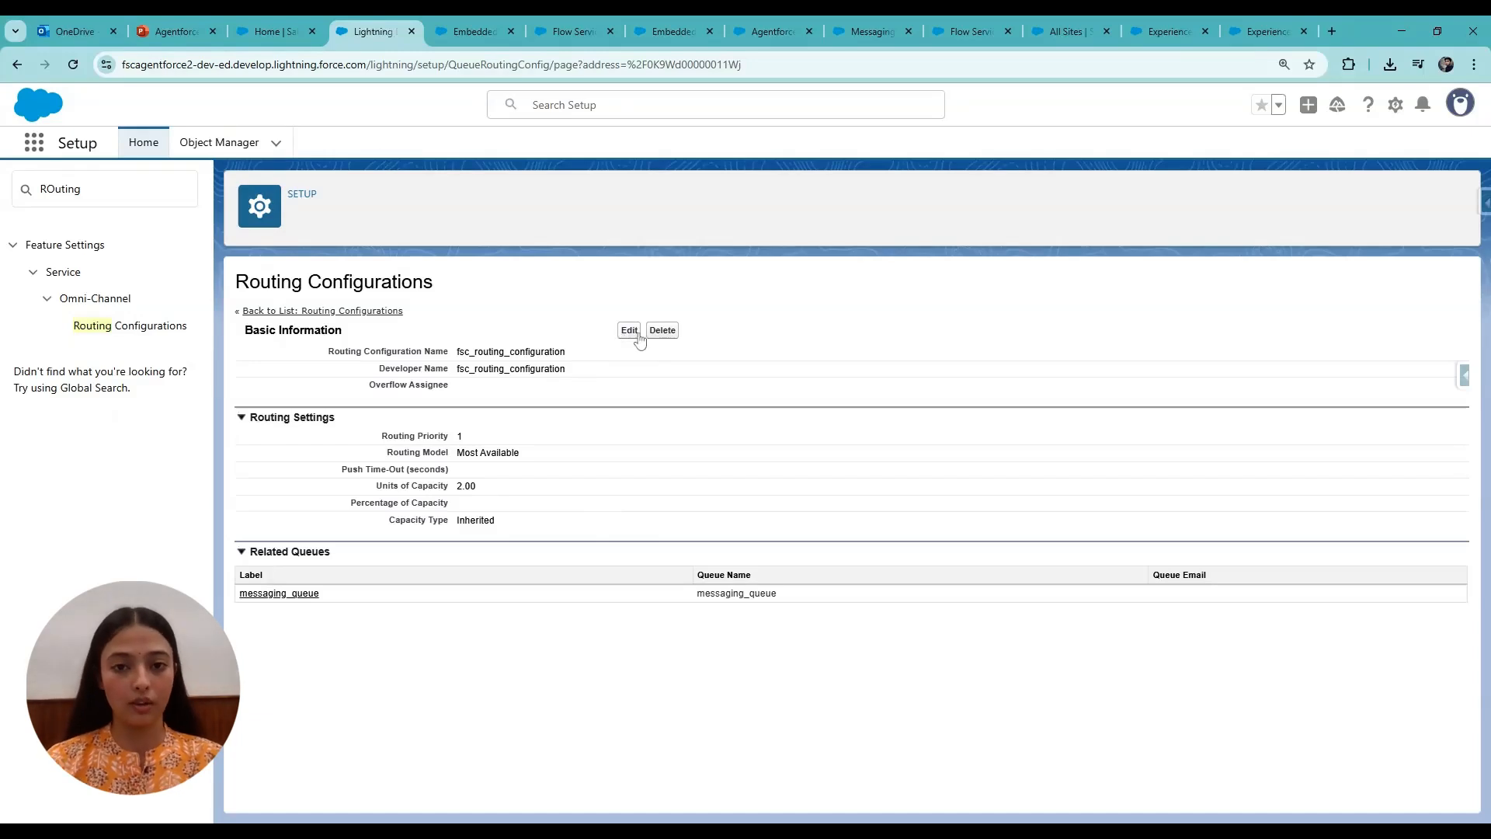
left_click(629, 330)
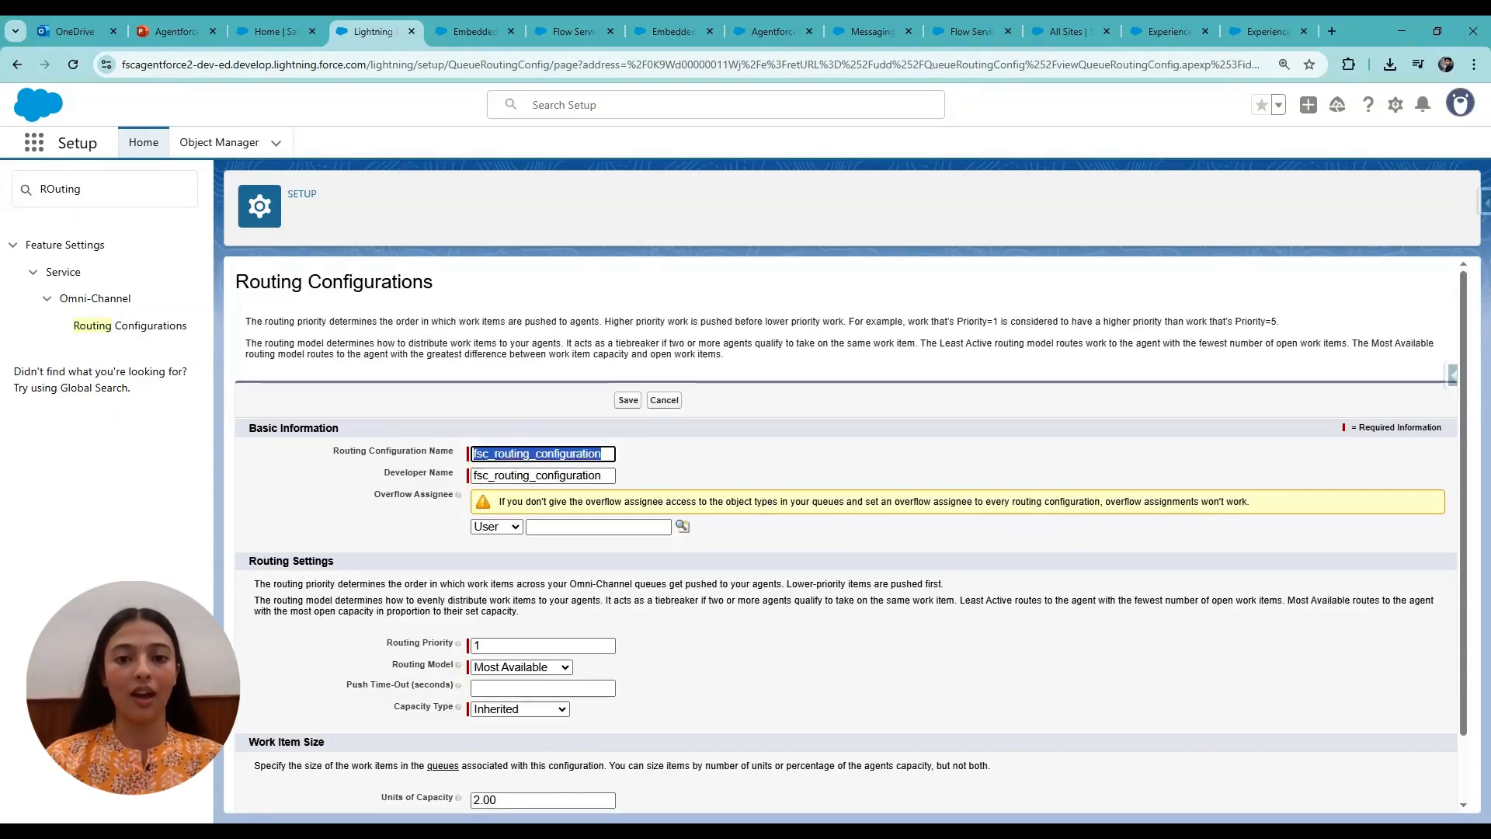
left_click(706, 441)
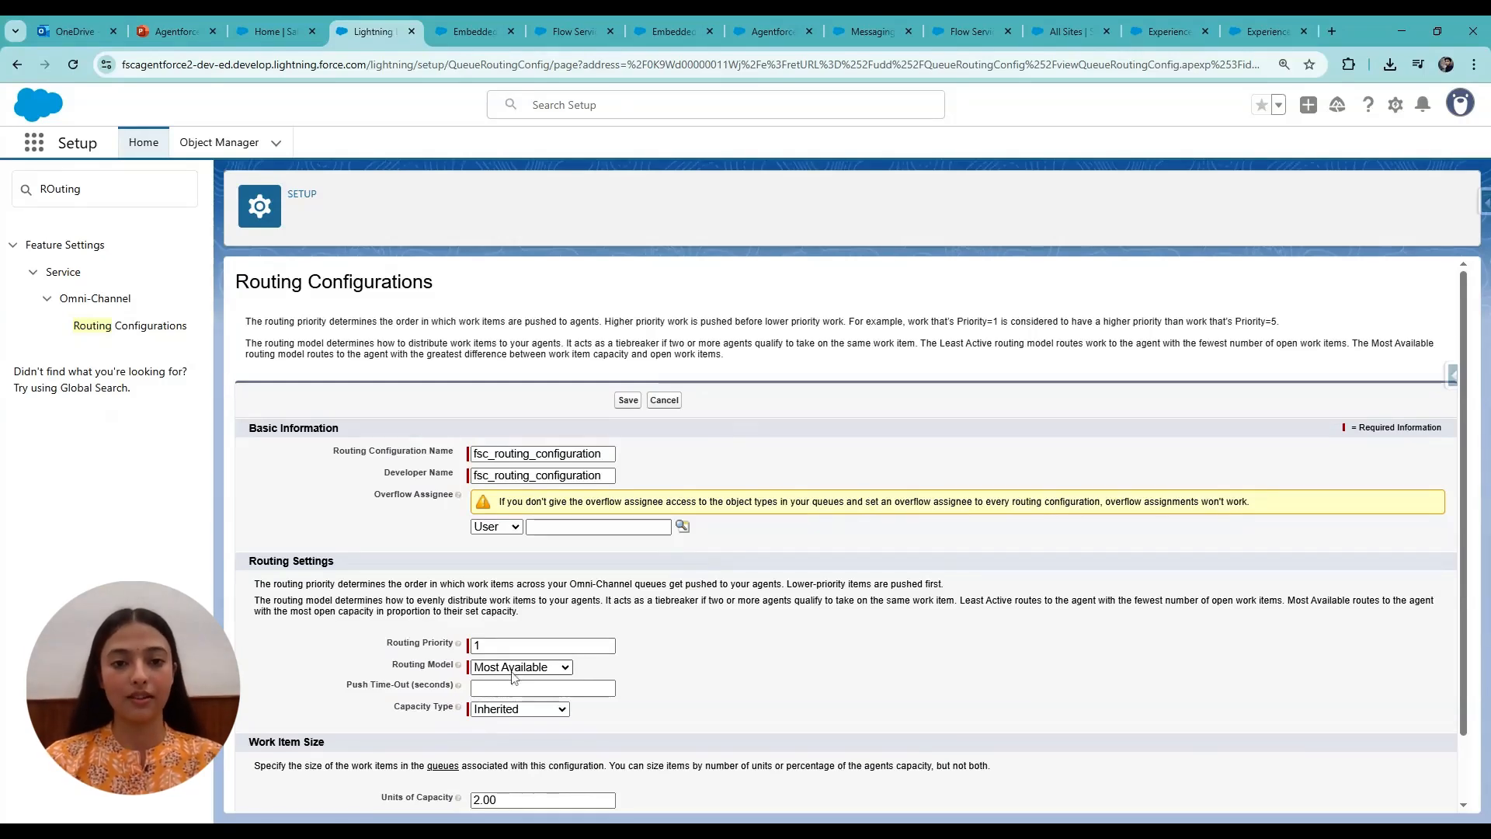
scroll(486, 718, "down", 1)
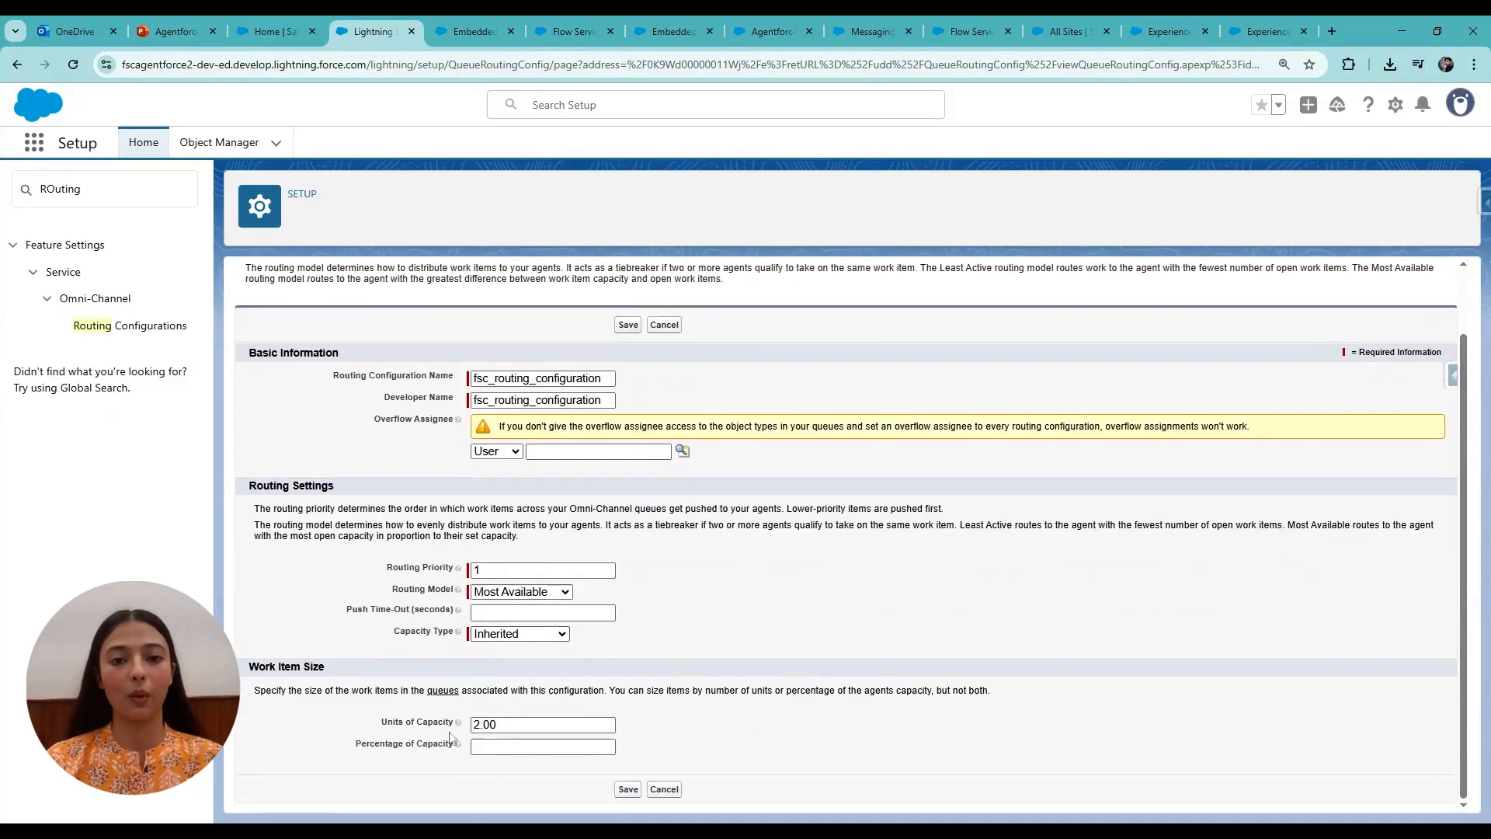
mouse_move(460, 728)
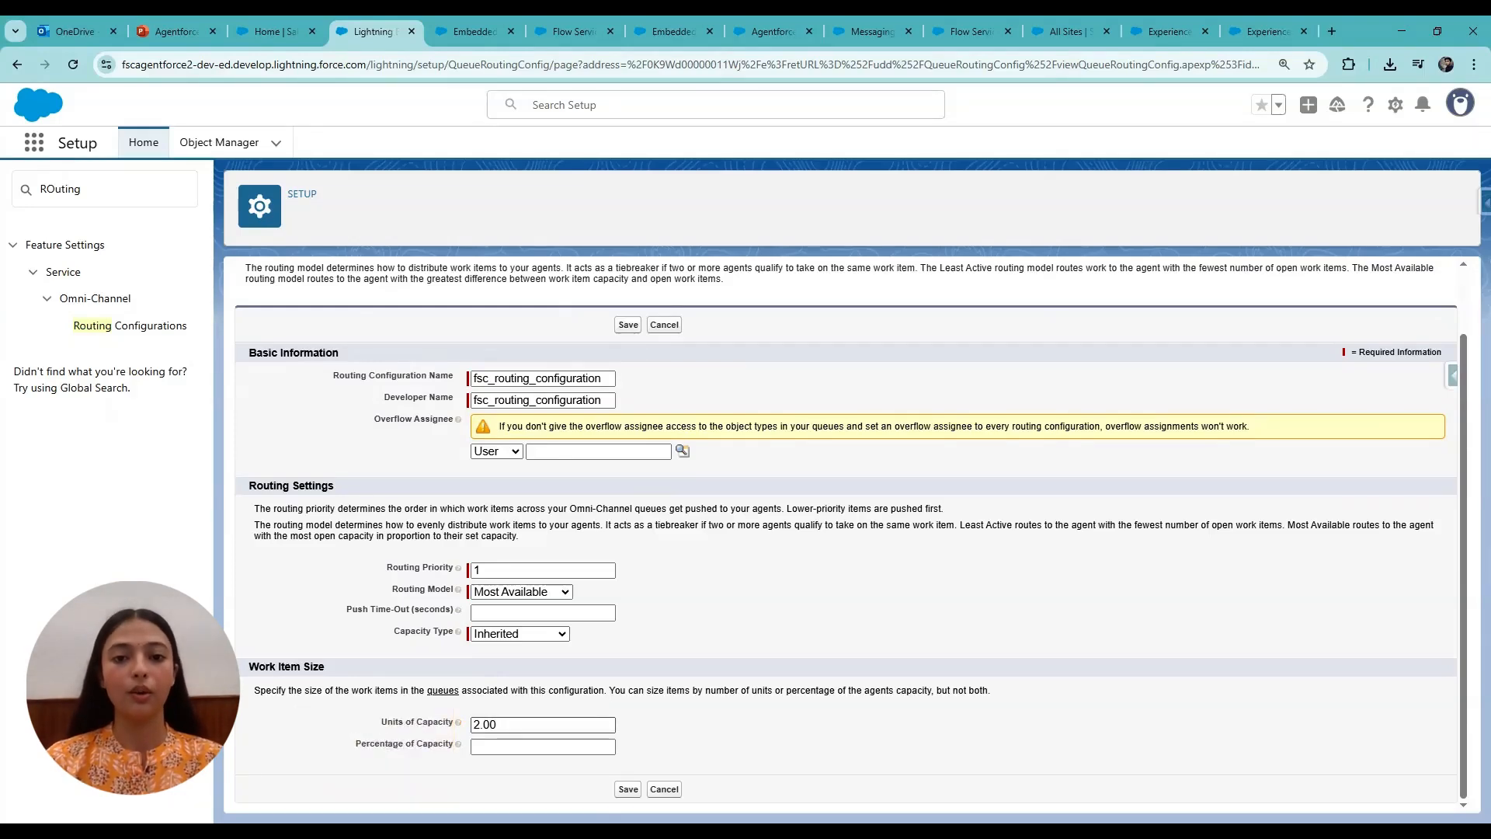
left_click(628, 789)
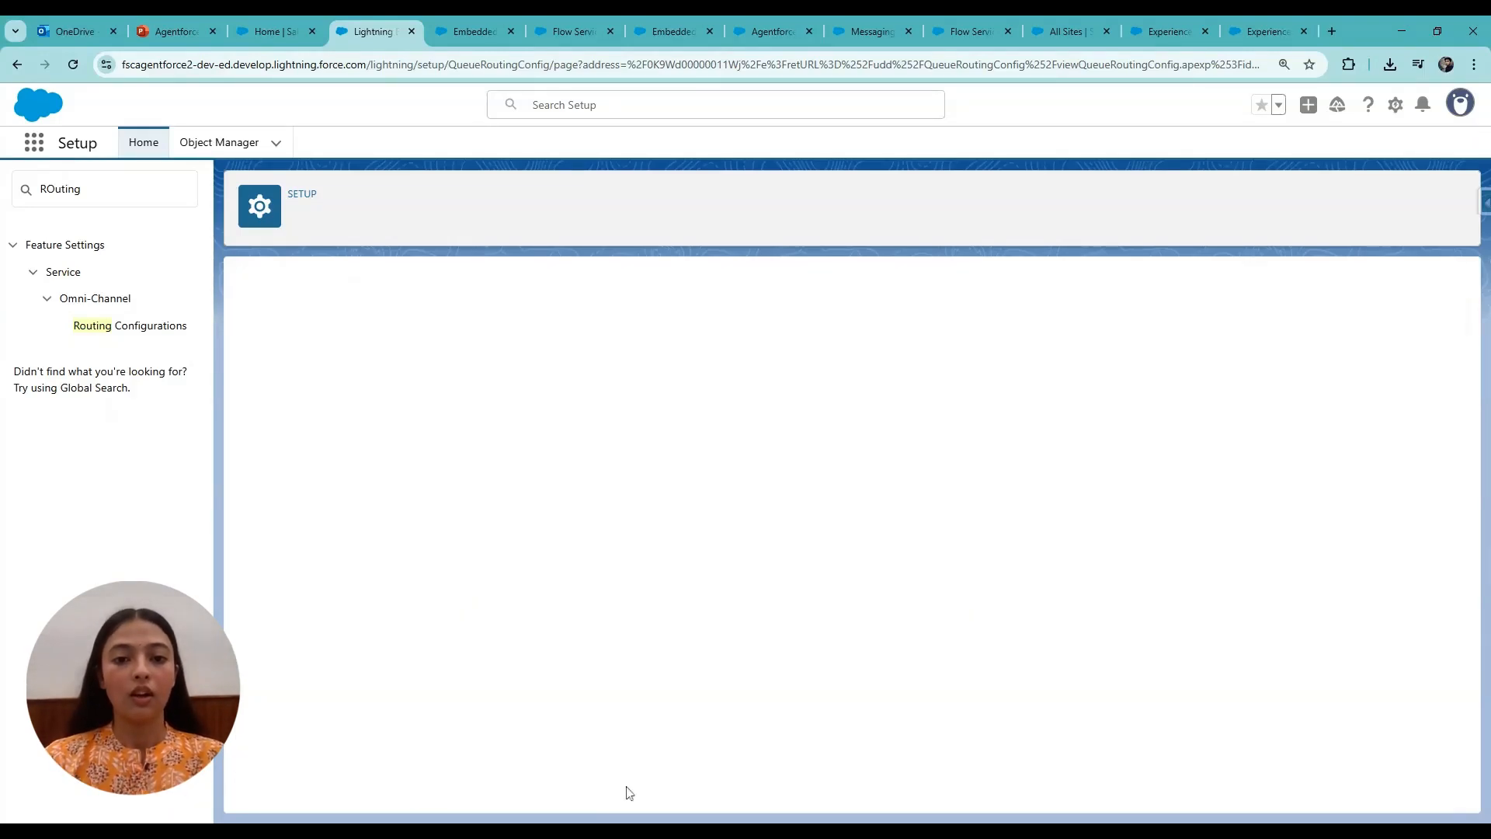
- Find the Queues page in Setup and open messaging_queue for editing
left_click_drag(86, 189, 4, 186)
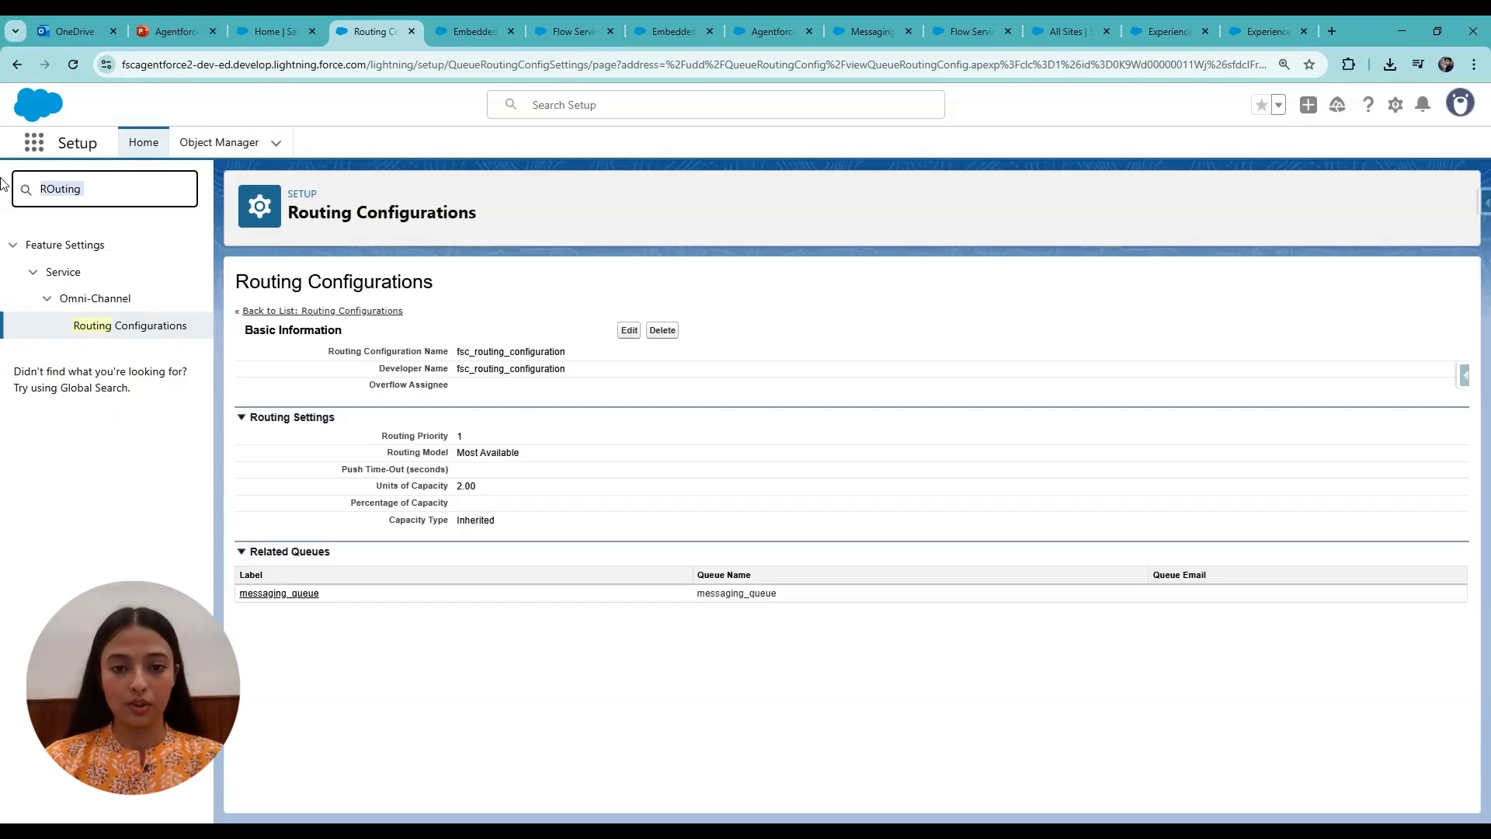
type("Queue")
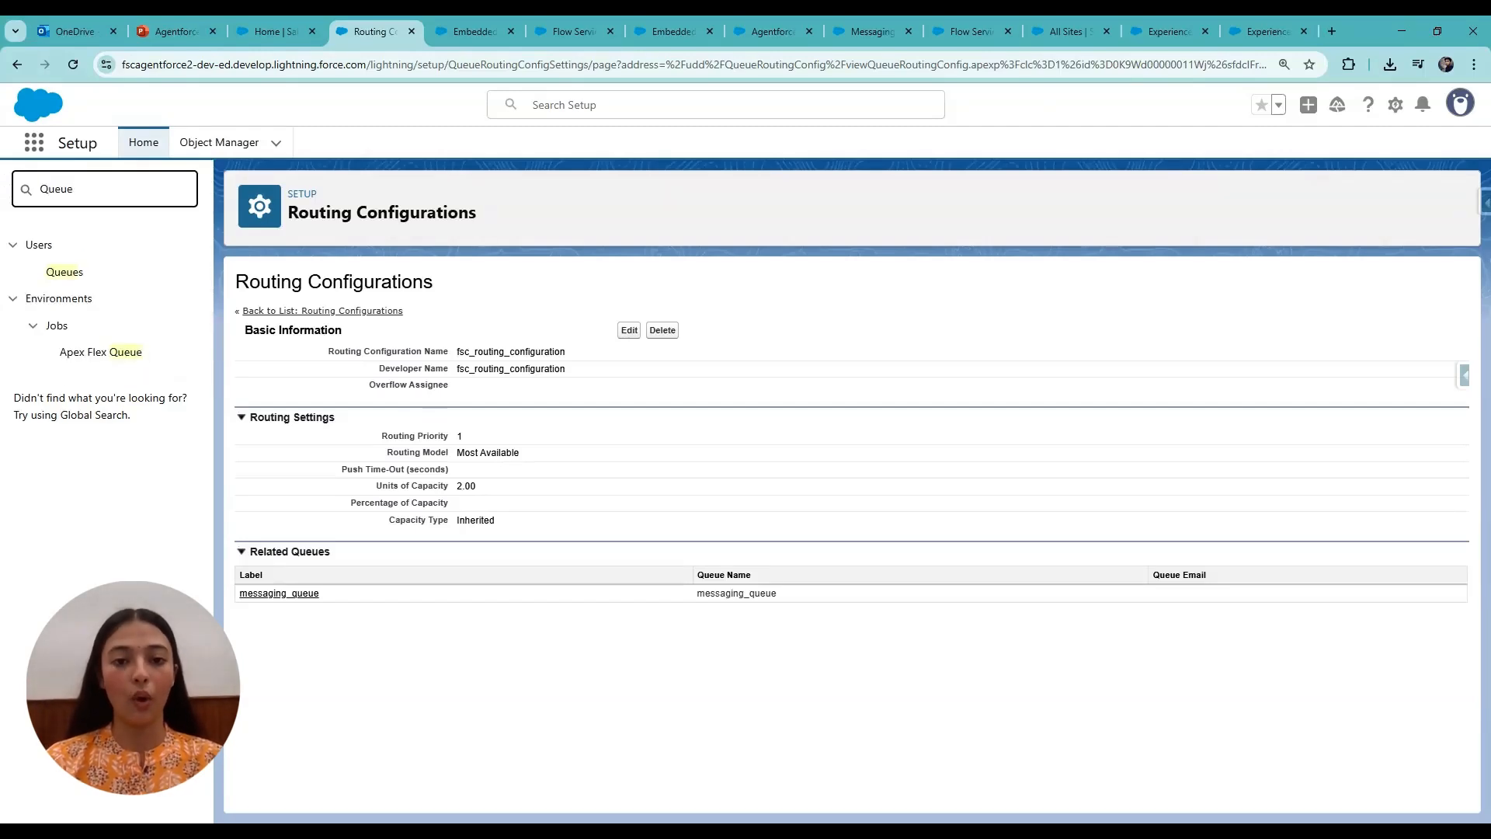
left_click(72, 276)
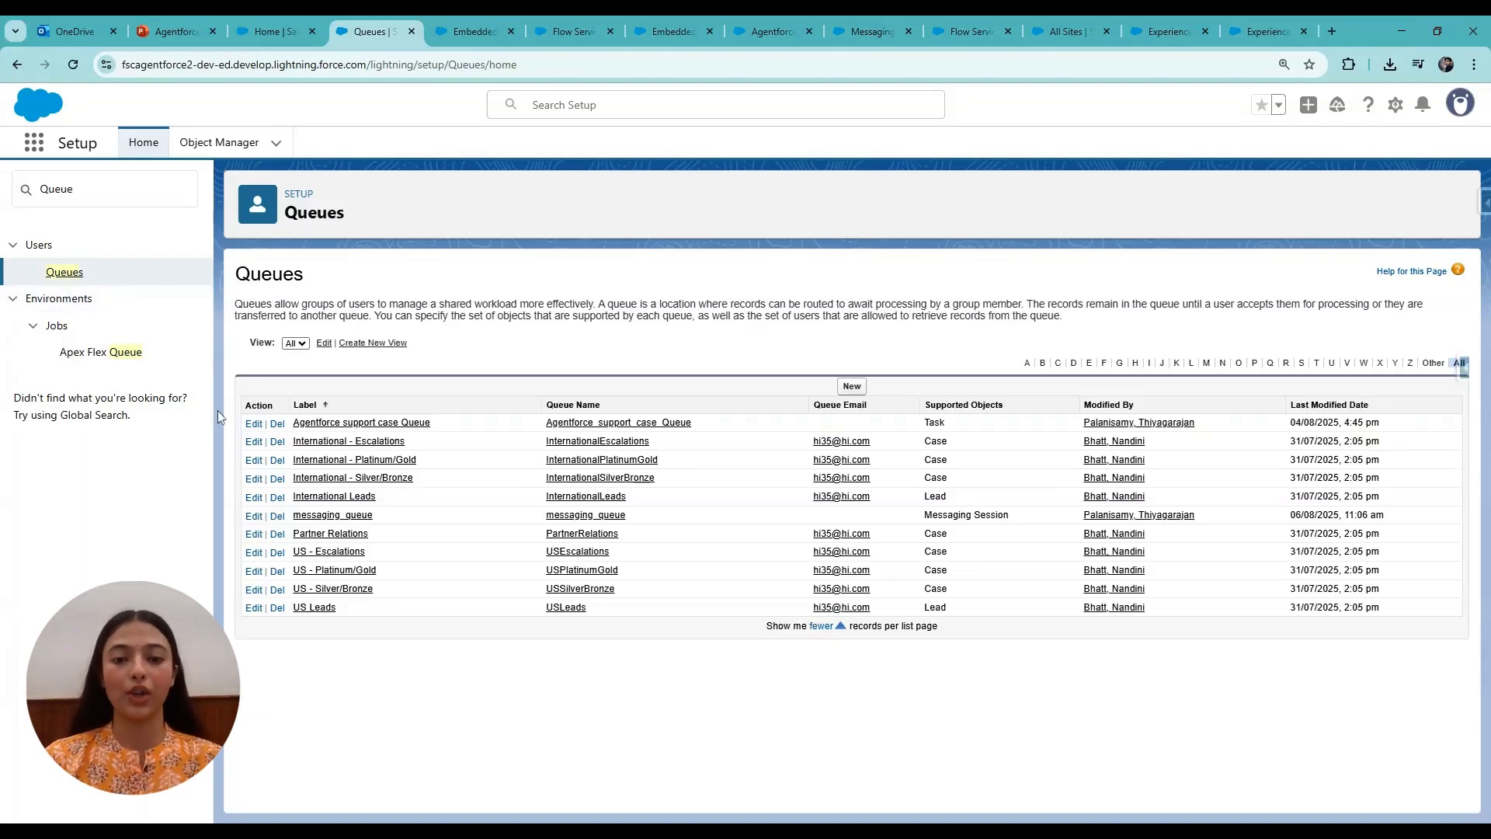
left_click(333, 518)
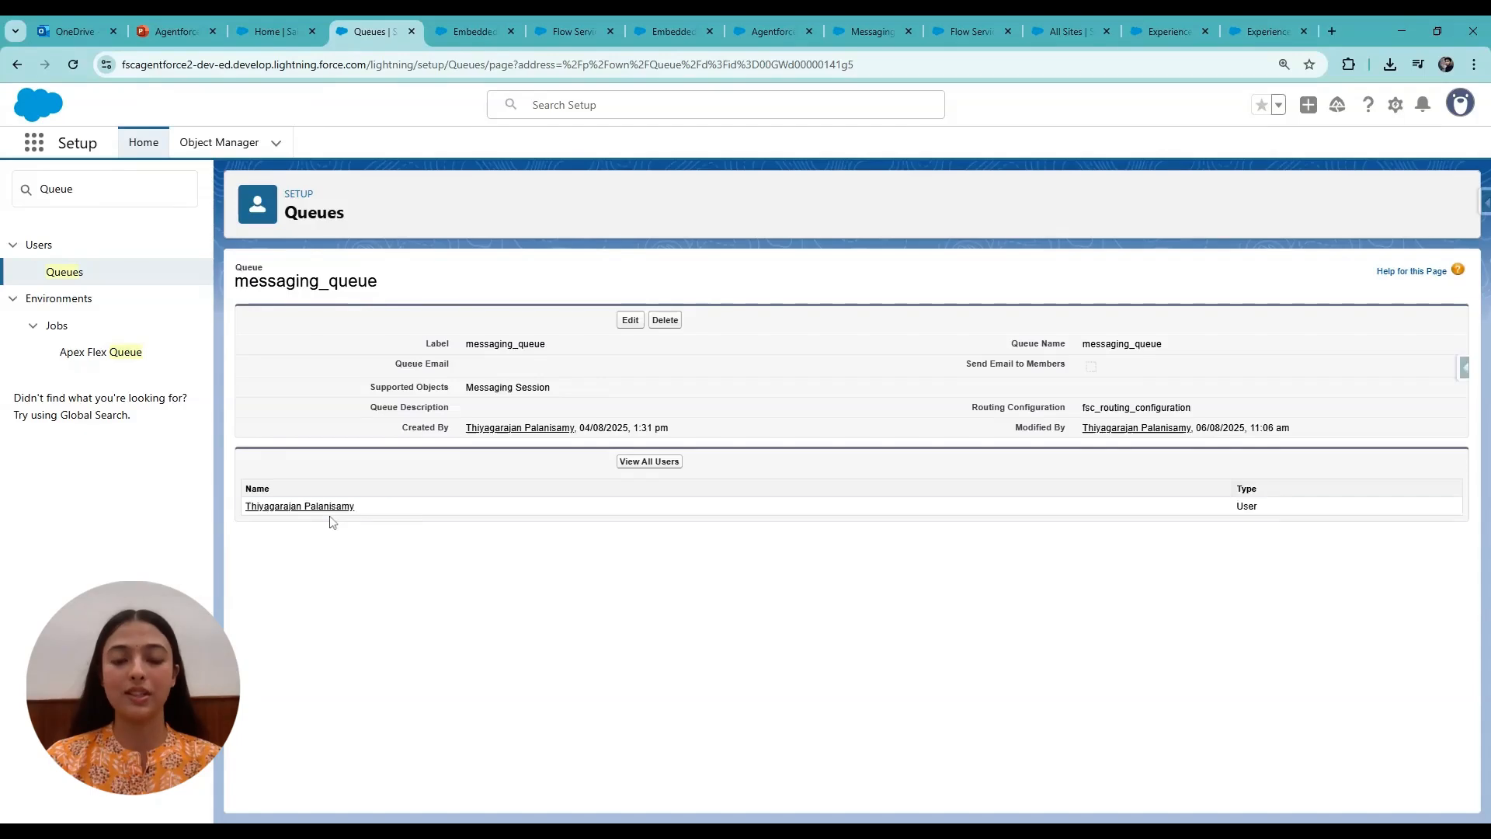
left_click(630, 320)
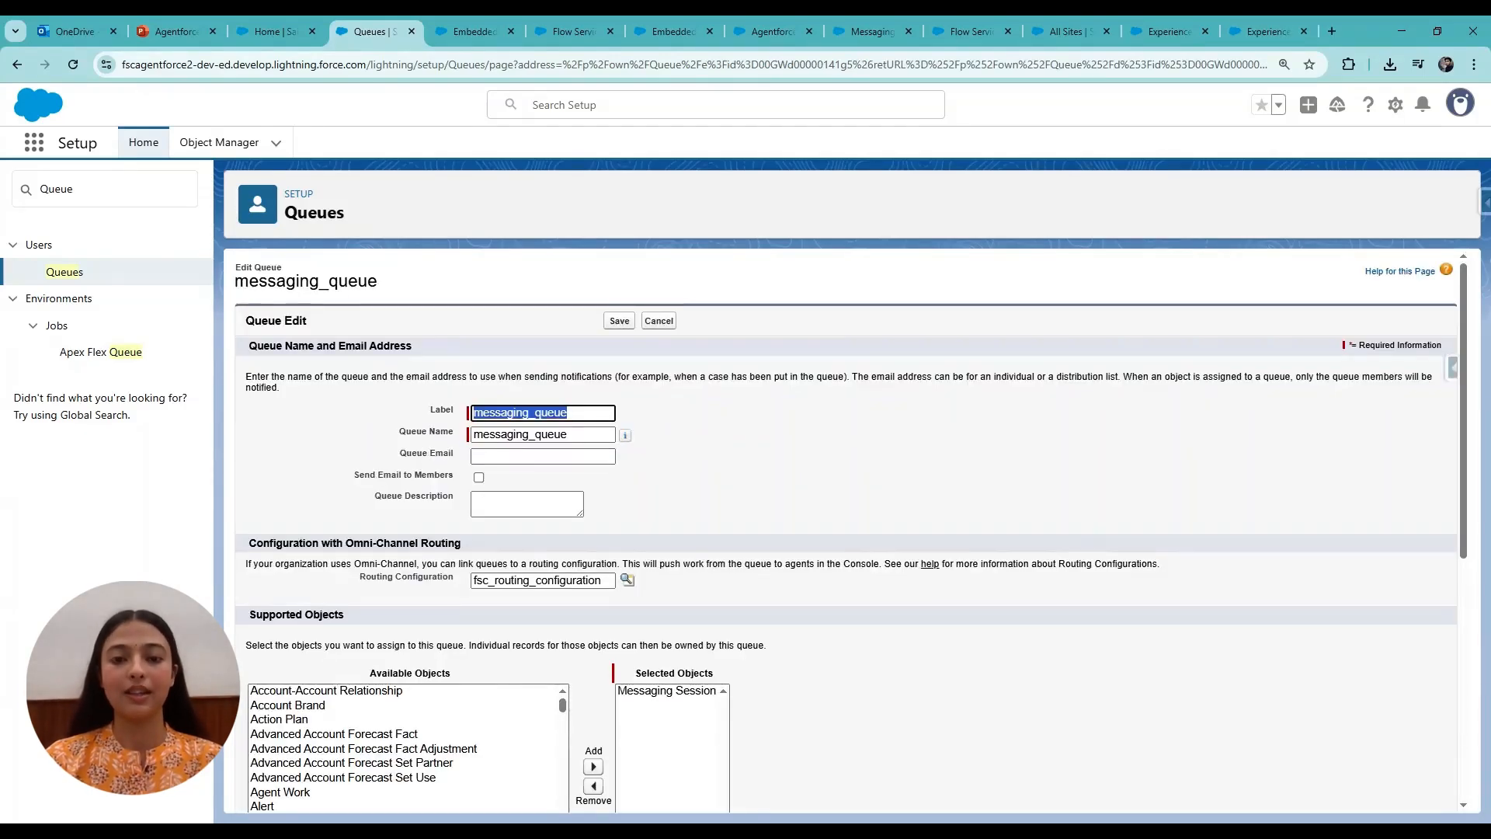
- Review the messaging queue's routing configuration, supported objects and queue members, and save the queue
scroll(521, 451, "down", 2)
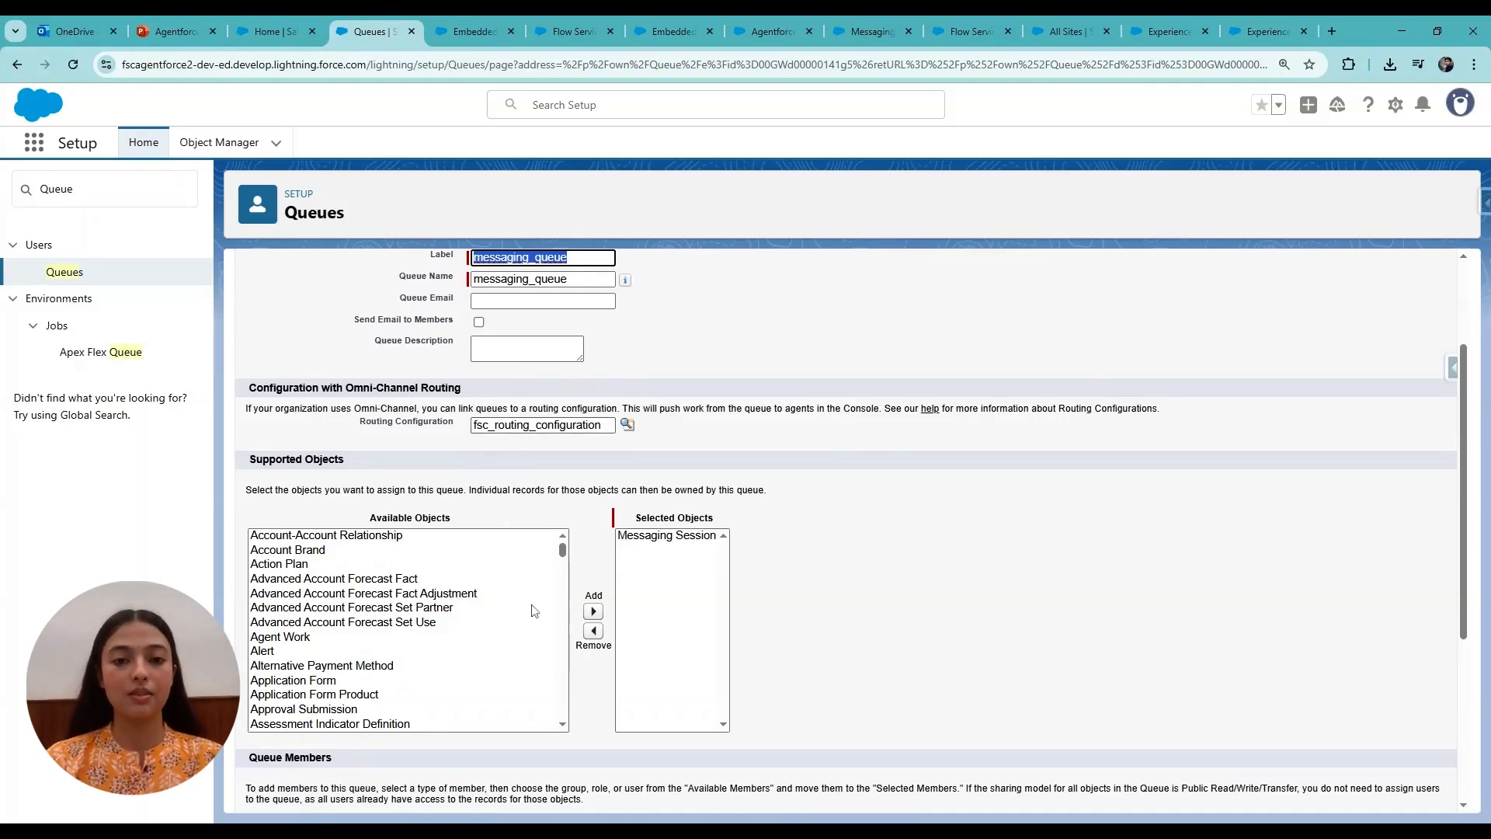
scroll(535, 604, "down", 1)
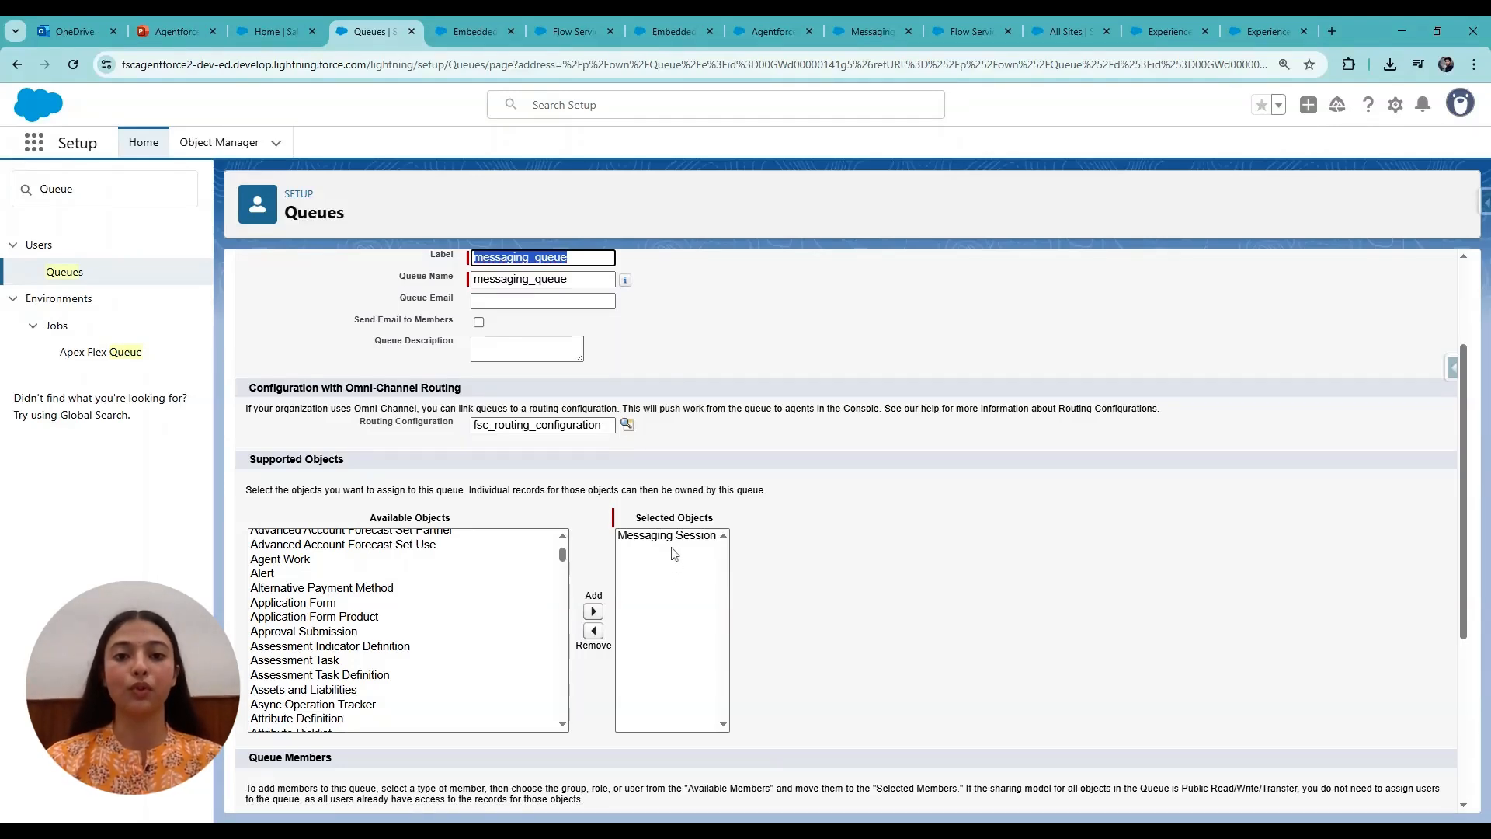
scroll(674, 553, "down", 3)
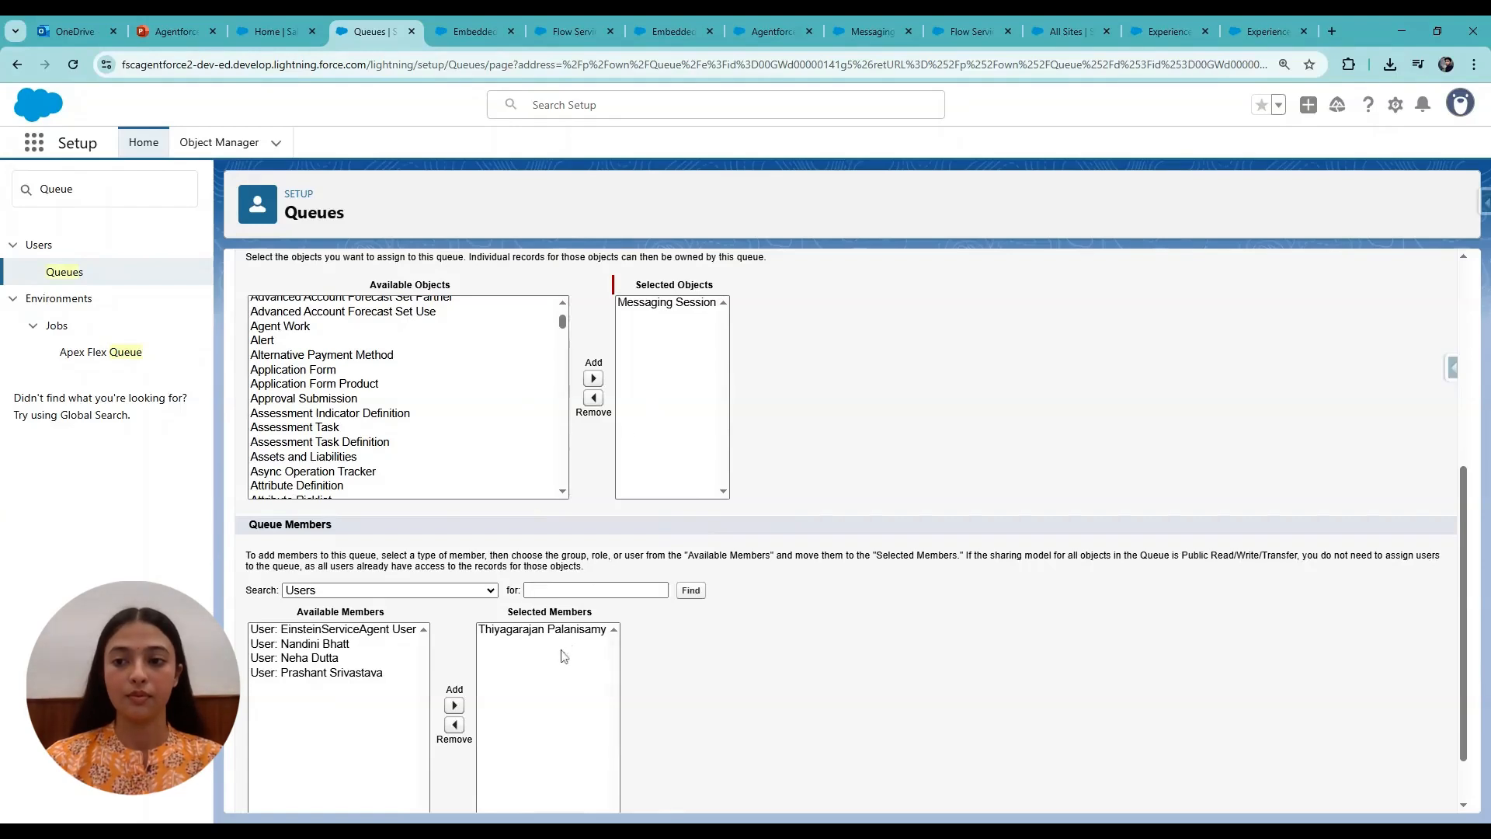
scroll(532, 587, "down", 1)
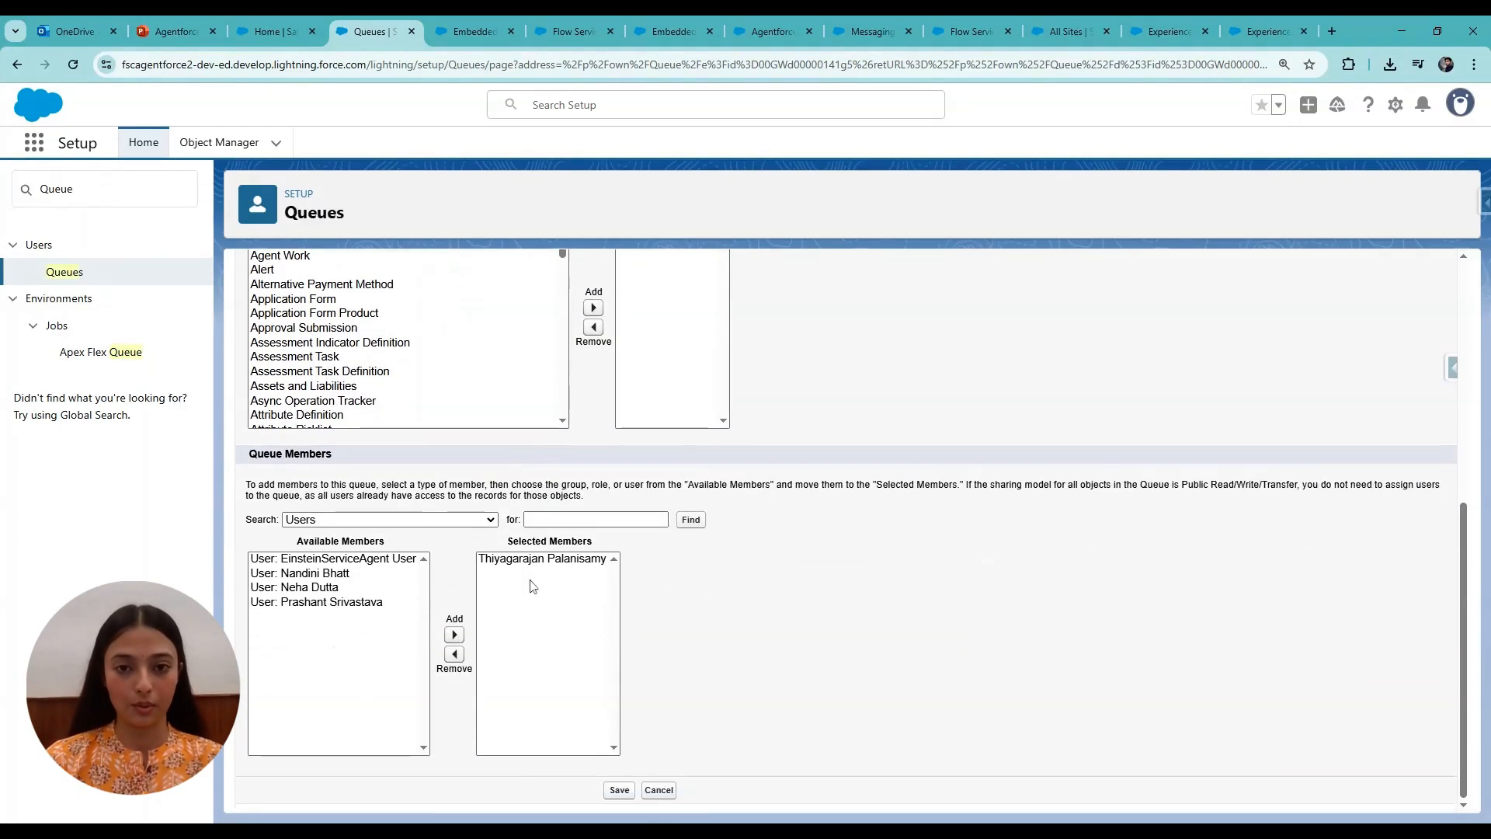
left_click(619, 790)
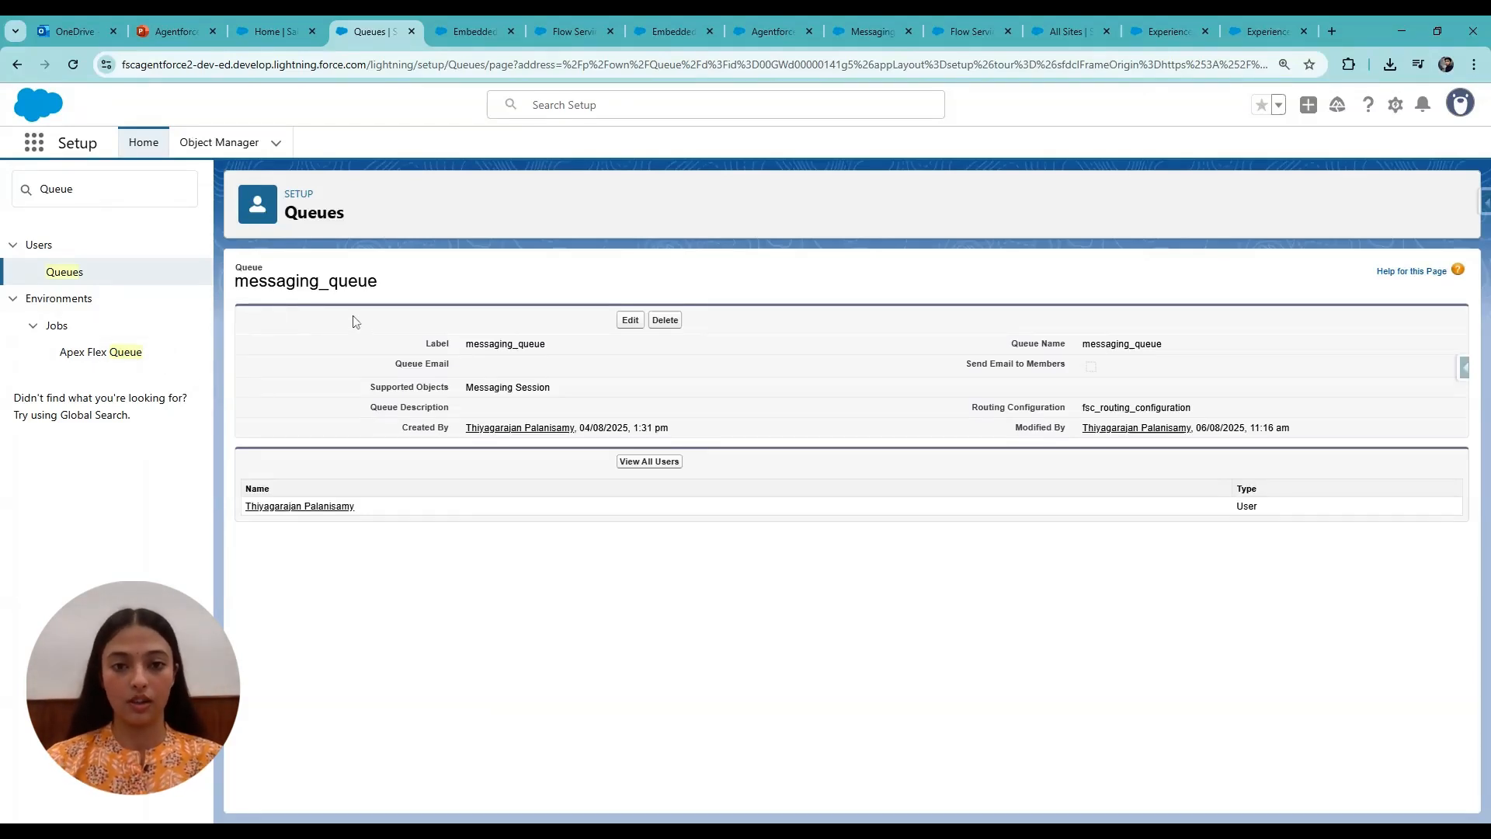
- Find Agentforce Agents in Setup and open the connections of fsc_SmartWealth_Agent
left_click_drag(80, 190, 4, 187)
type("Agent")
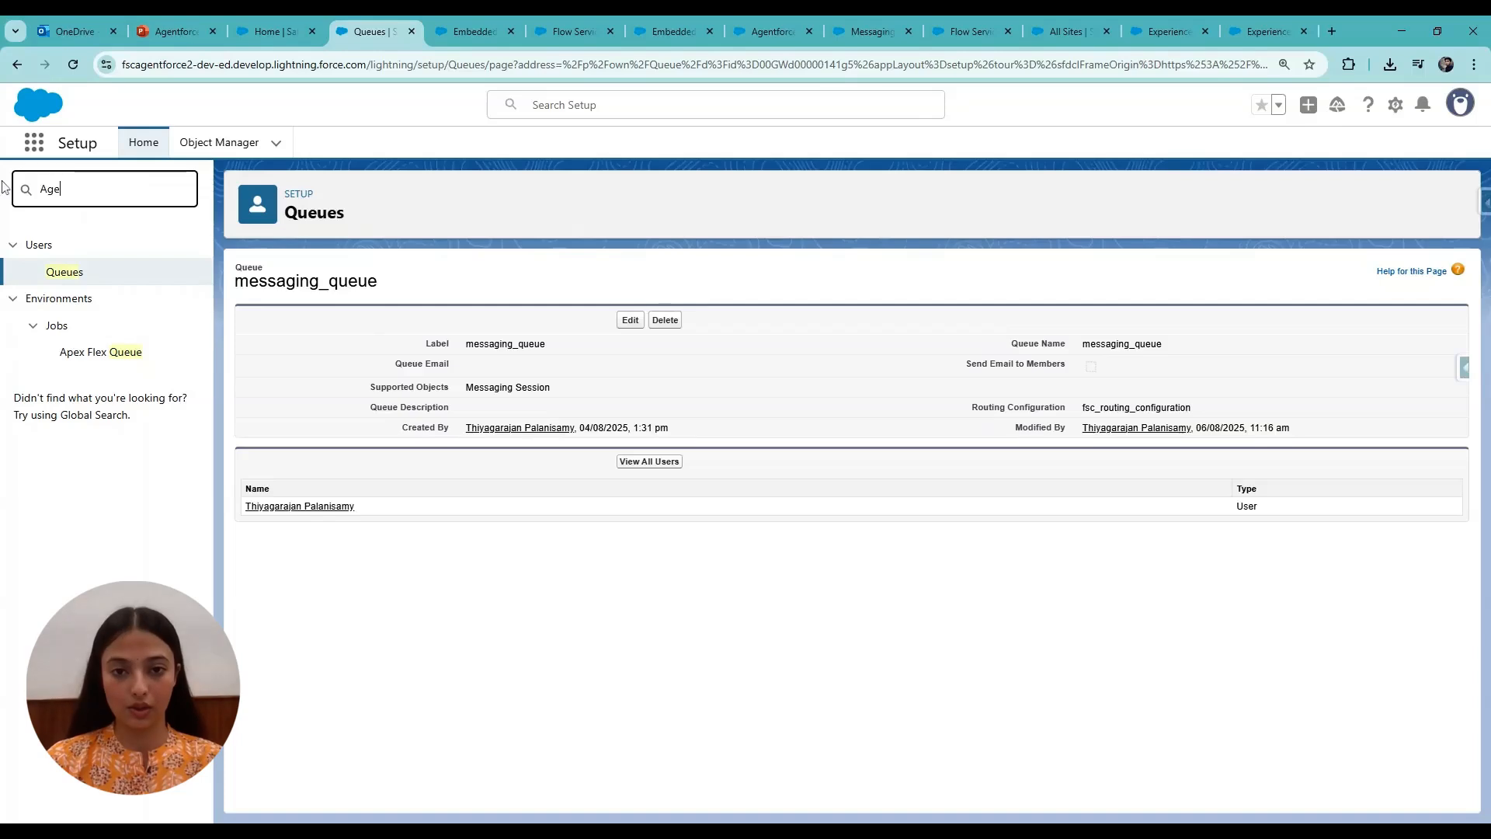
left_click(147, 406)
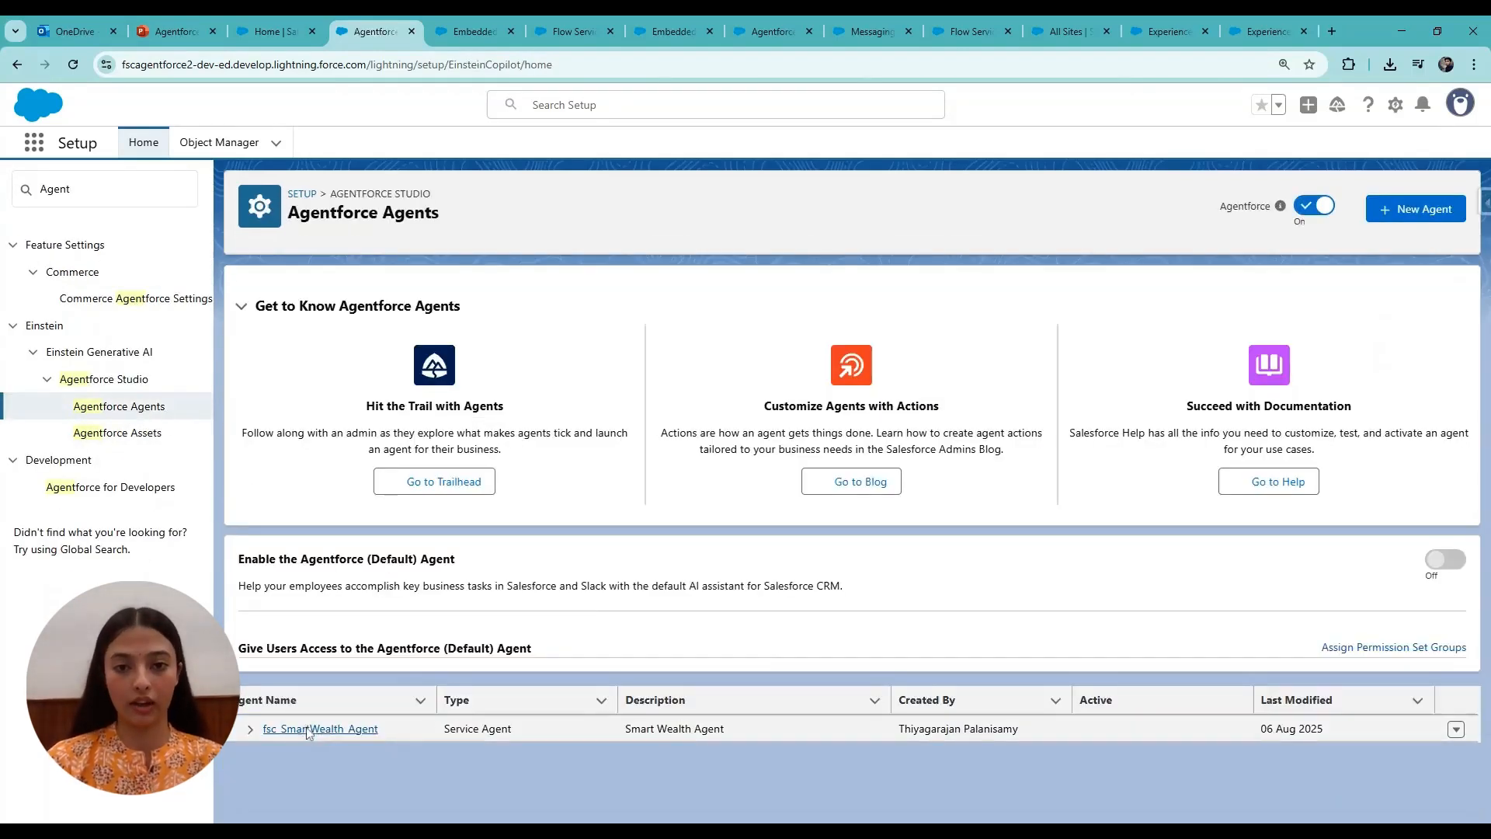
left_click(308, 730)
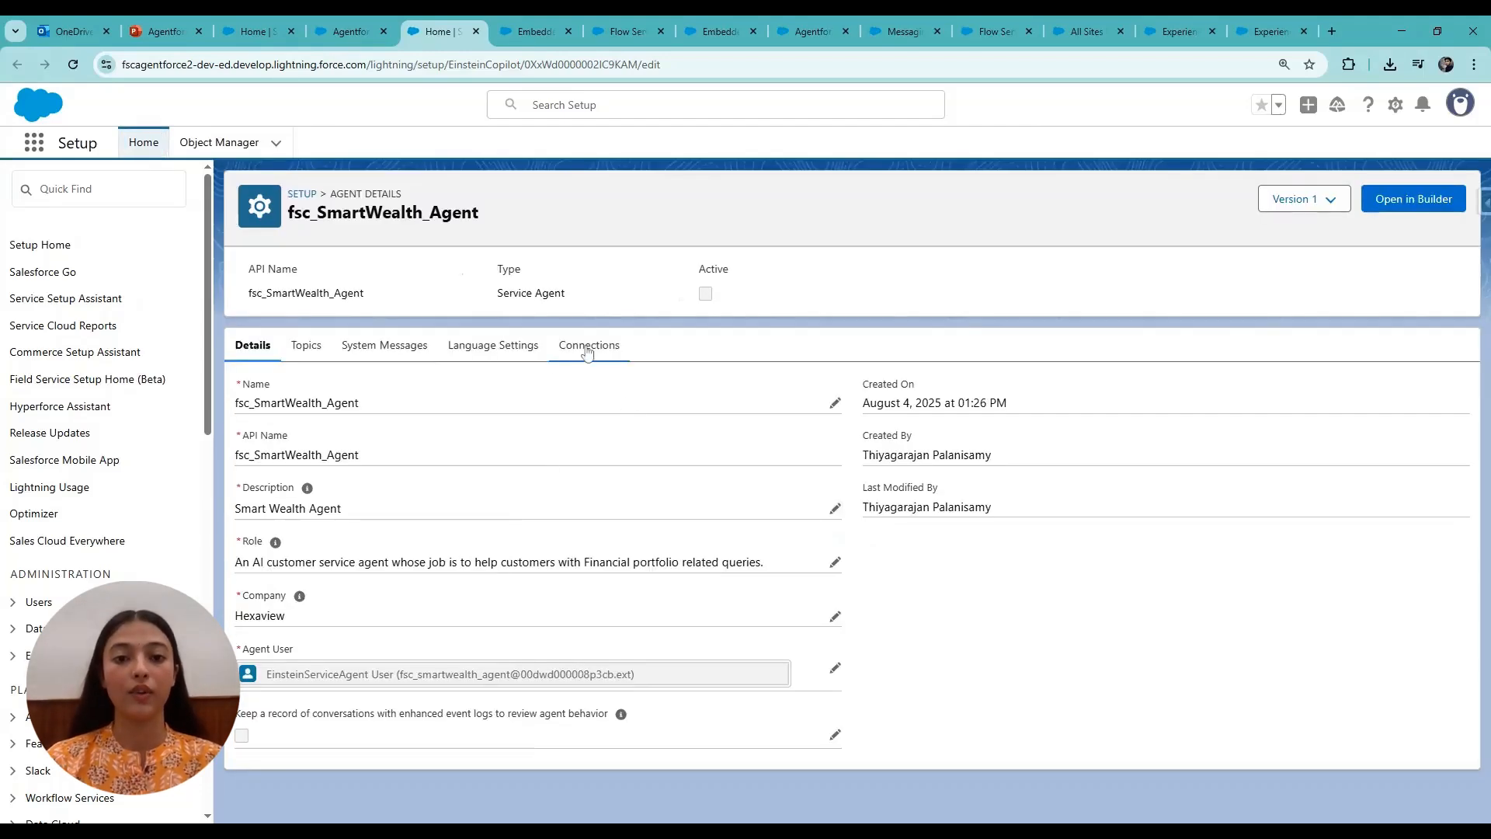
left_click(584, 351)
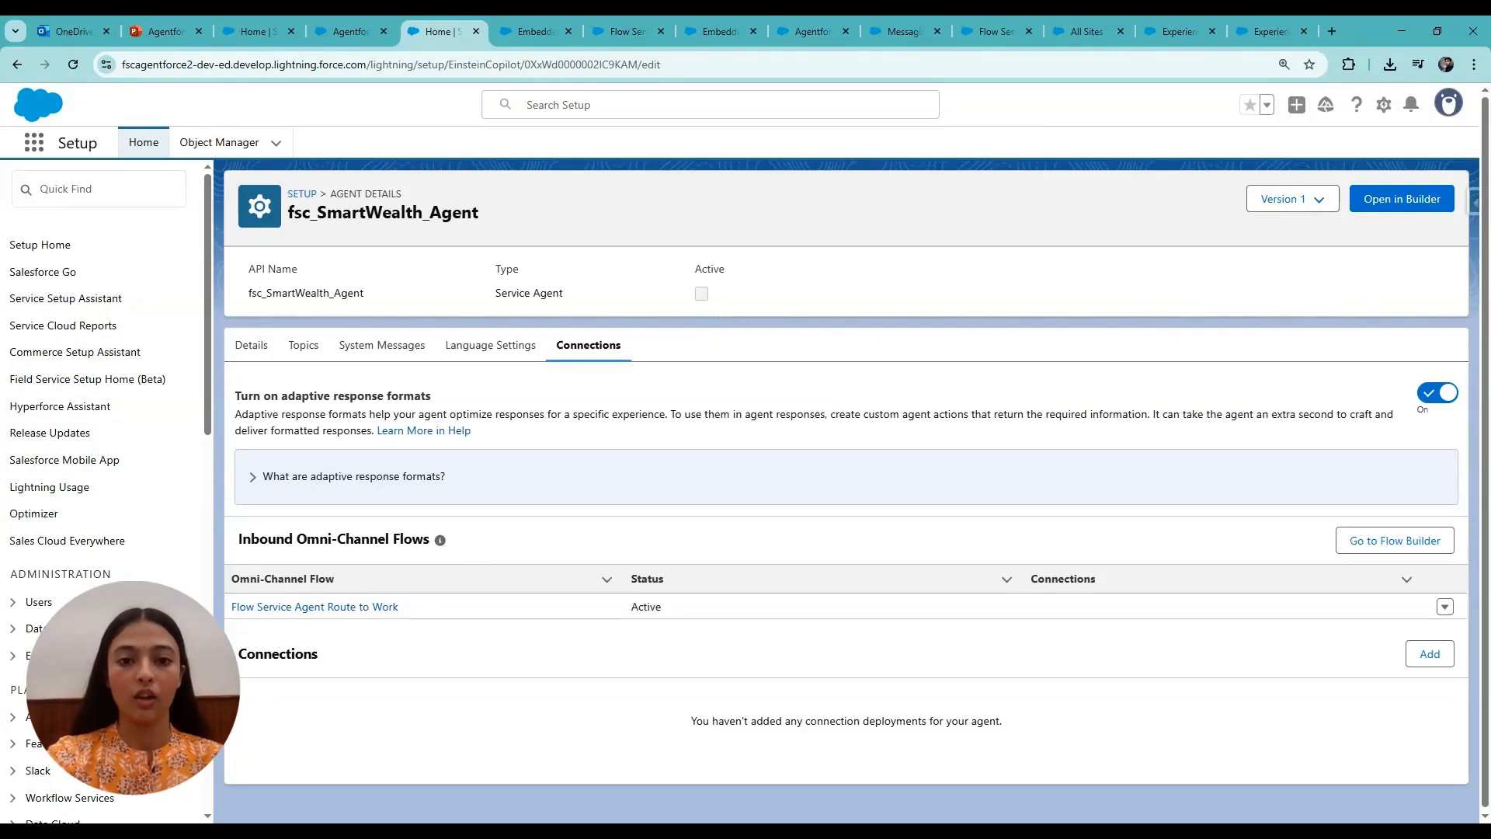
- Look at the new automation options reached from the agent's inbound Omni-Channel flows, and return to the agent's connections
left_click(1373, 548)
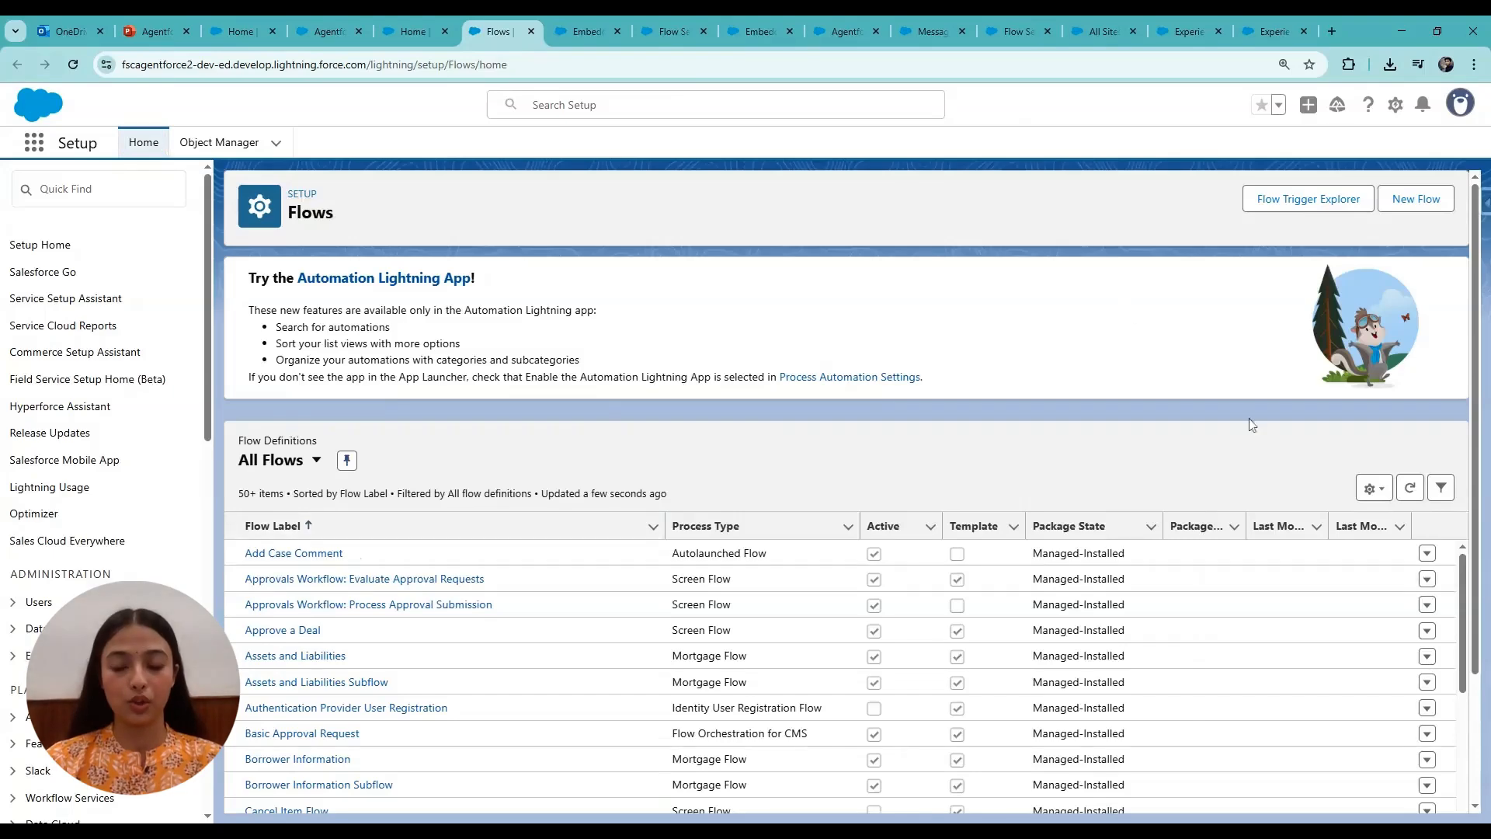
left_click(1417, 200)
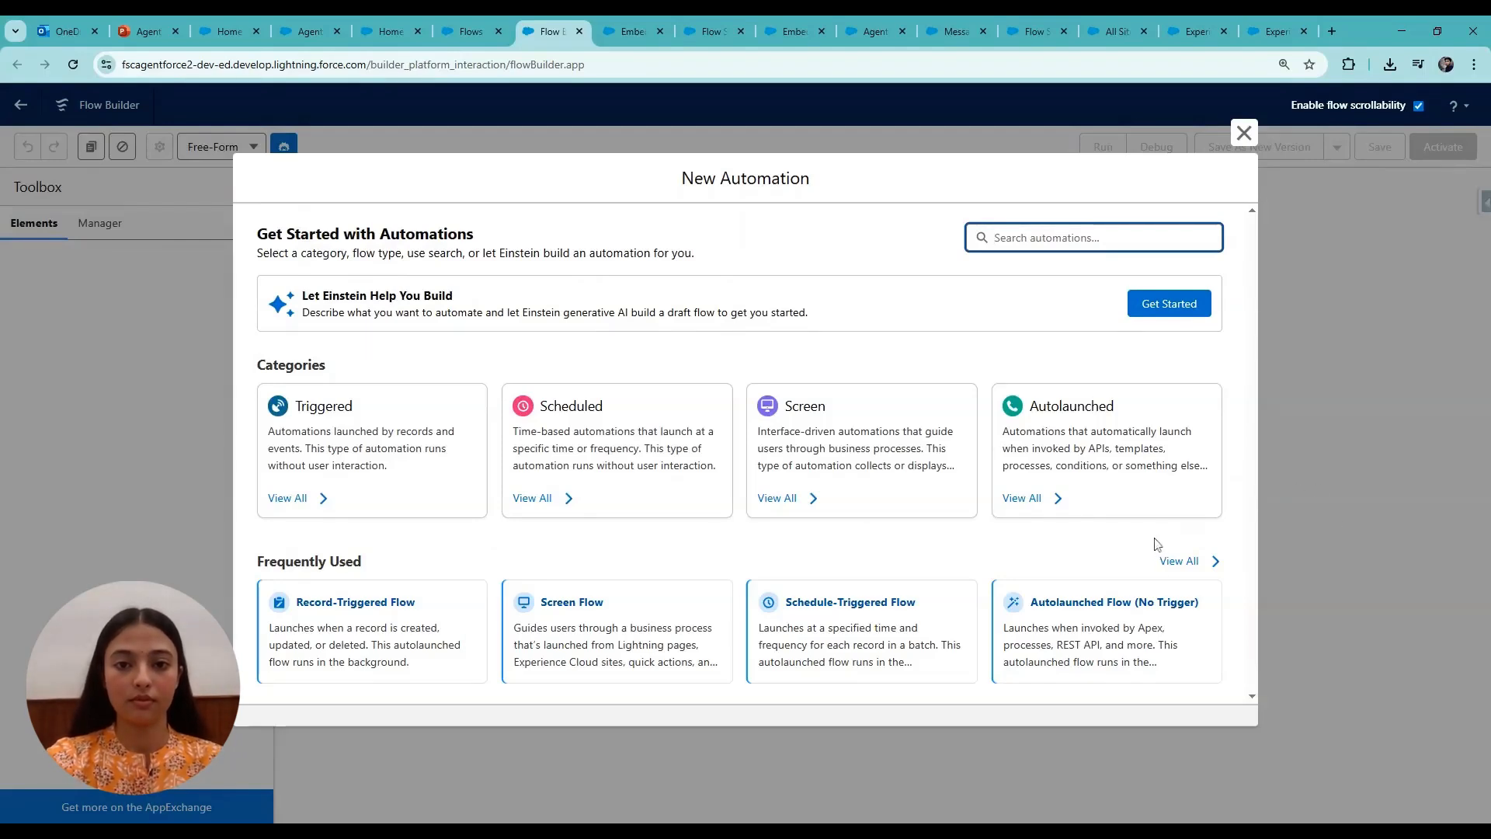
left_click(476, 29)
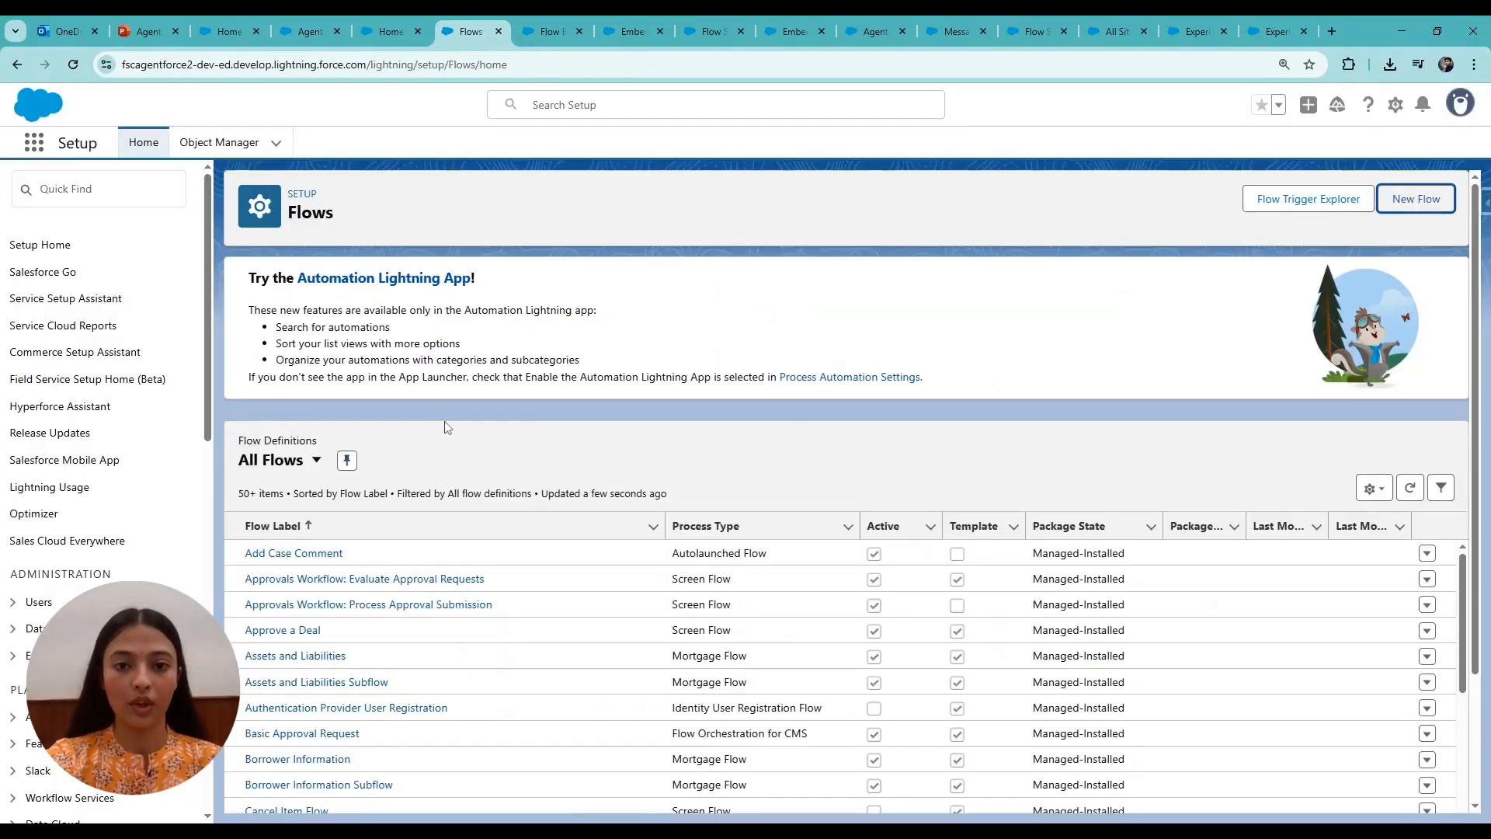
scroll(445, 421, "down", 2)
left_click(392, 31)
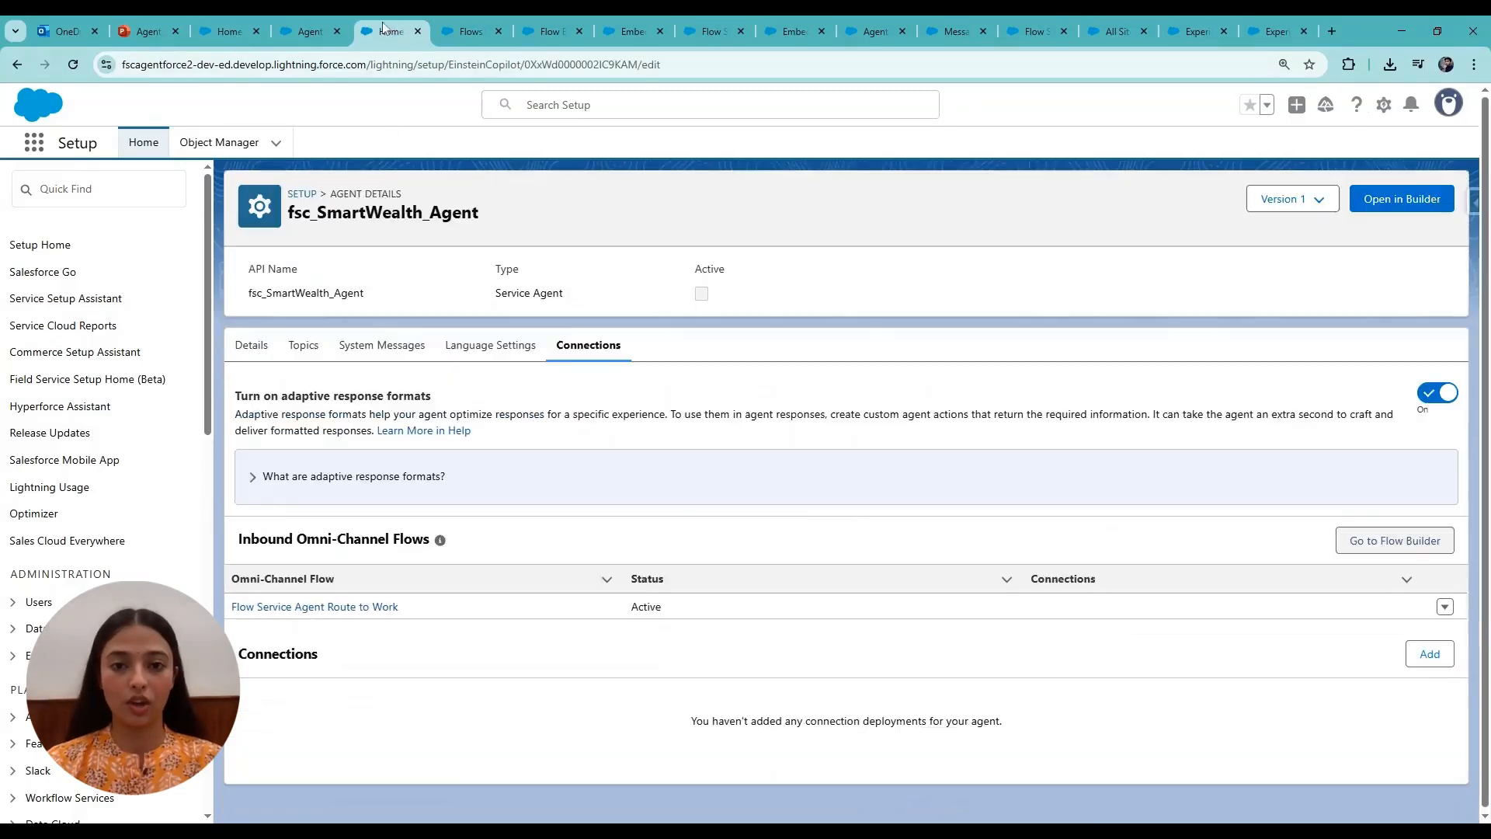
- Open the Flow Service Agent Route to Work flow and examine the input values of its Route Work element
left_click(323, 610)
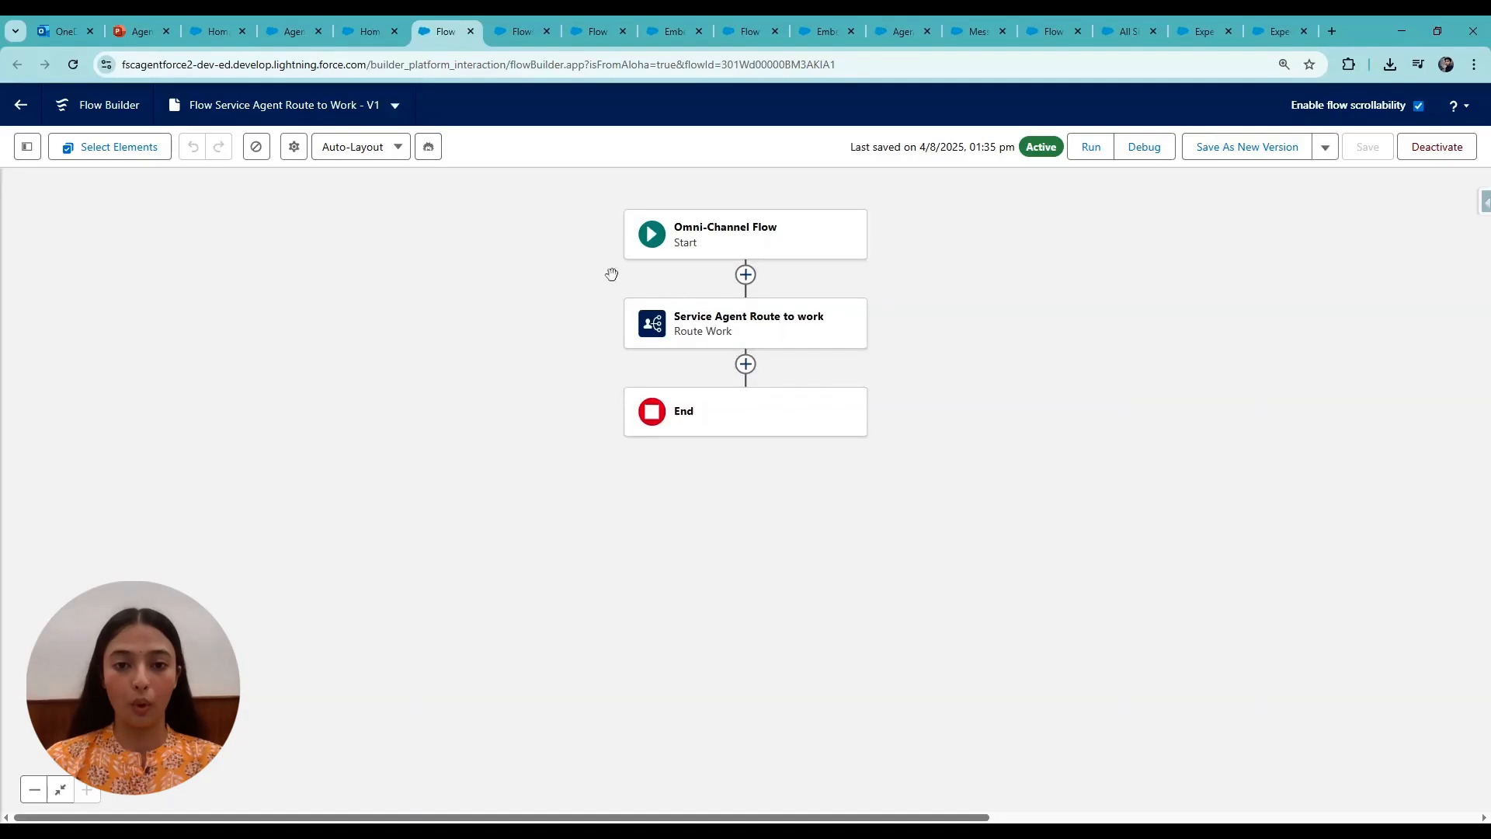
left_click(746, 330)
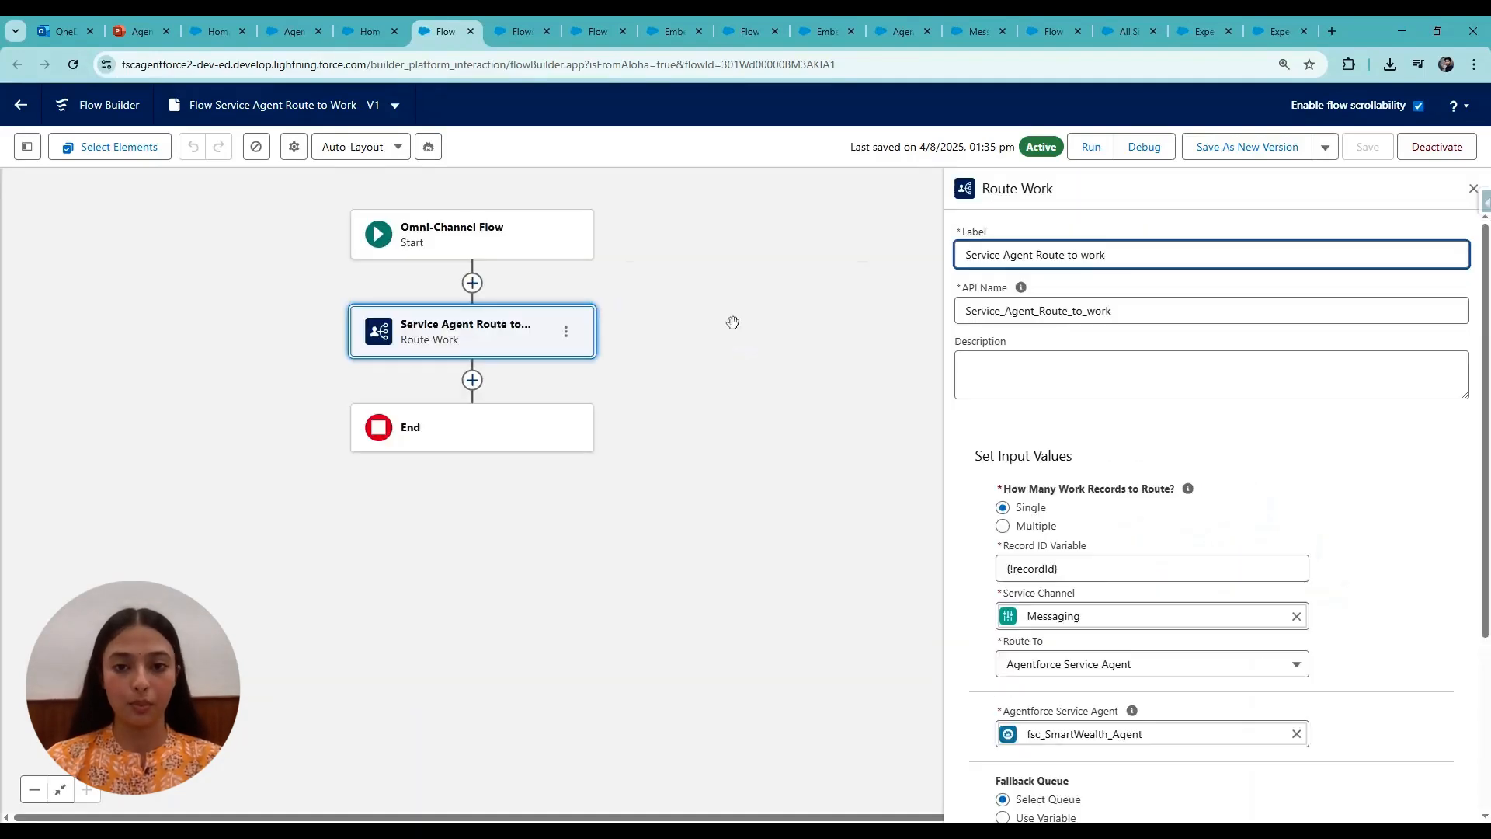
scroll(1056, 531, "down", 2)
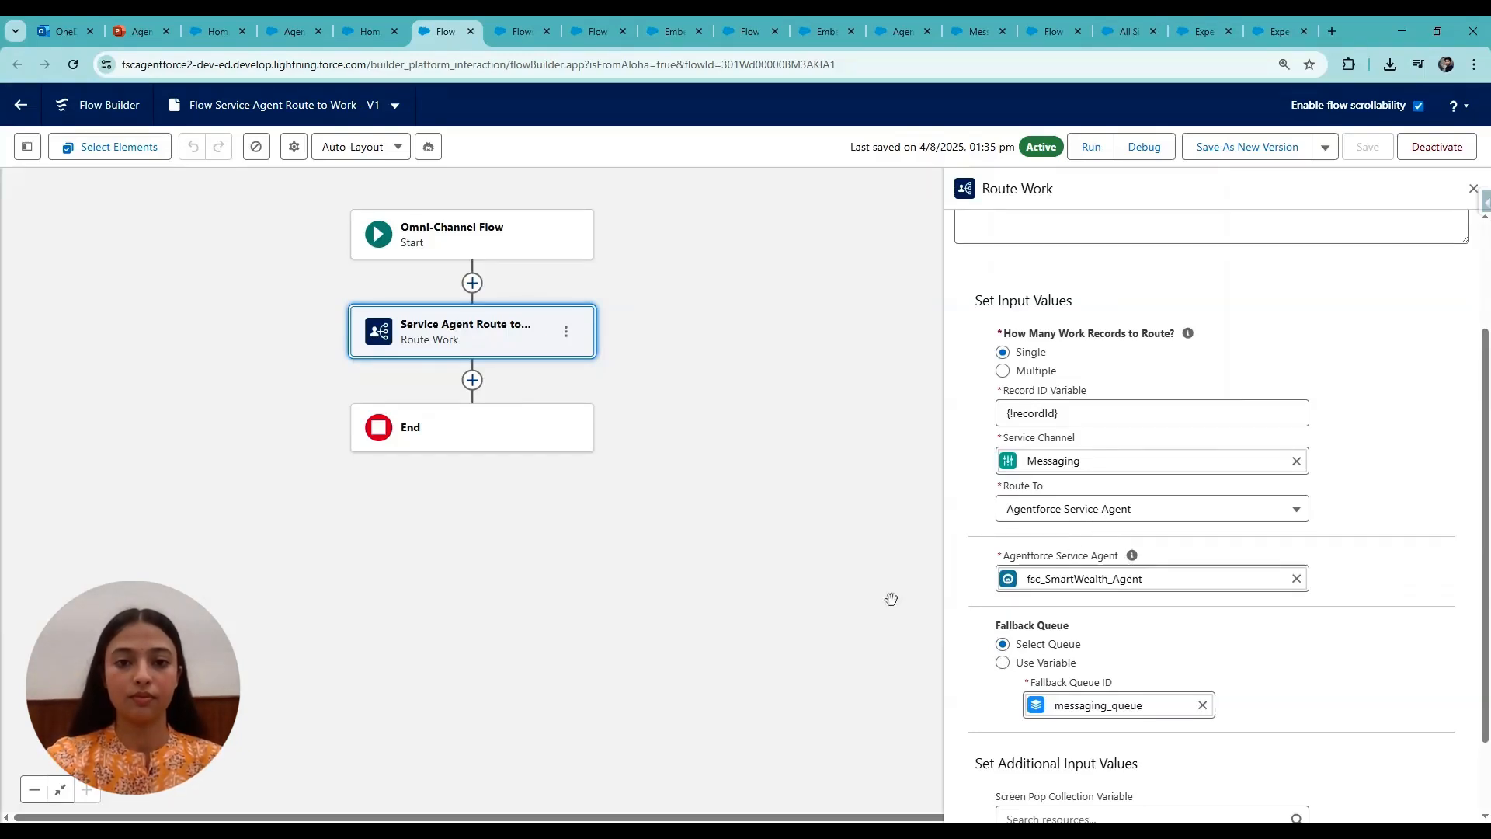
- Examine the service agent and fallback queue set in the Route Work element, glancing at the Agentforce Agents list and other open Setup pages
scroll(1033, 621, "down", 1)
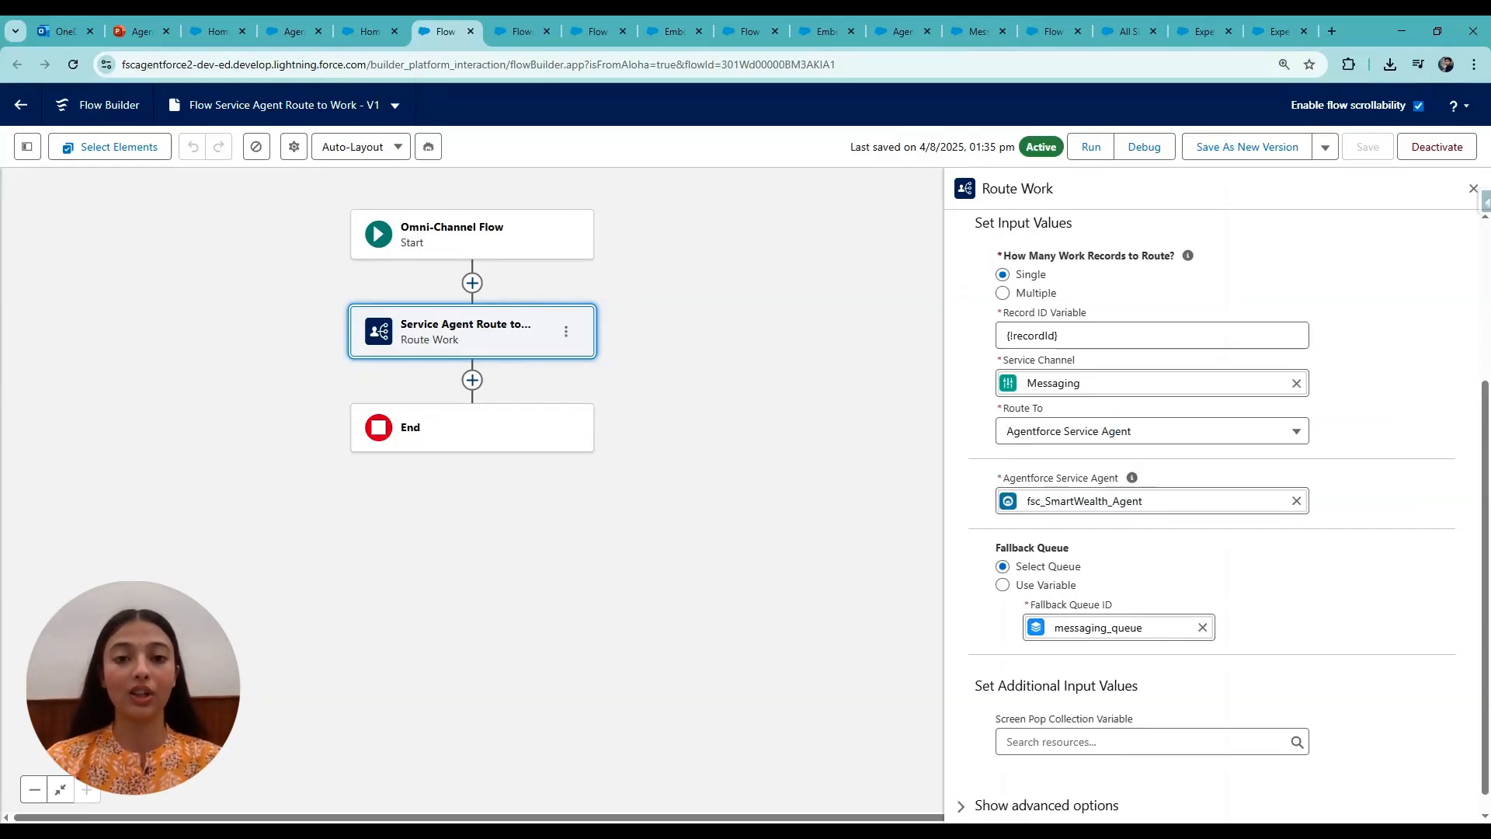
left_click_drag(1147, 501, 985, 510)
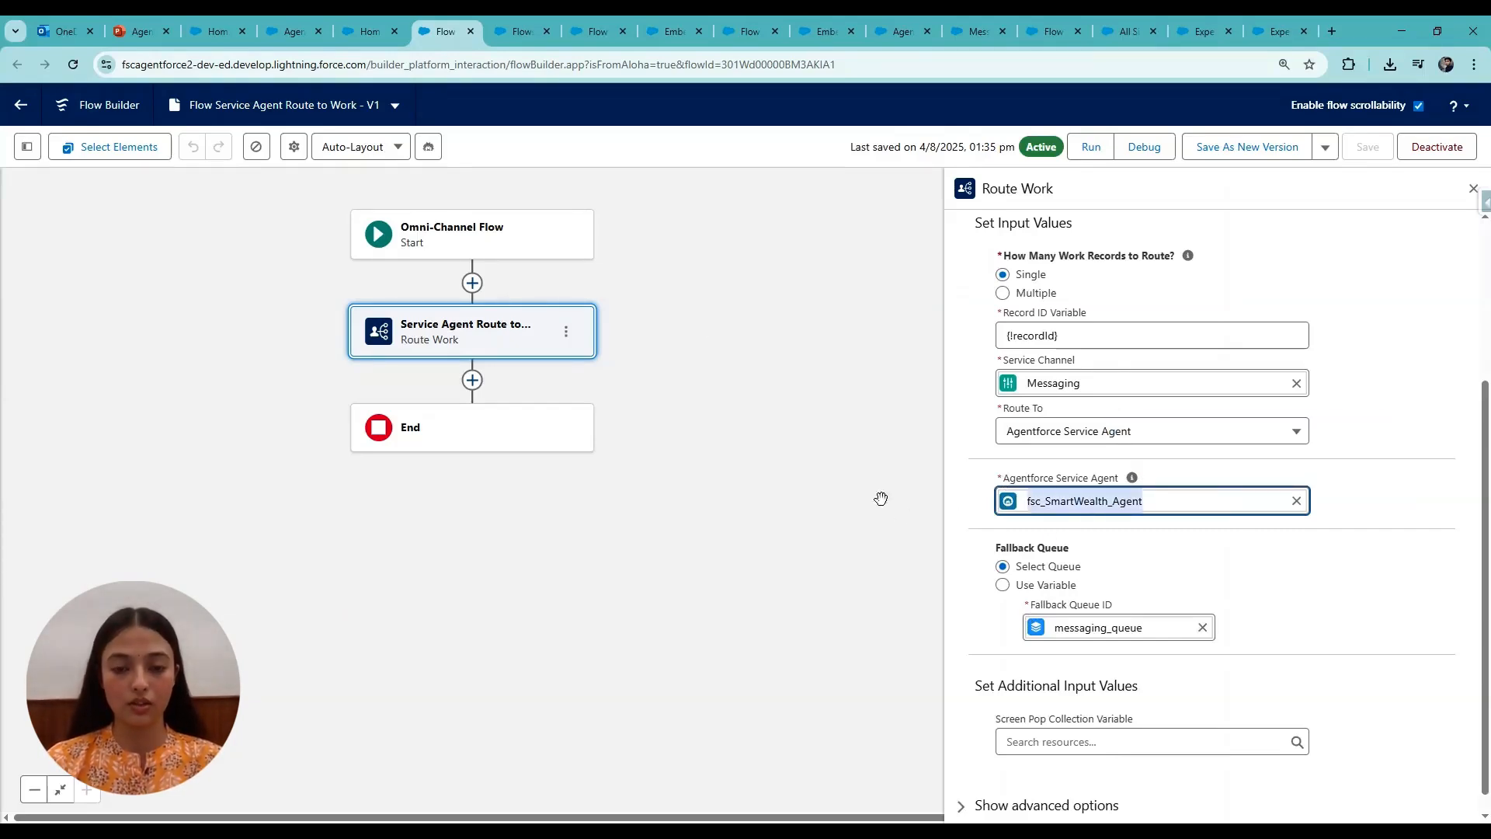
left_click(287, 32)
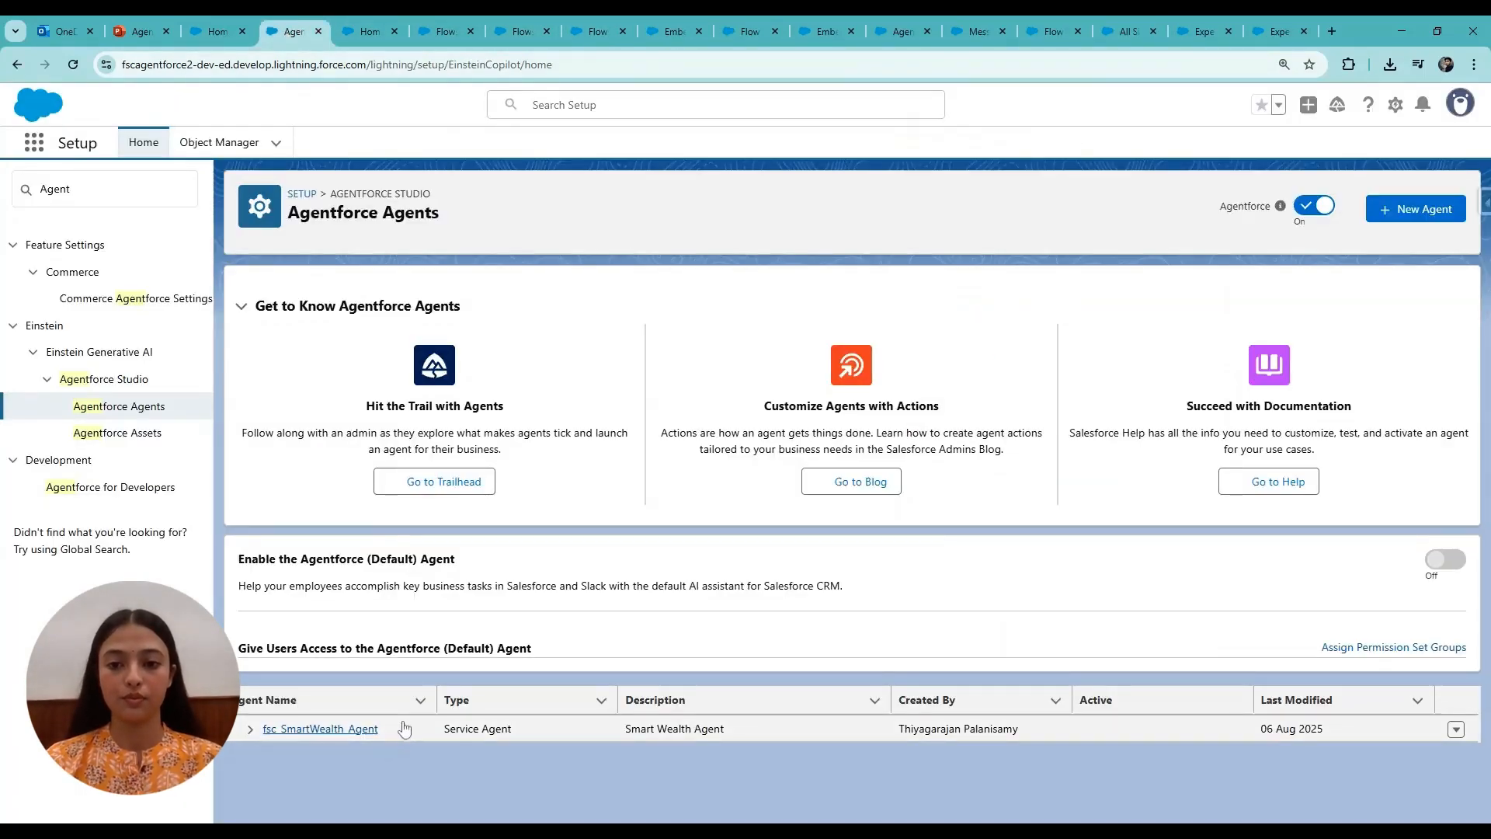
left_click(596, 31)
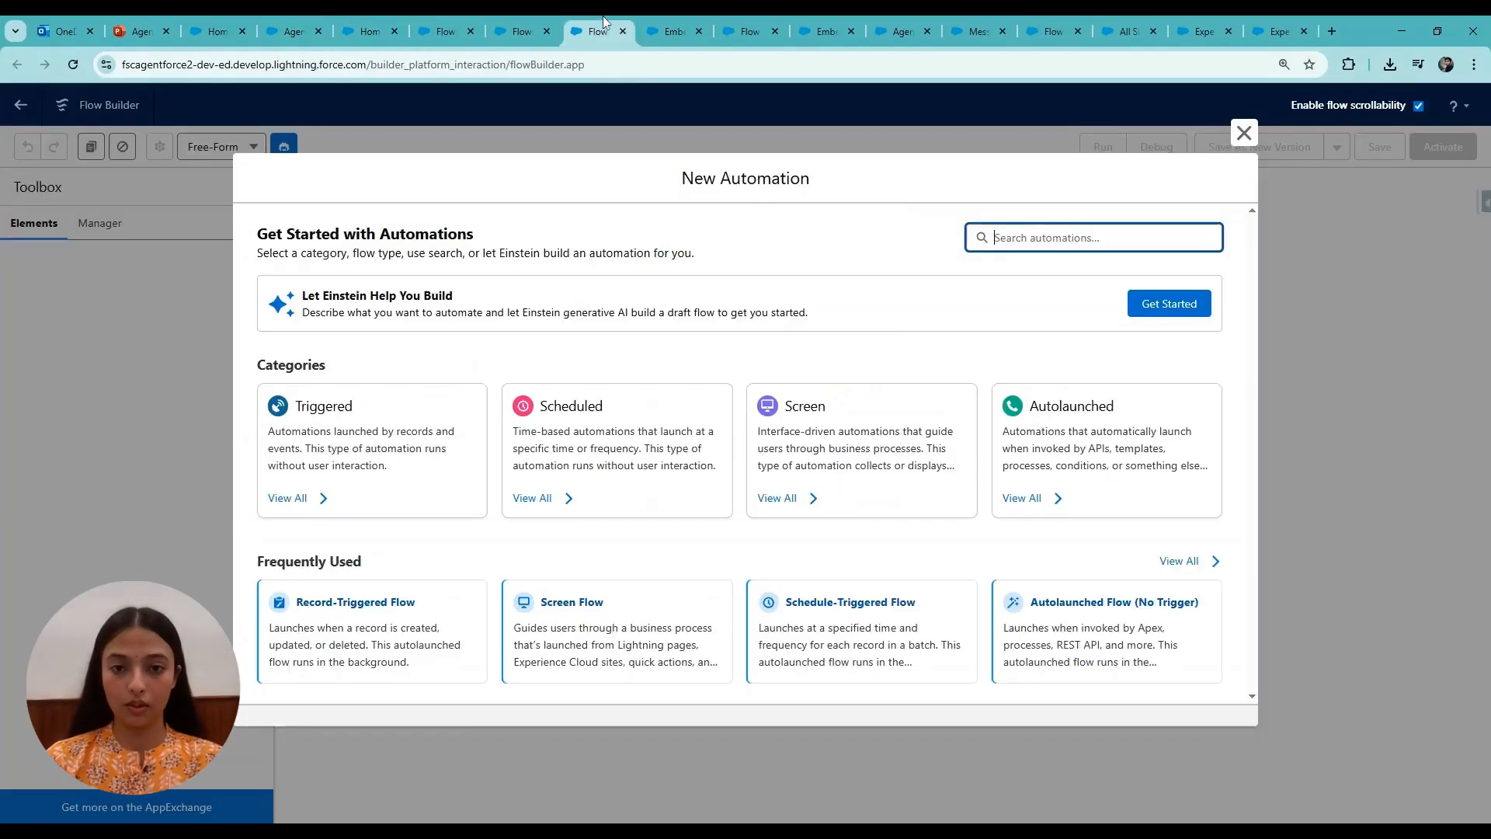
left_click(531, 30)
left_click(666, 25)
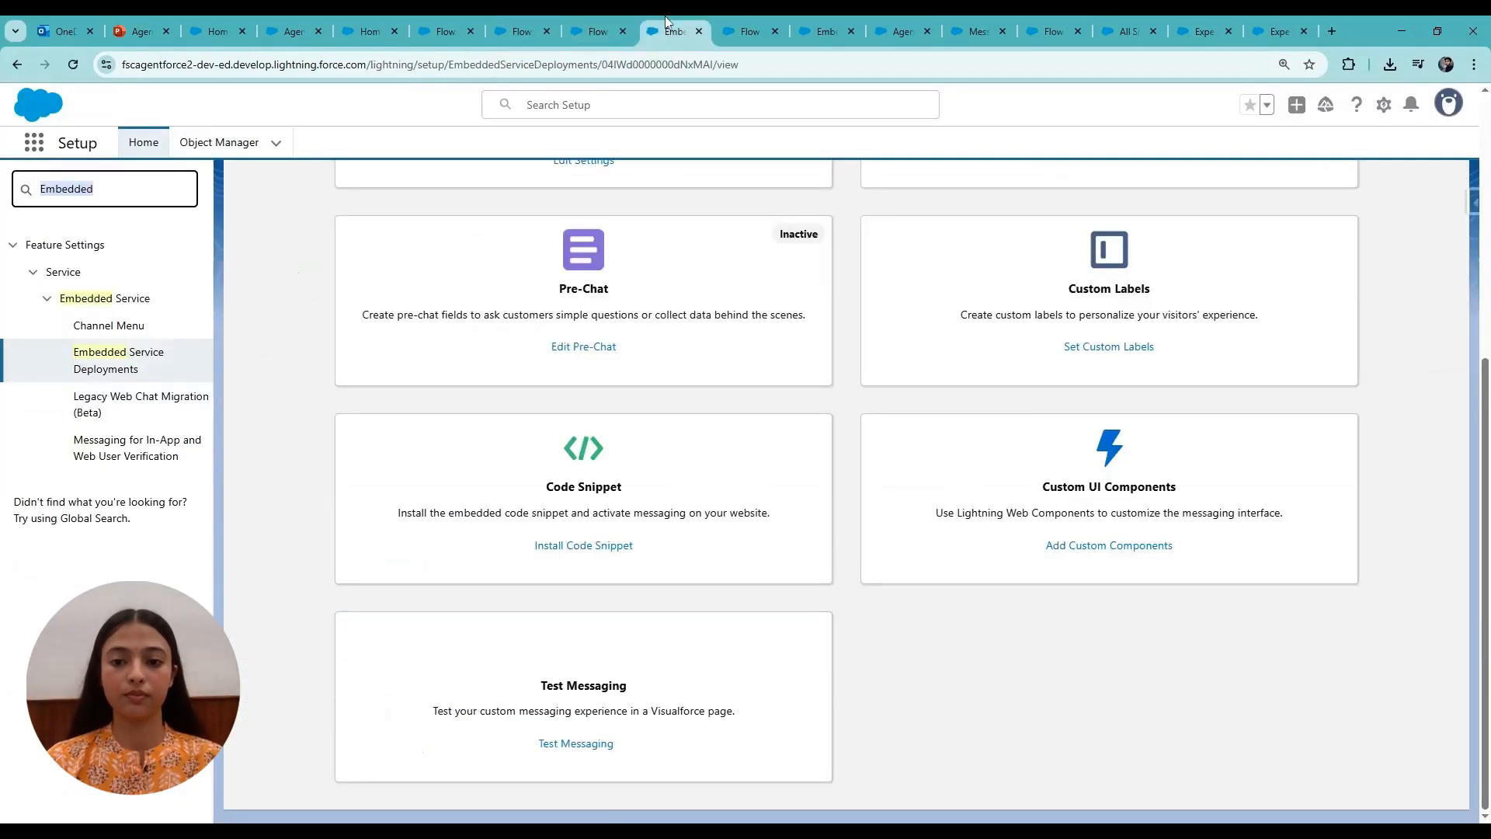
left_click(446, 31)
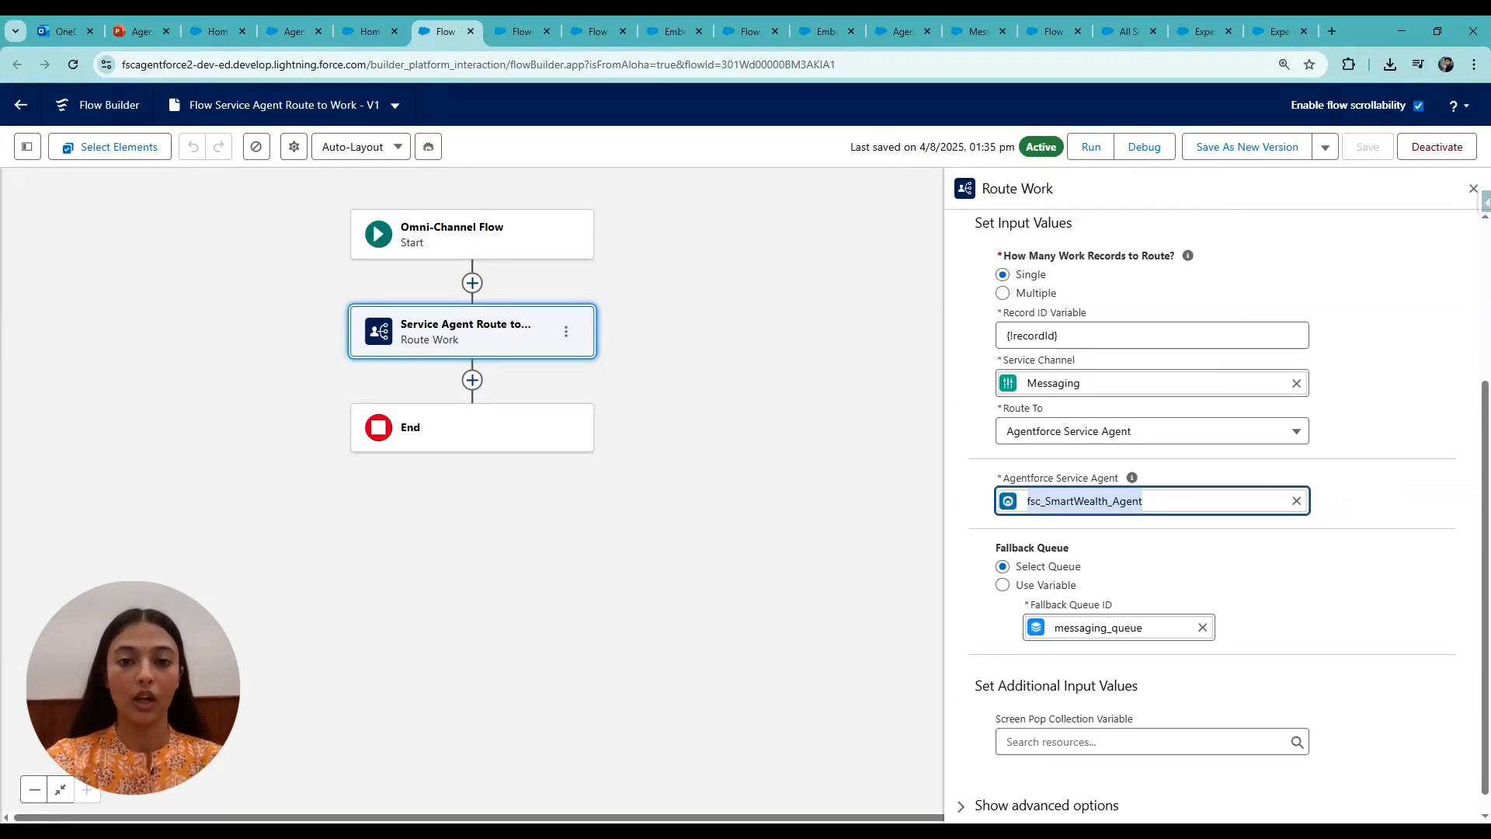
scroll(949, 582, "down", 1)
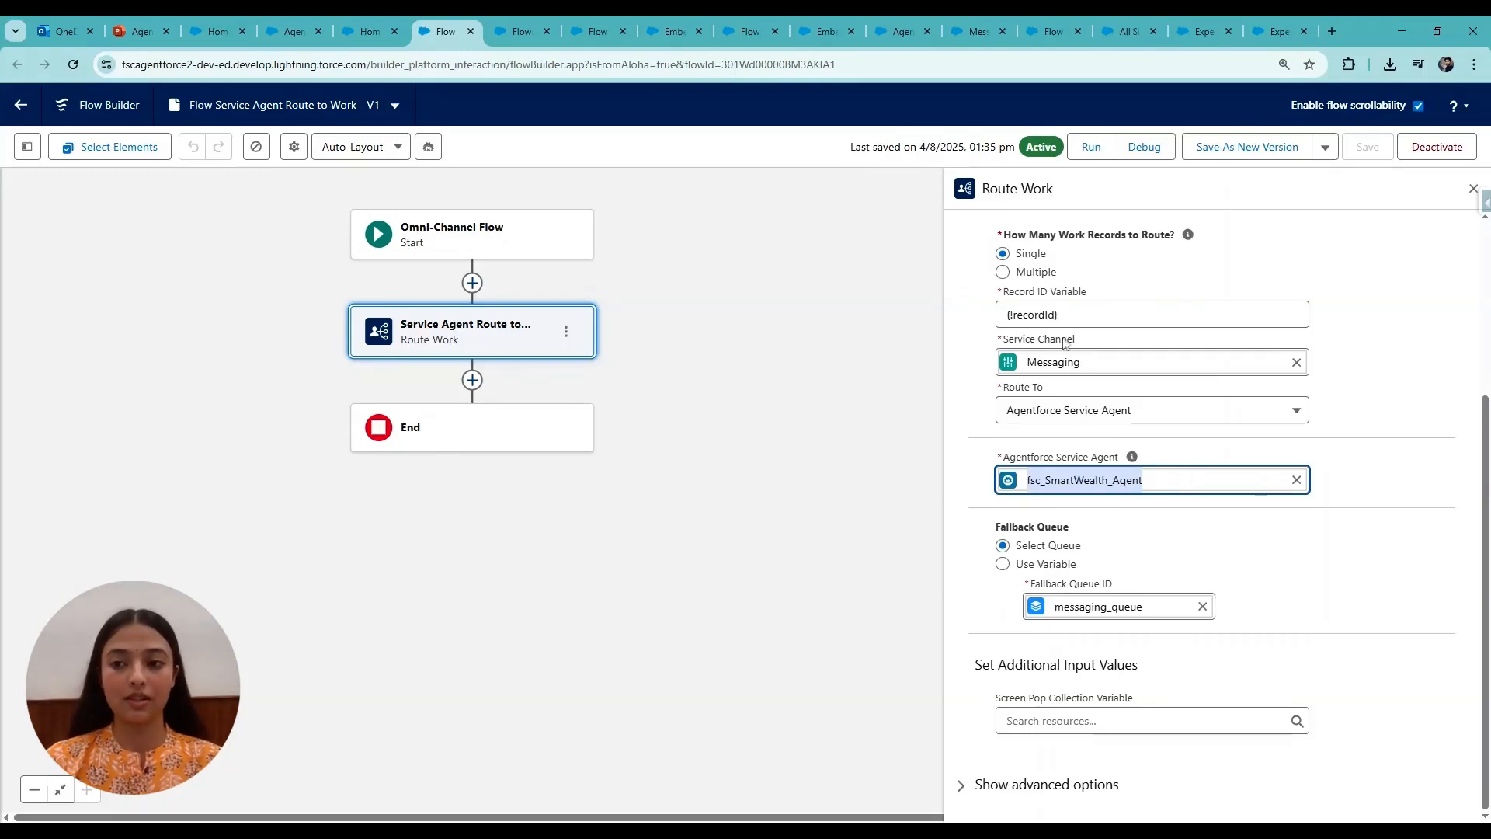
- Find Messaging Settings in Setup and open its list of channels
left_click(372, 31)
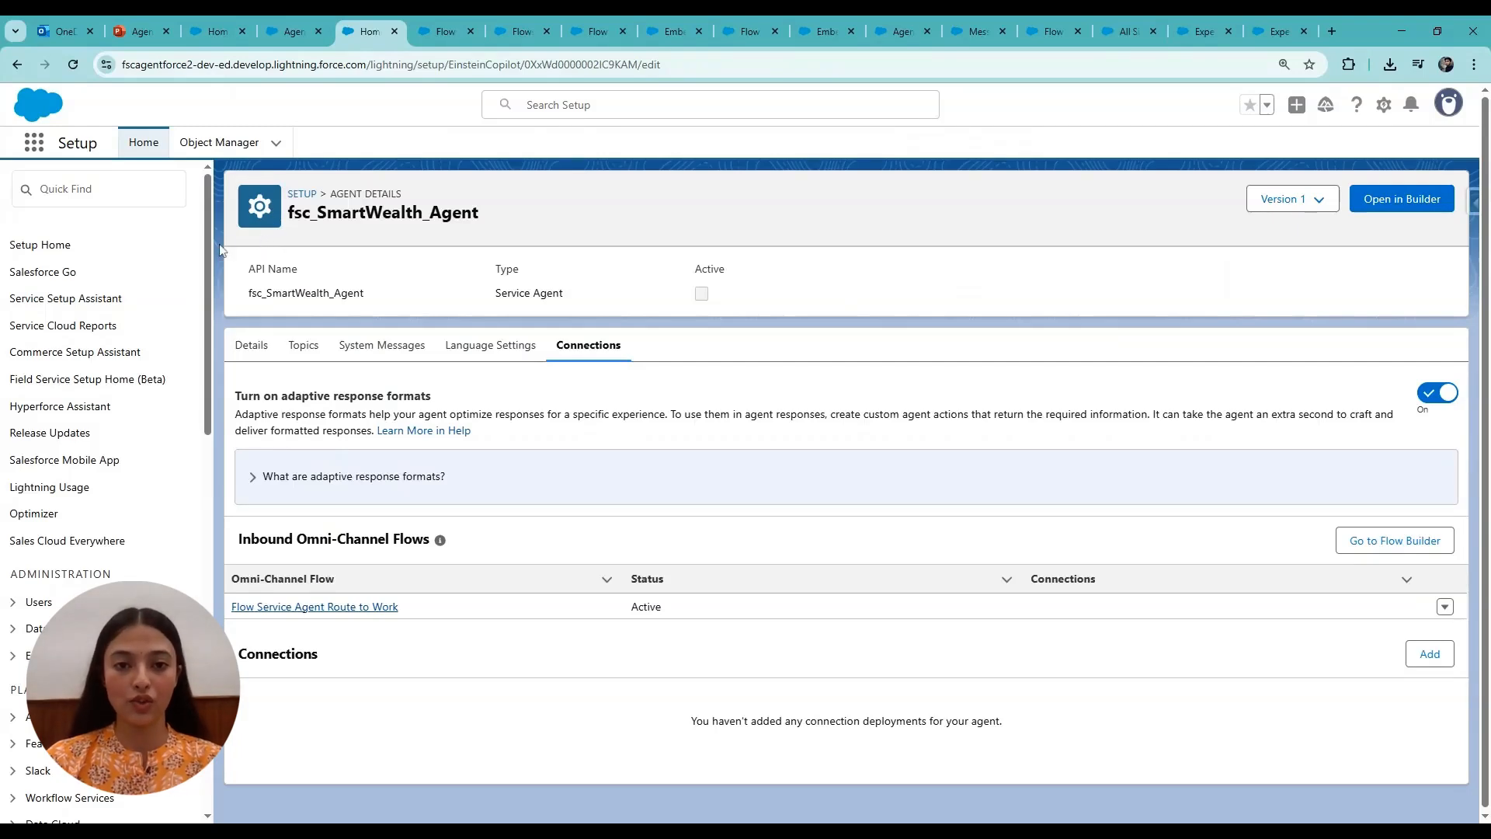
left_click(85, 189)
type("Mess")
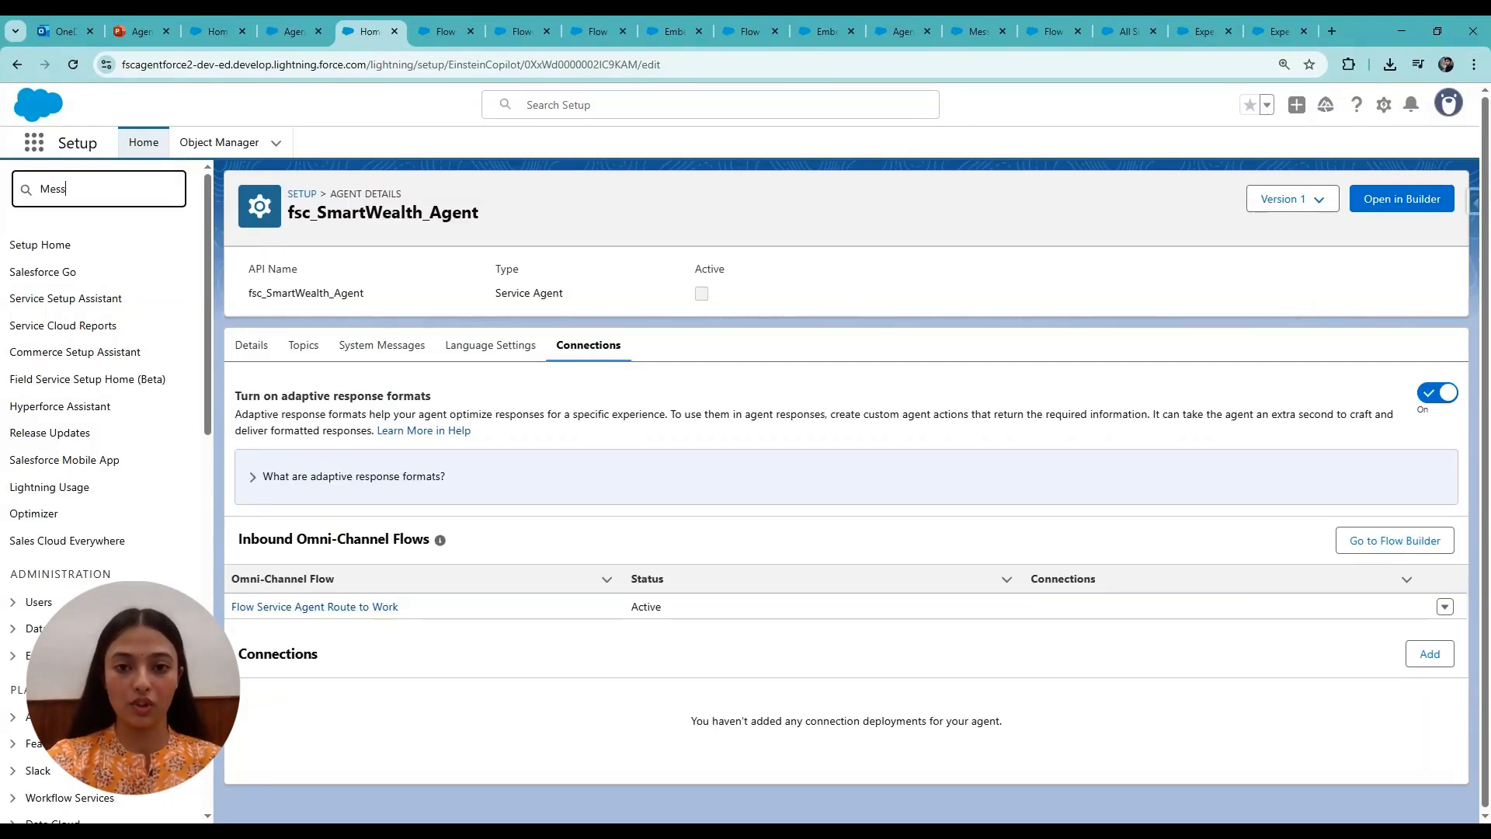
type("ag")
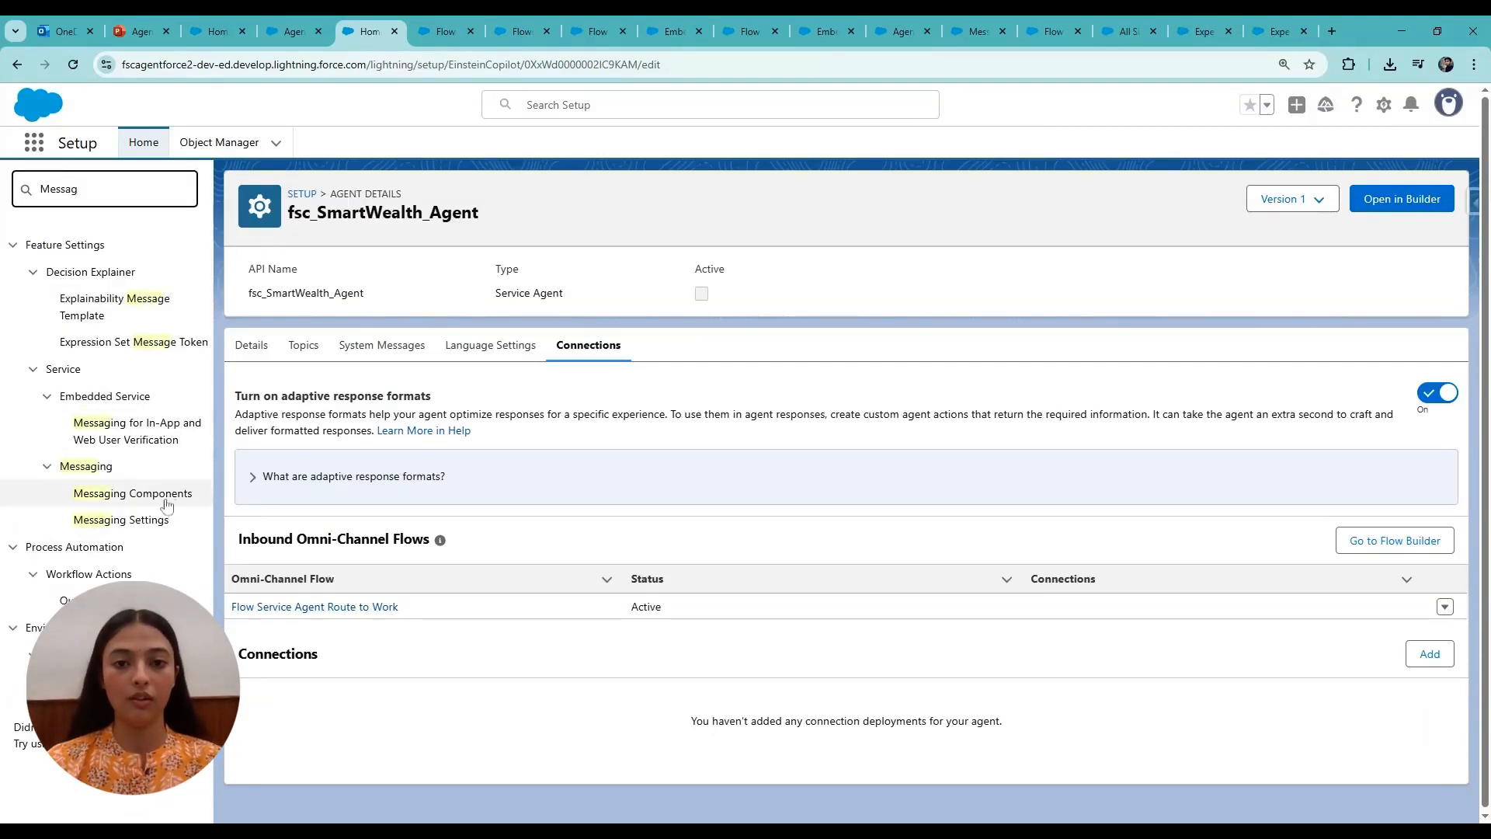
left_click(148, 524)
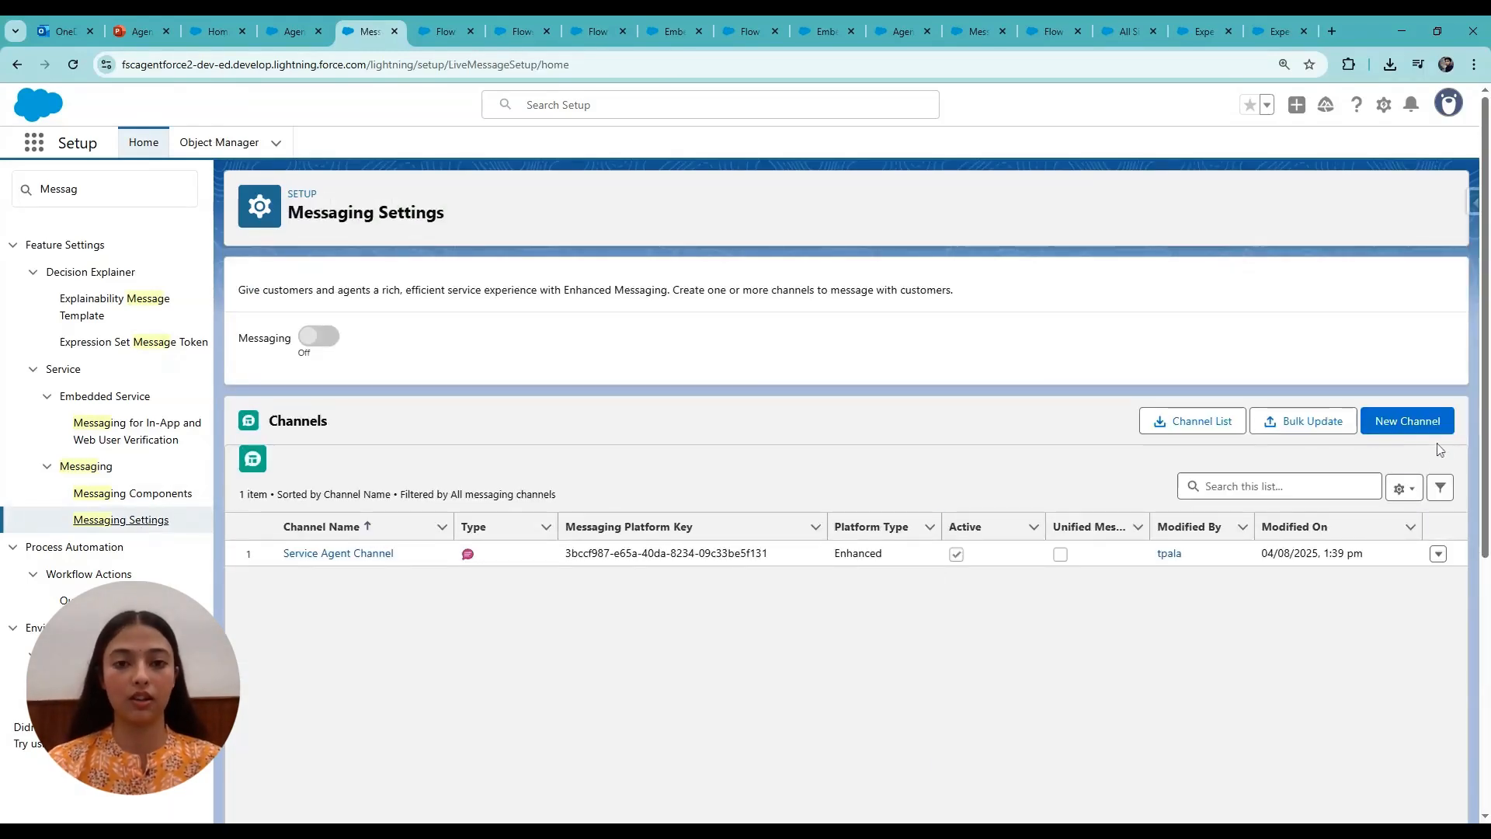
- Start adding a new messaging channel of the type Messaging for In-App and Web
left_click(1392, 424)
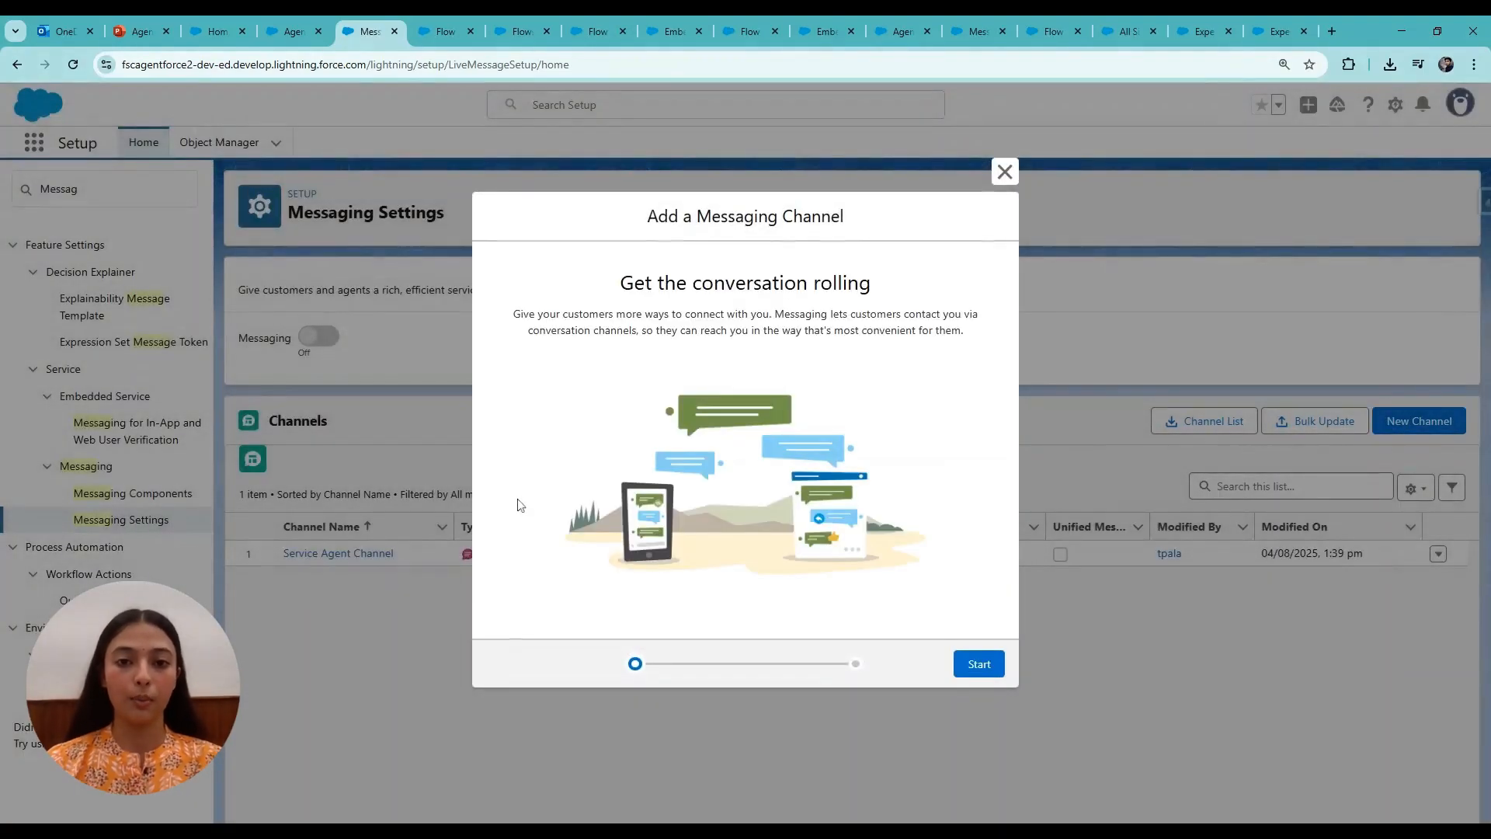
left_click(978, 663)
left_click(543, 376)
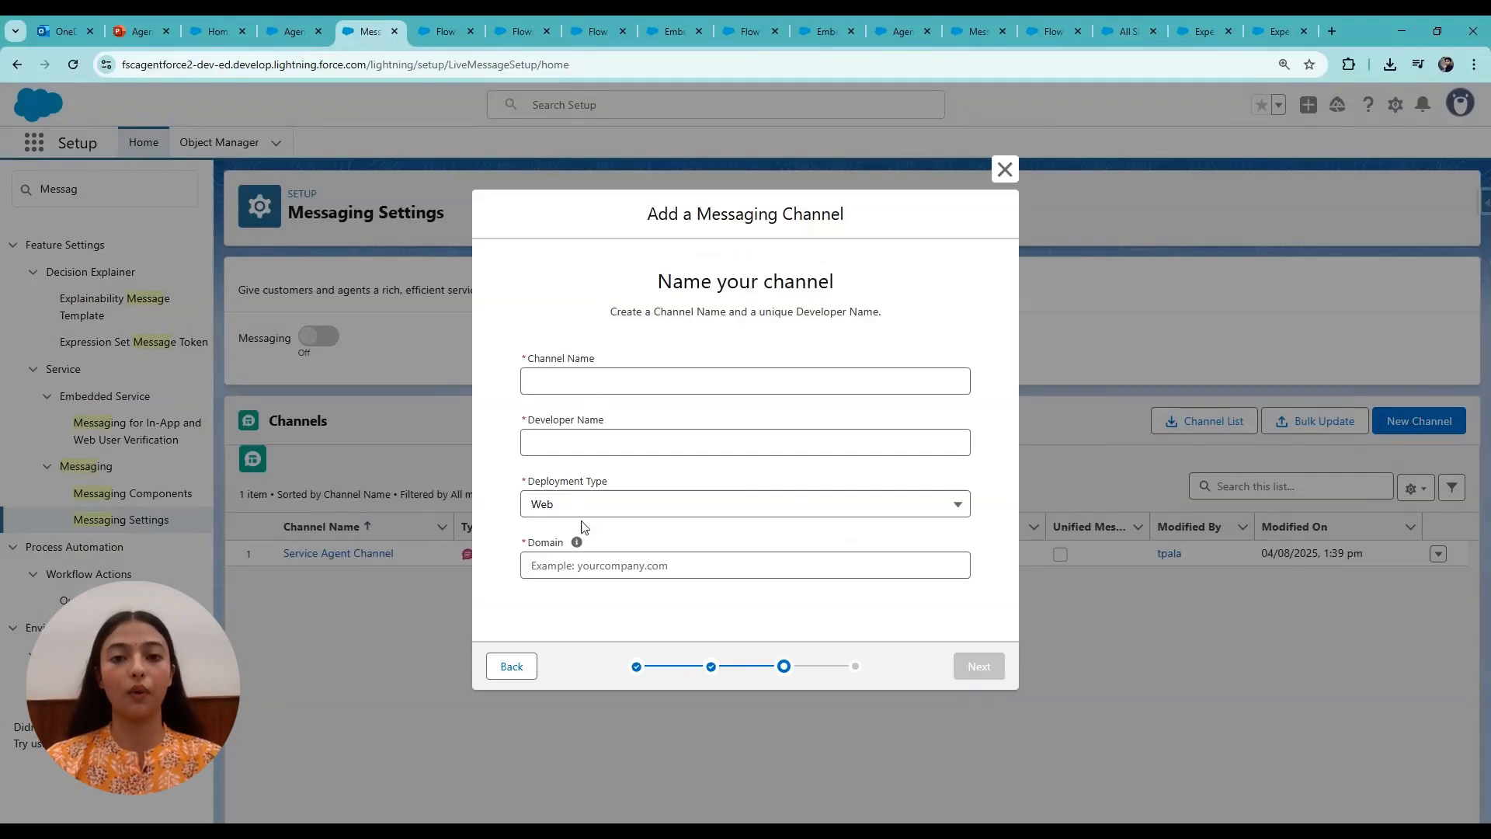
- Examine the new channel's name, deployment type and domain fields with Web selected, and close the setup without creating the channel
left_click(746, 382)
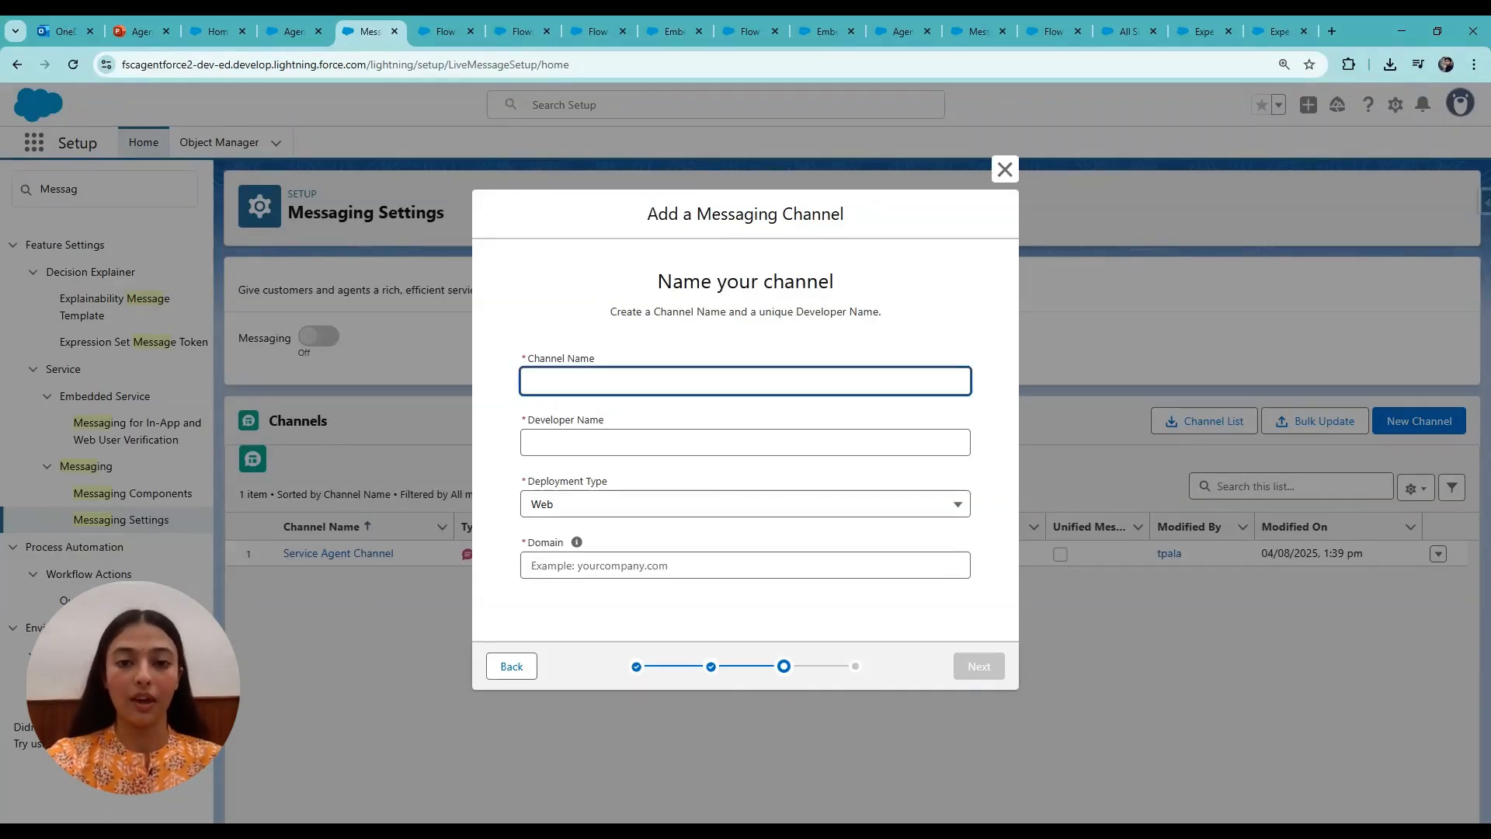
left_click(582, 503)
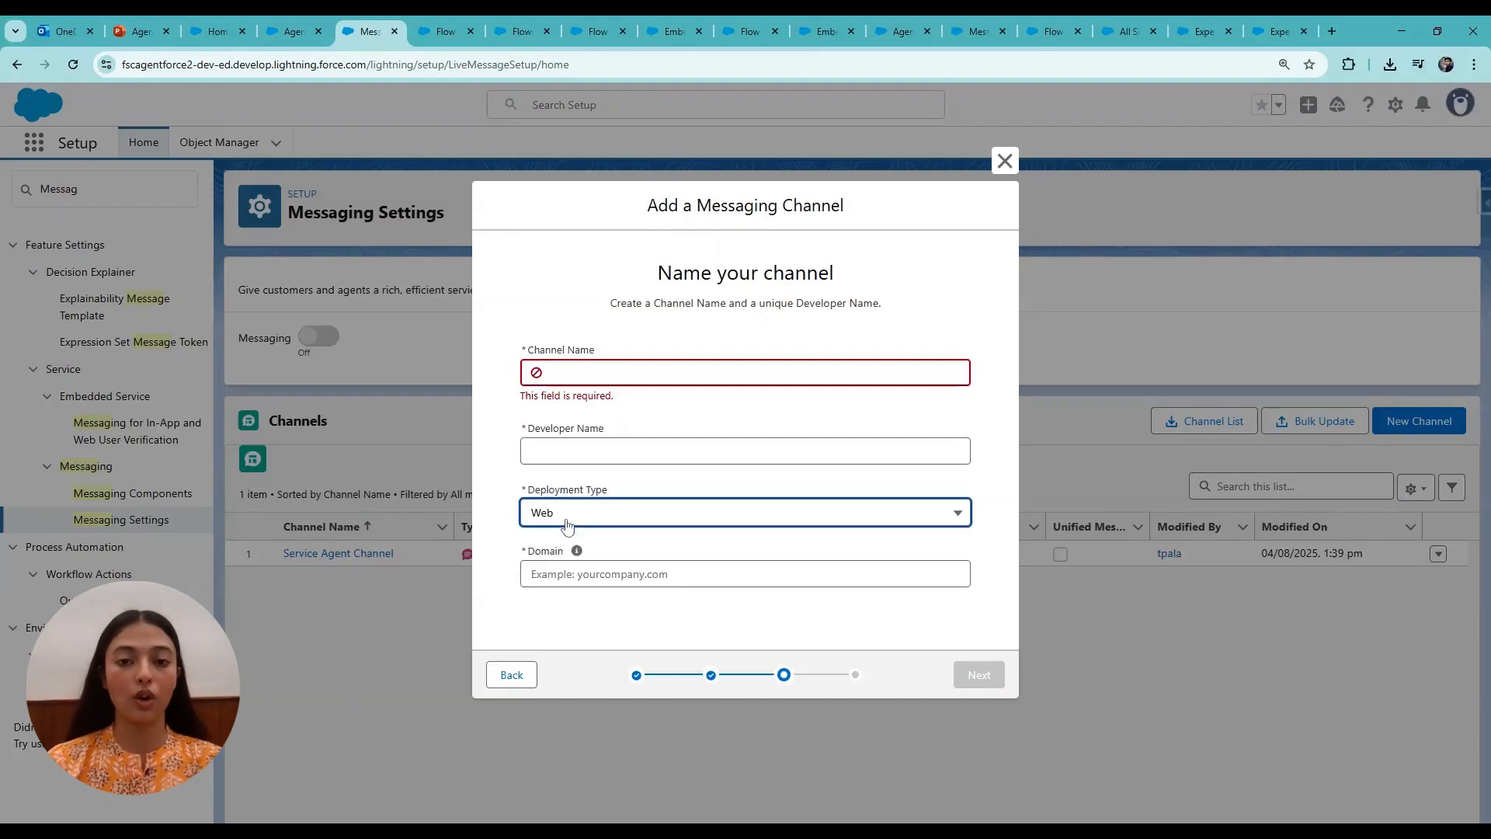
left_click(568, 520)
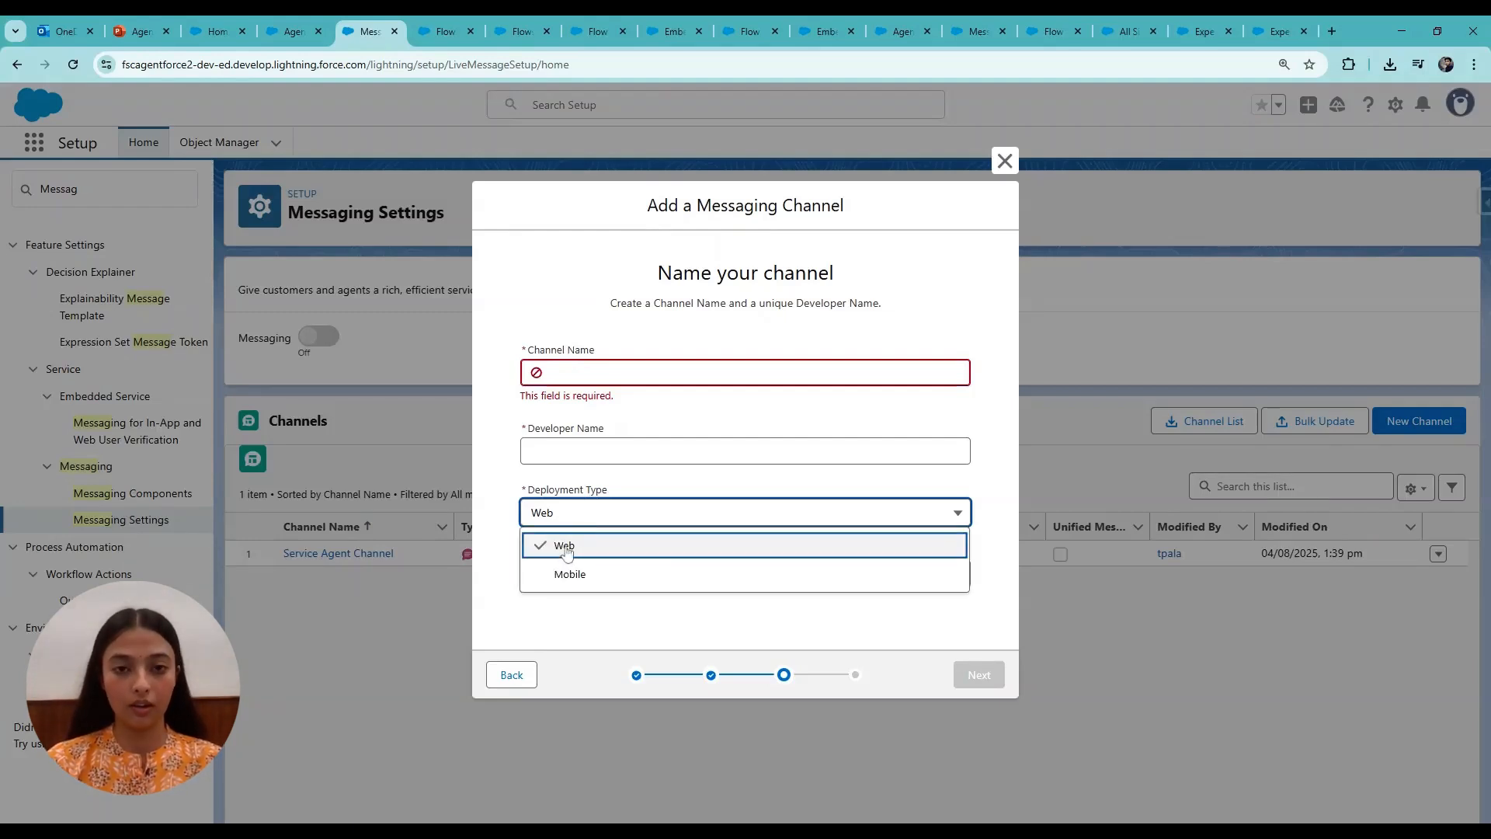
left_click(567, 550)
left_click(525, 574)
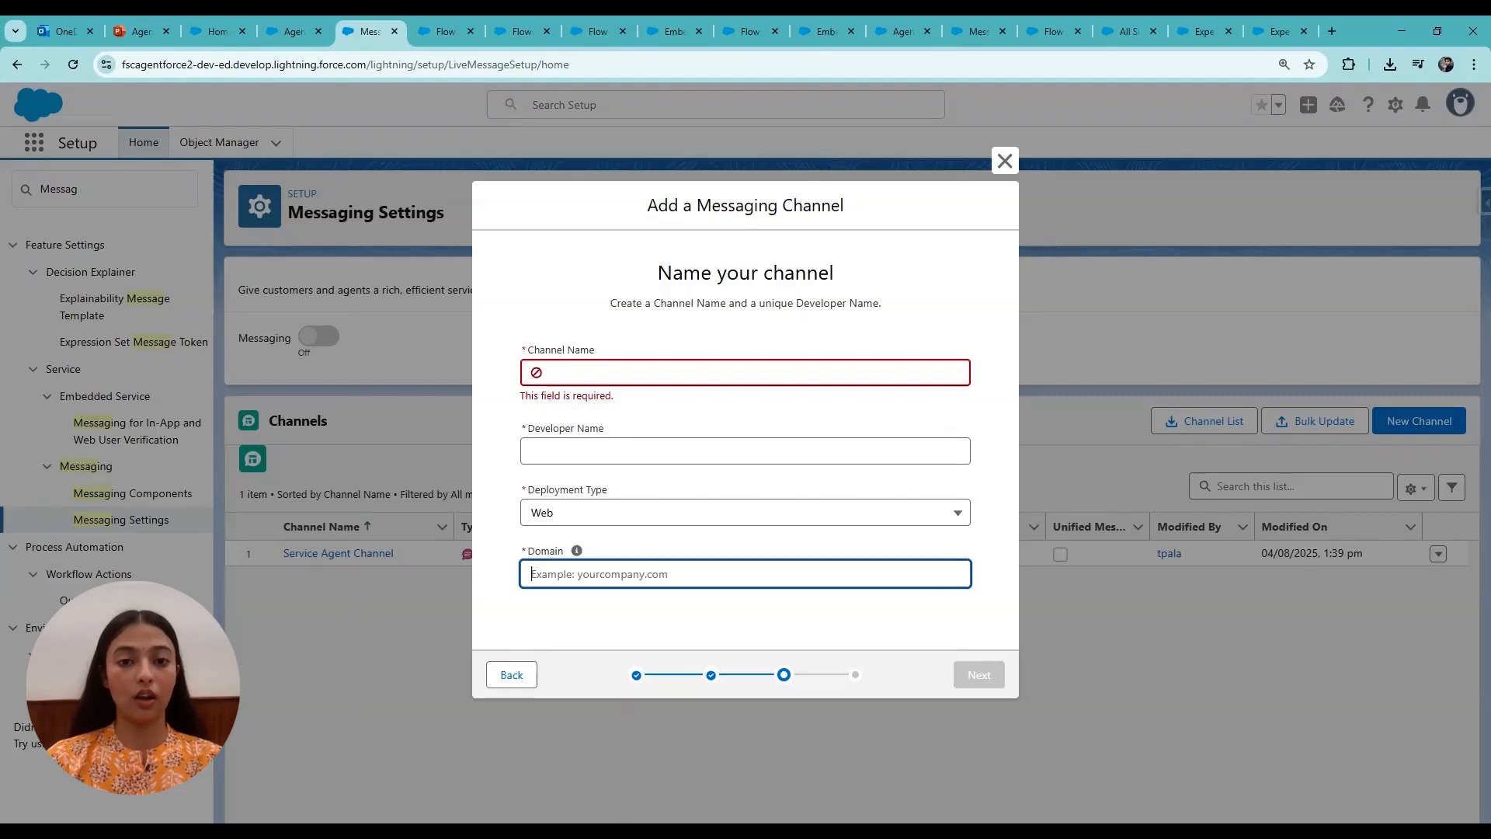
left_click(1007, 163)
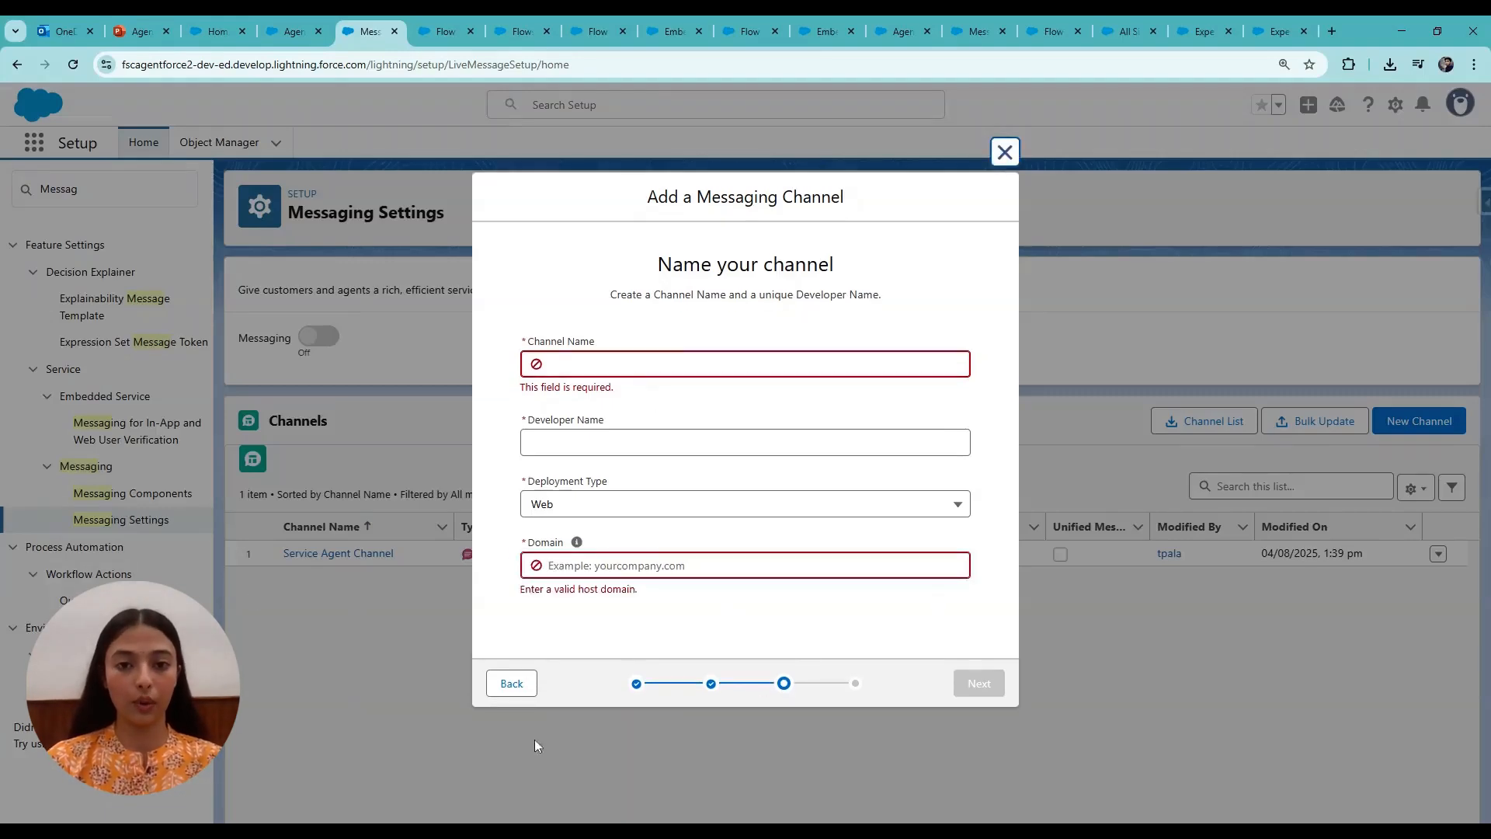
left_click(515, 690)
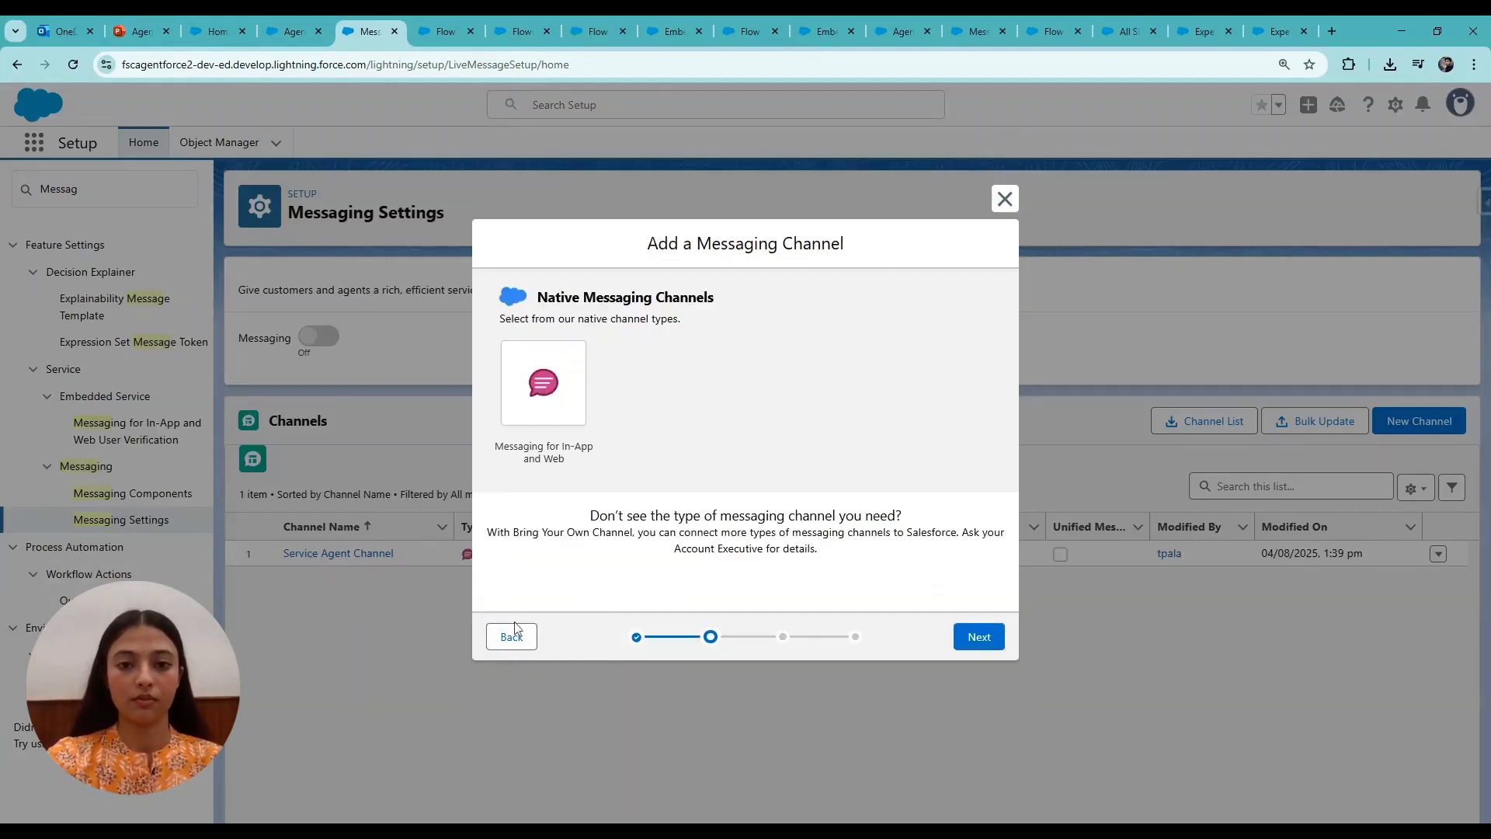
left_click(1004, 199)
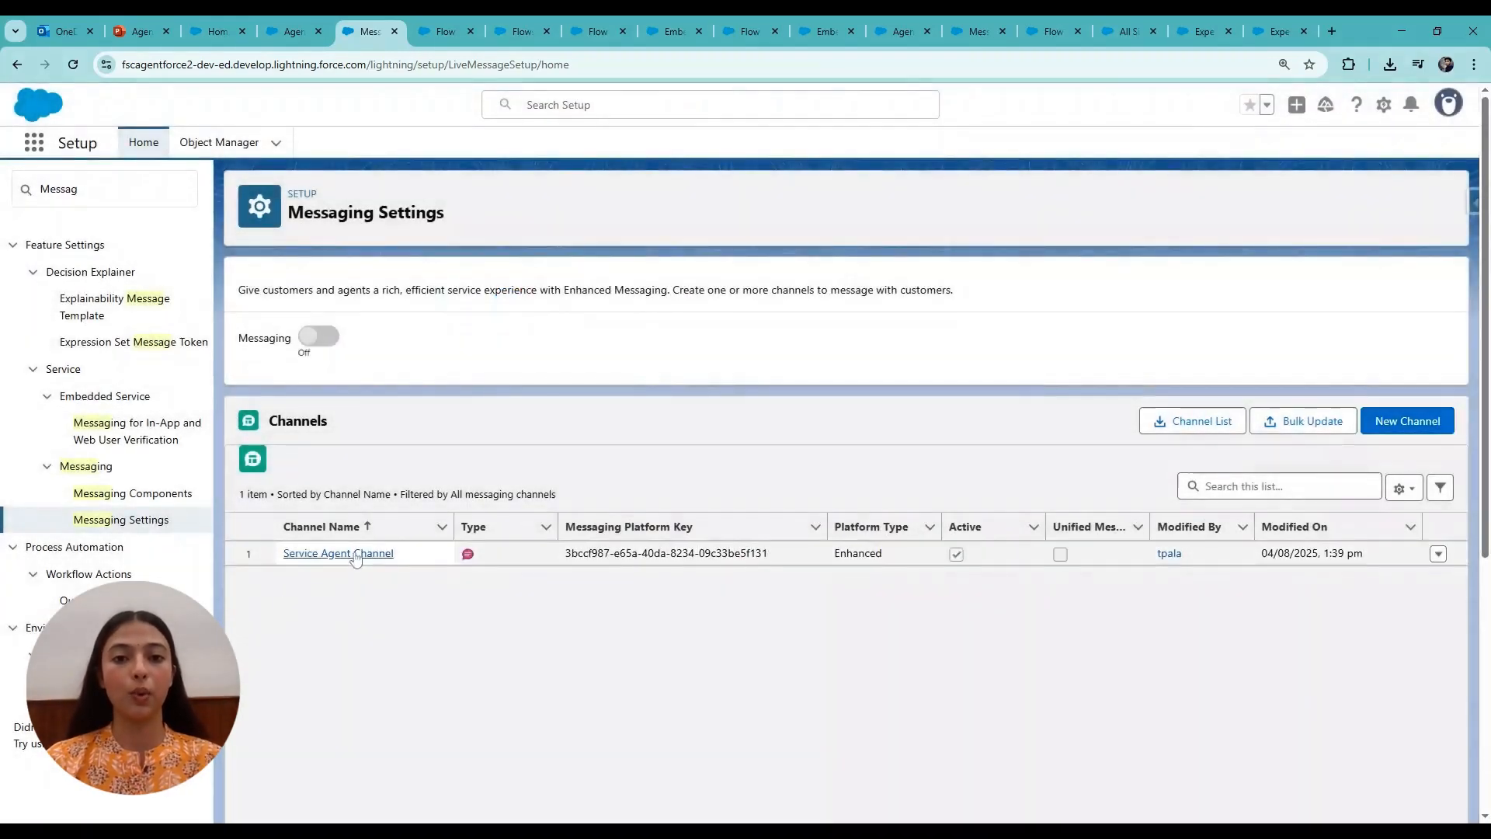
- Open the existing Service Agent Channel and review the routing type, flow definition and fallback queue of its Omni-Channel Routing
left_click(355, 554)
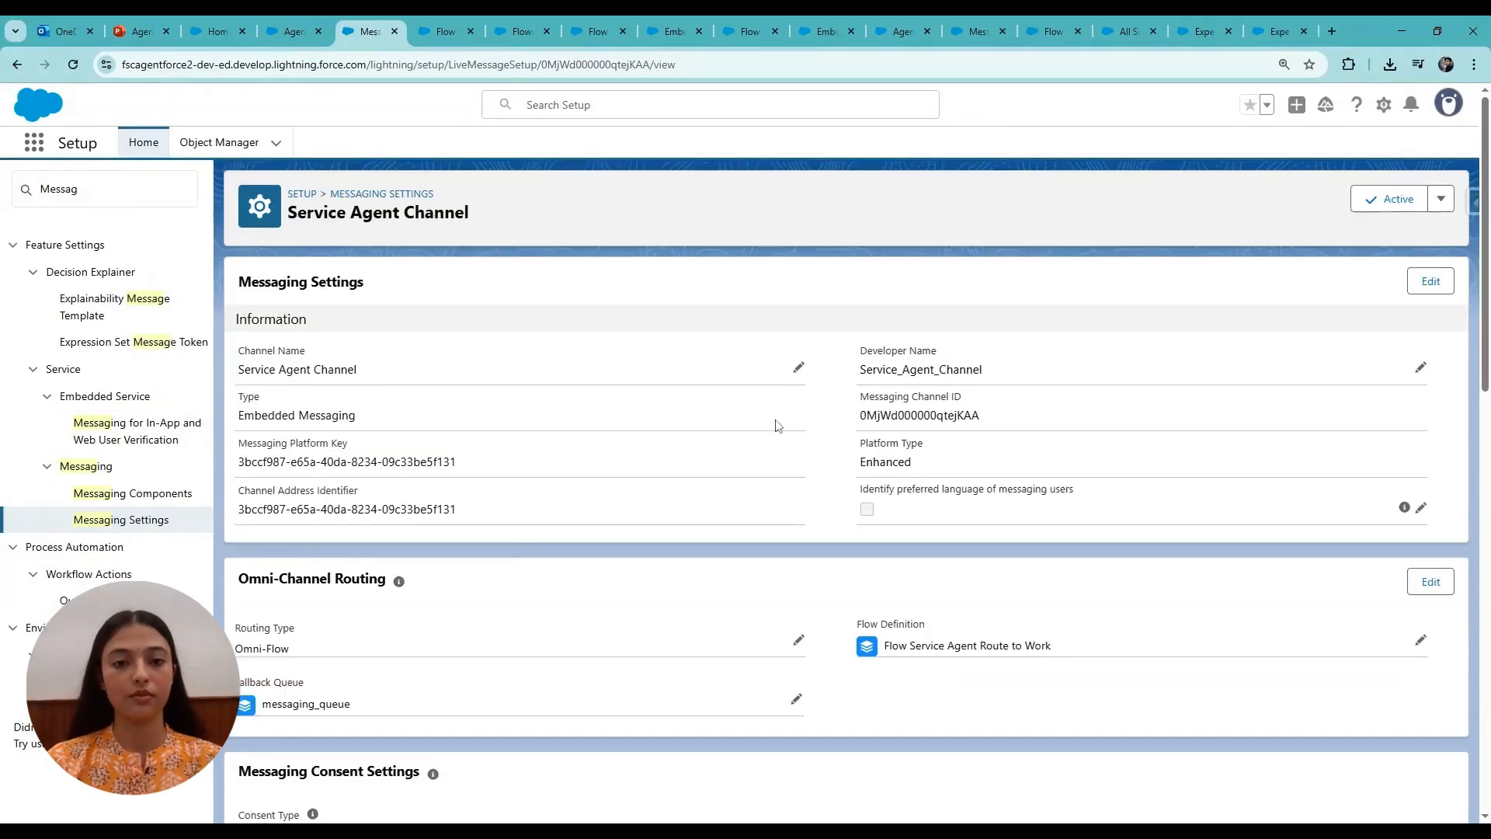
scroll(333, 699, "down", 2)
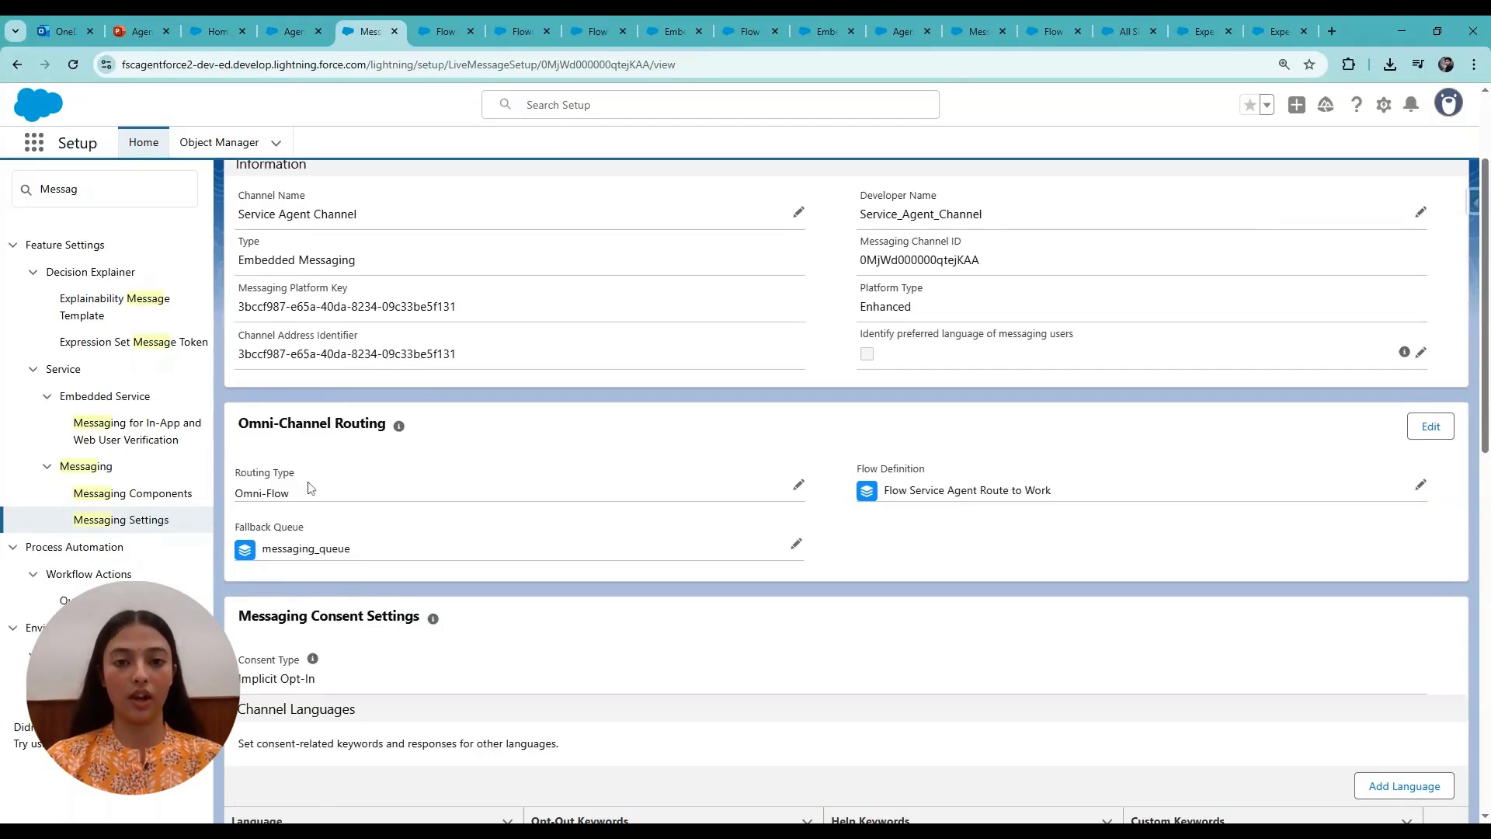
left_click_drag(299, 474, 322, 498)
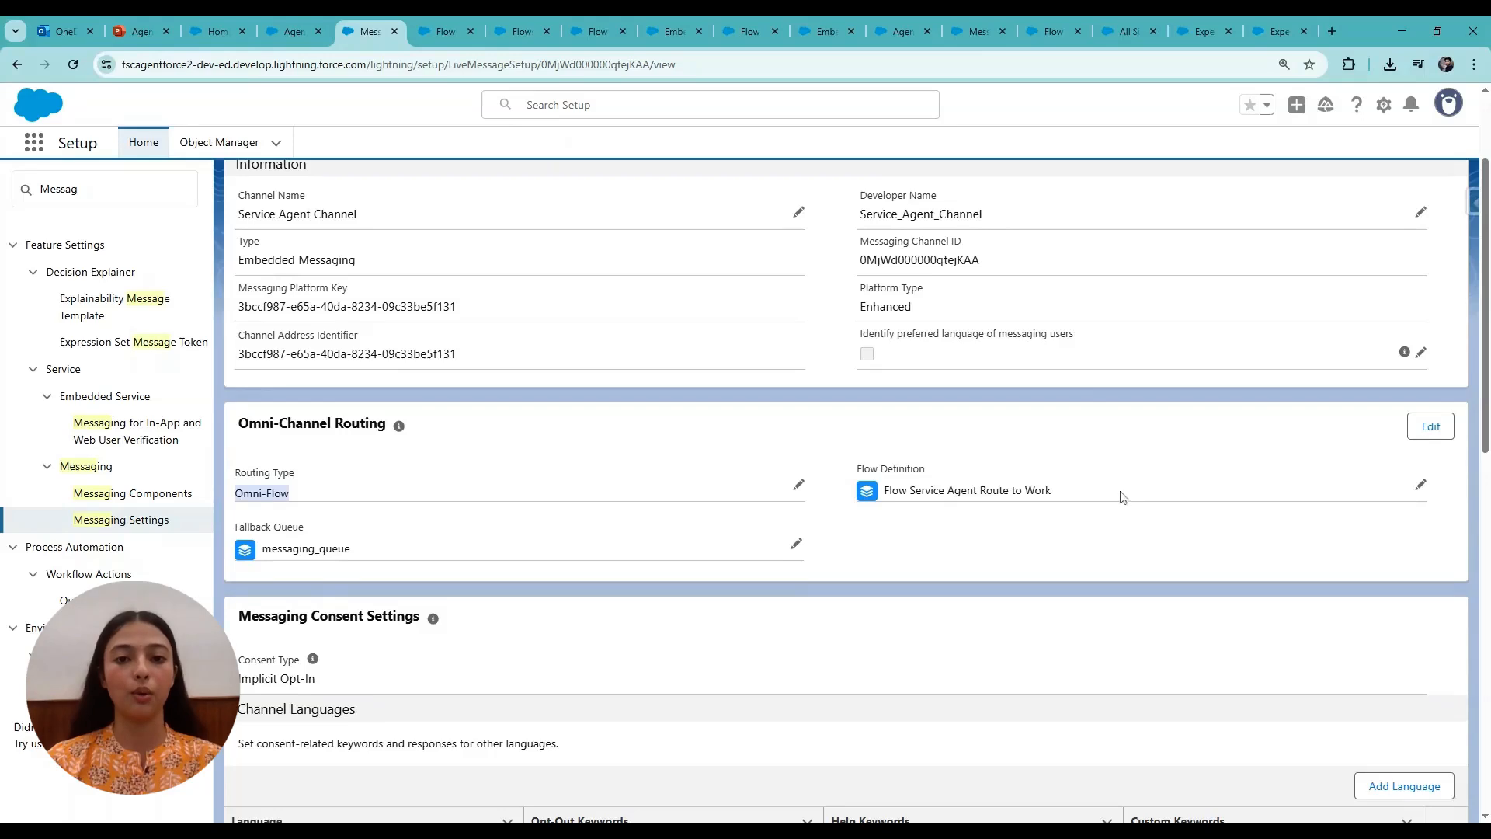
left_click_drag(1118, 496, 886, 500)
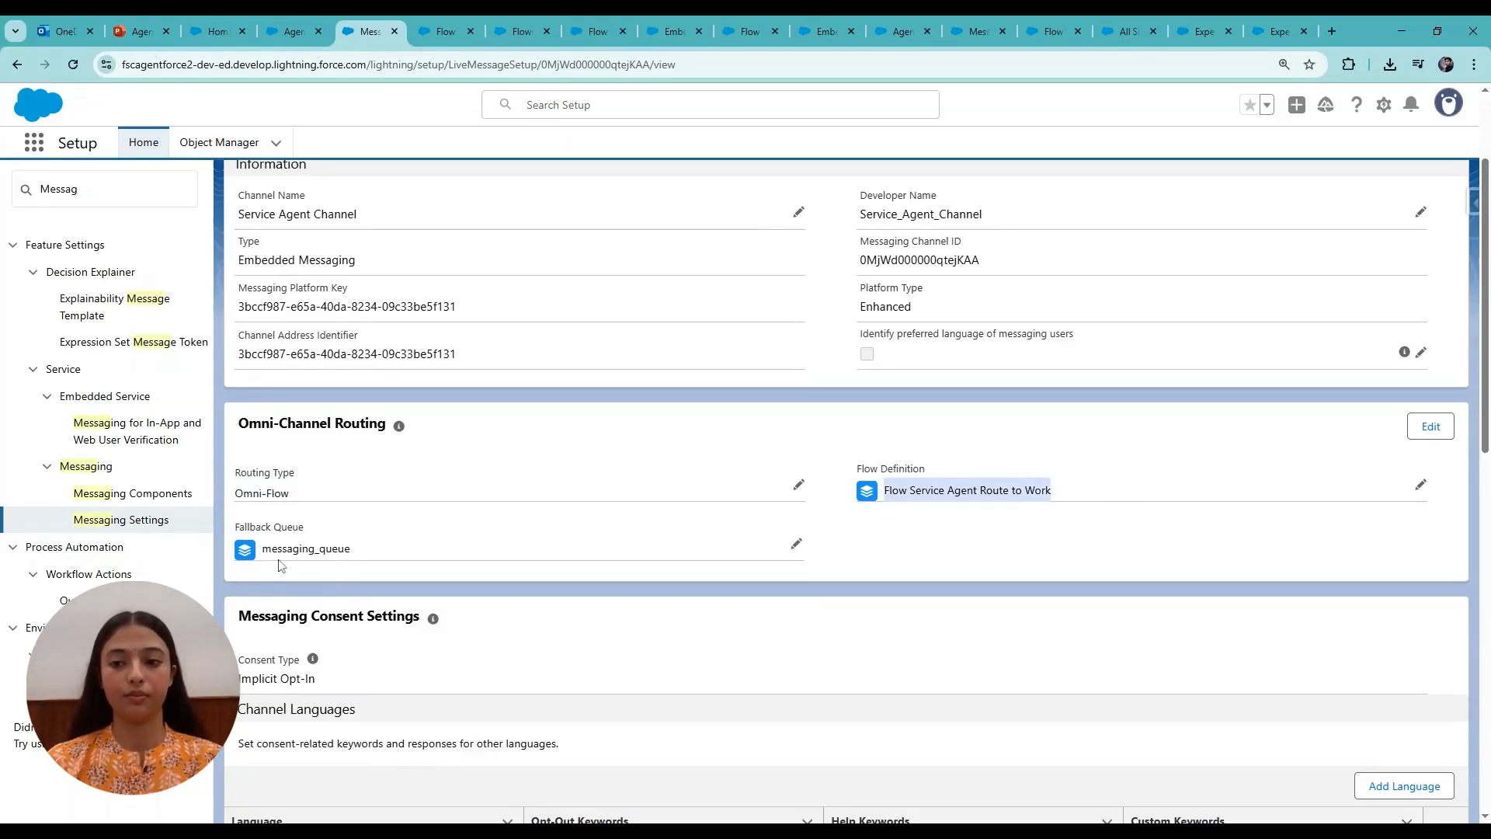
left_click_drag(258, 552, 385, 551)
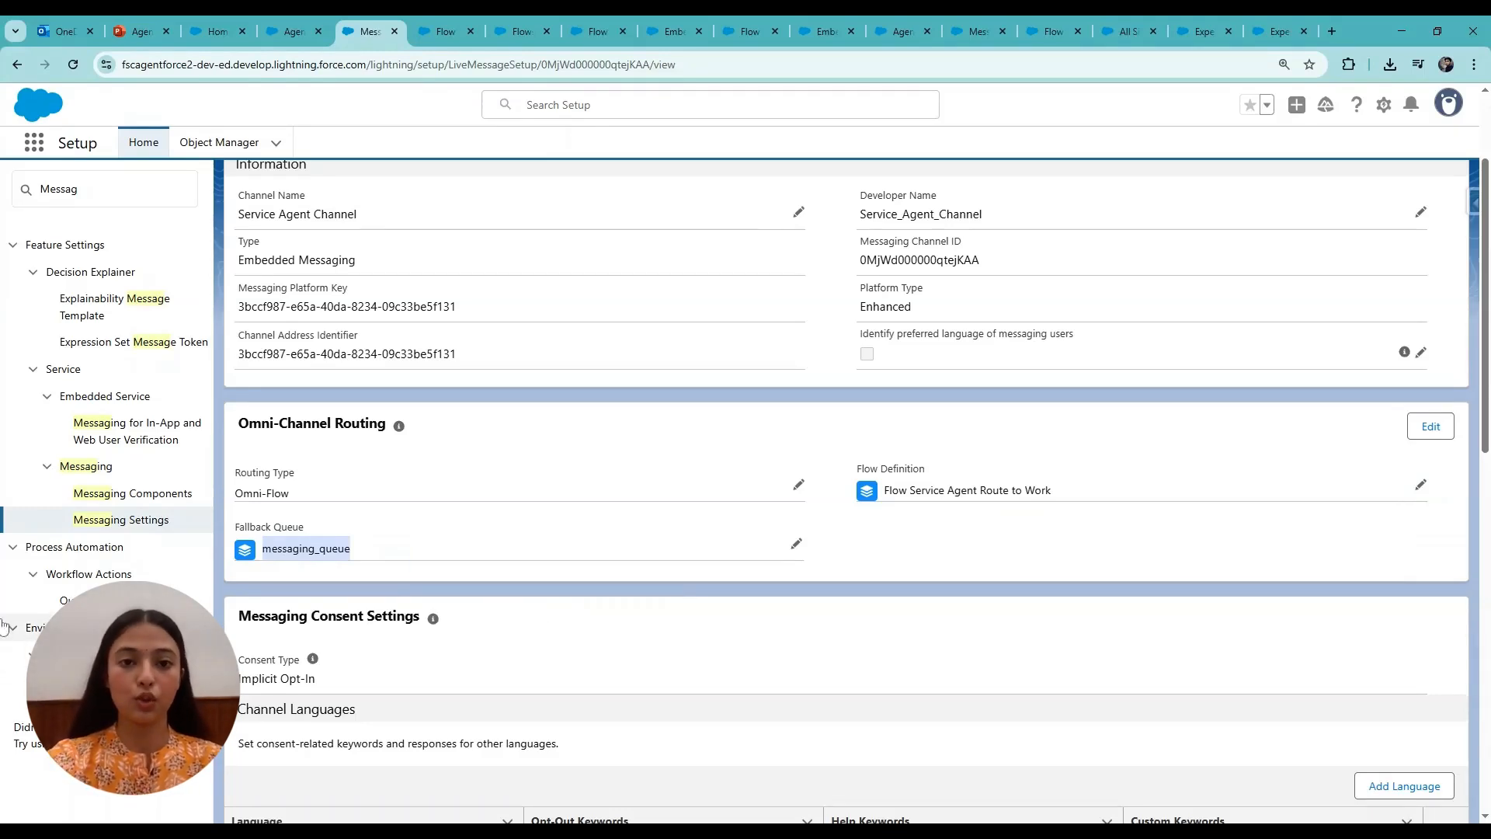
- Find Embedded Service Deployments in Setup and open the deployments list
left_click_drag(105, 191, 4, 192)
type("E")
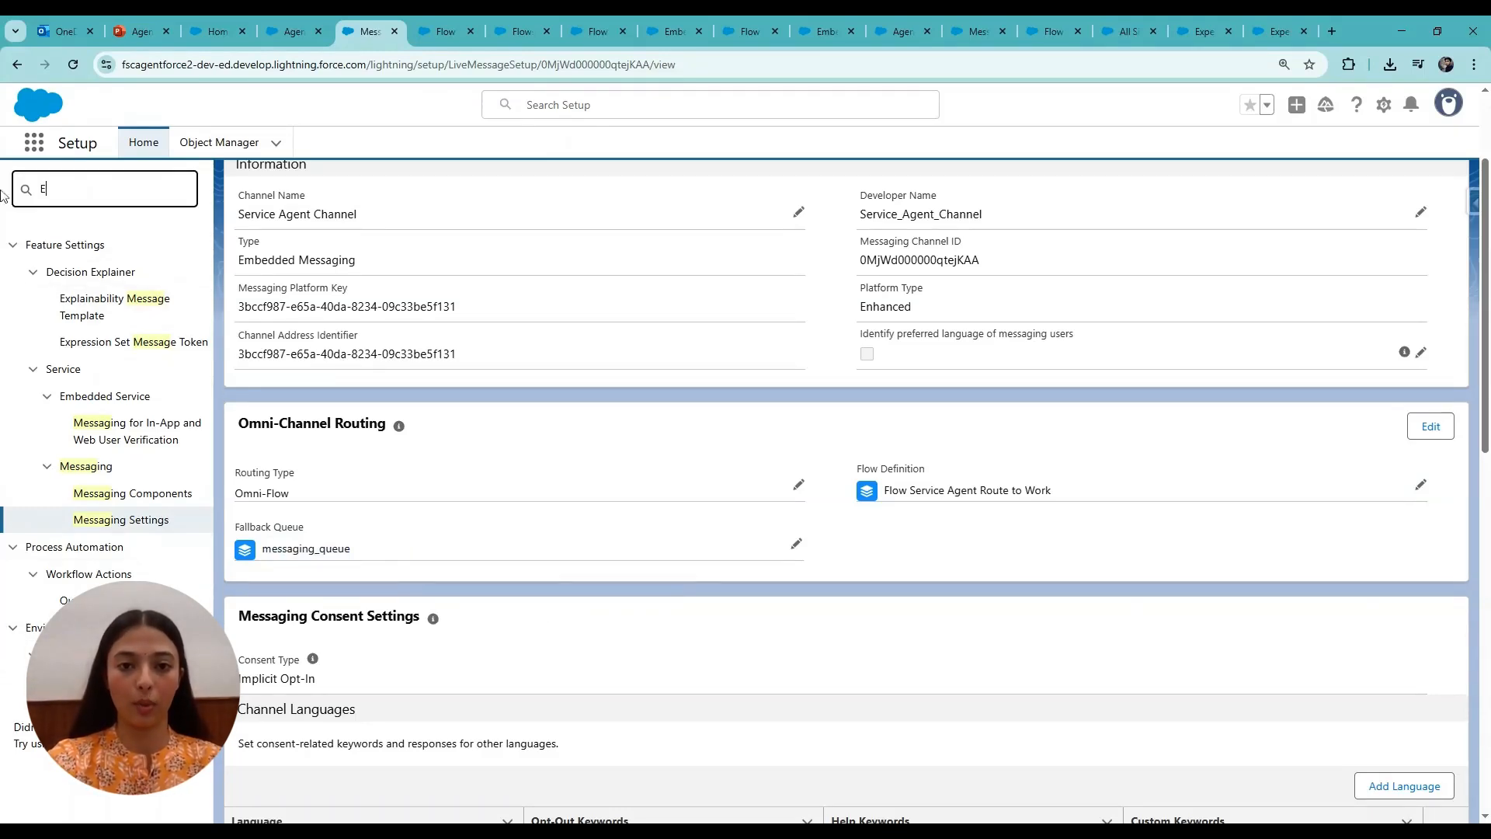
type("mbedd")
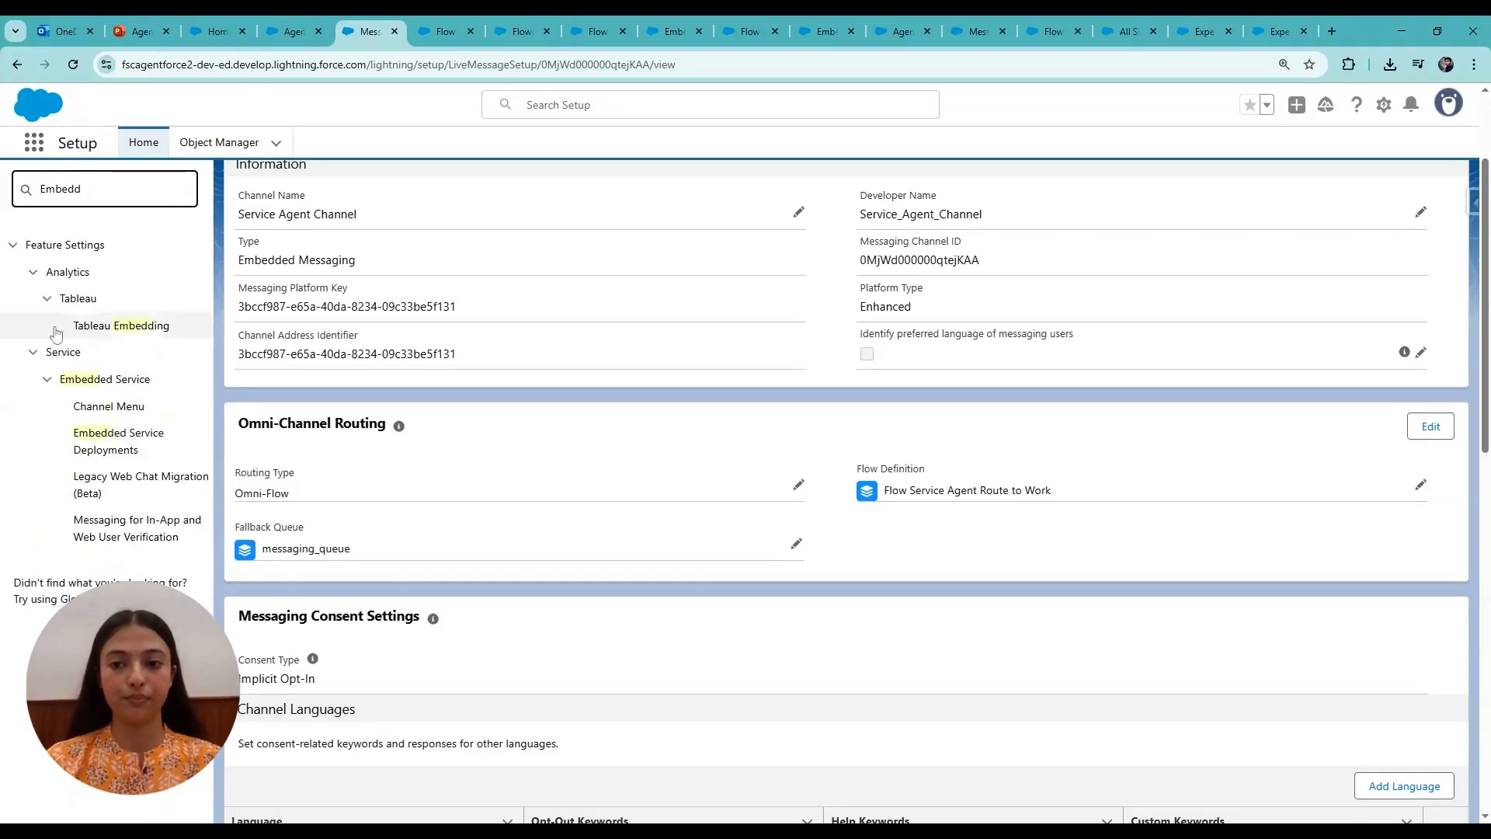
left_click(133, 443)
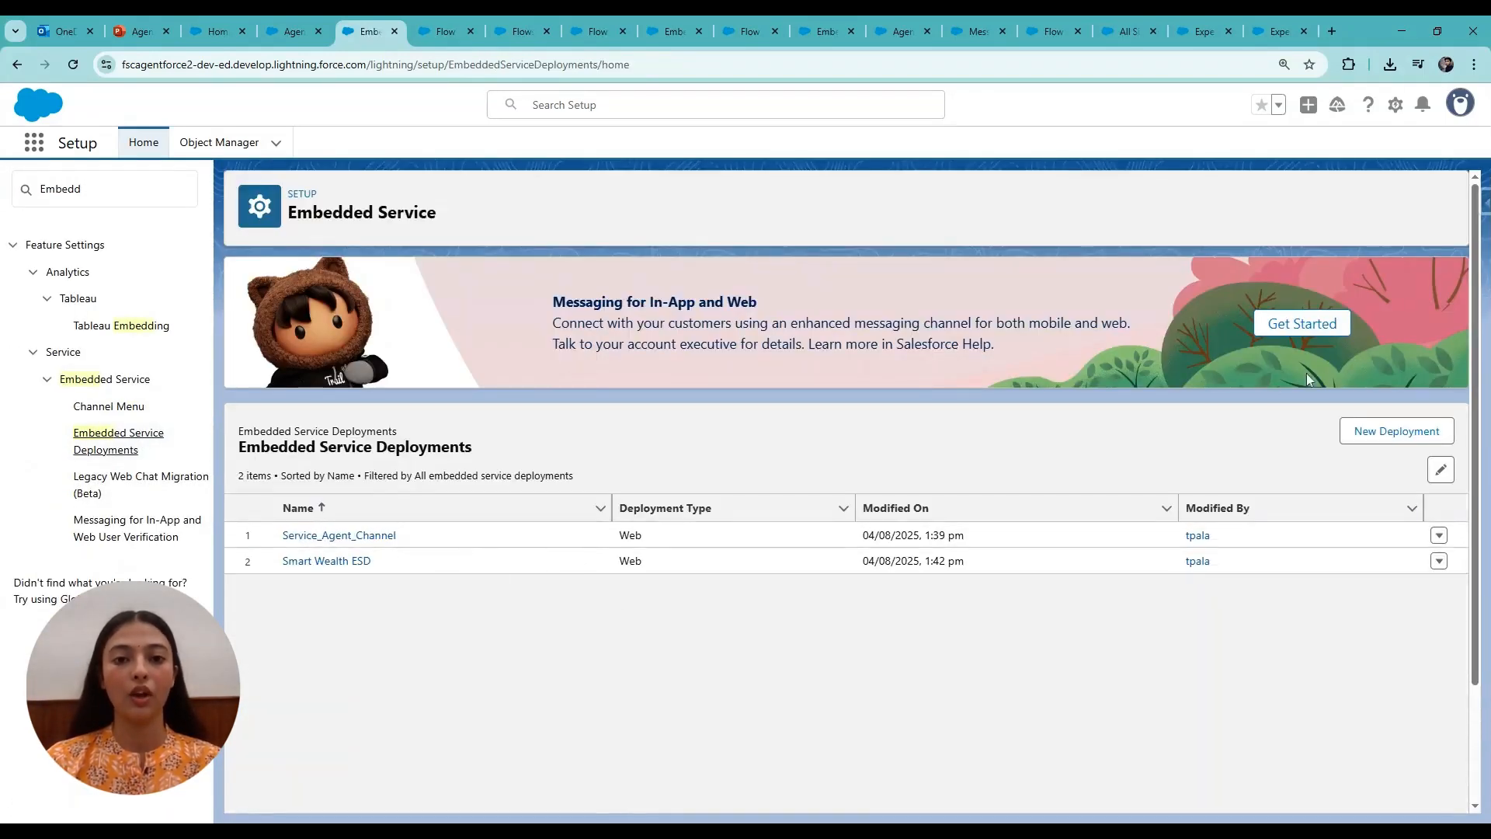
- Start a new Embedded Service deployment for Messaging for In-App and Web, with Web as the client type
left_click(1391, 439)
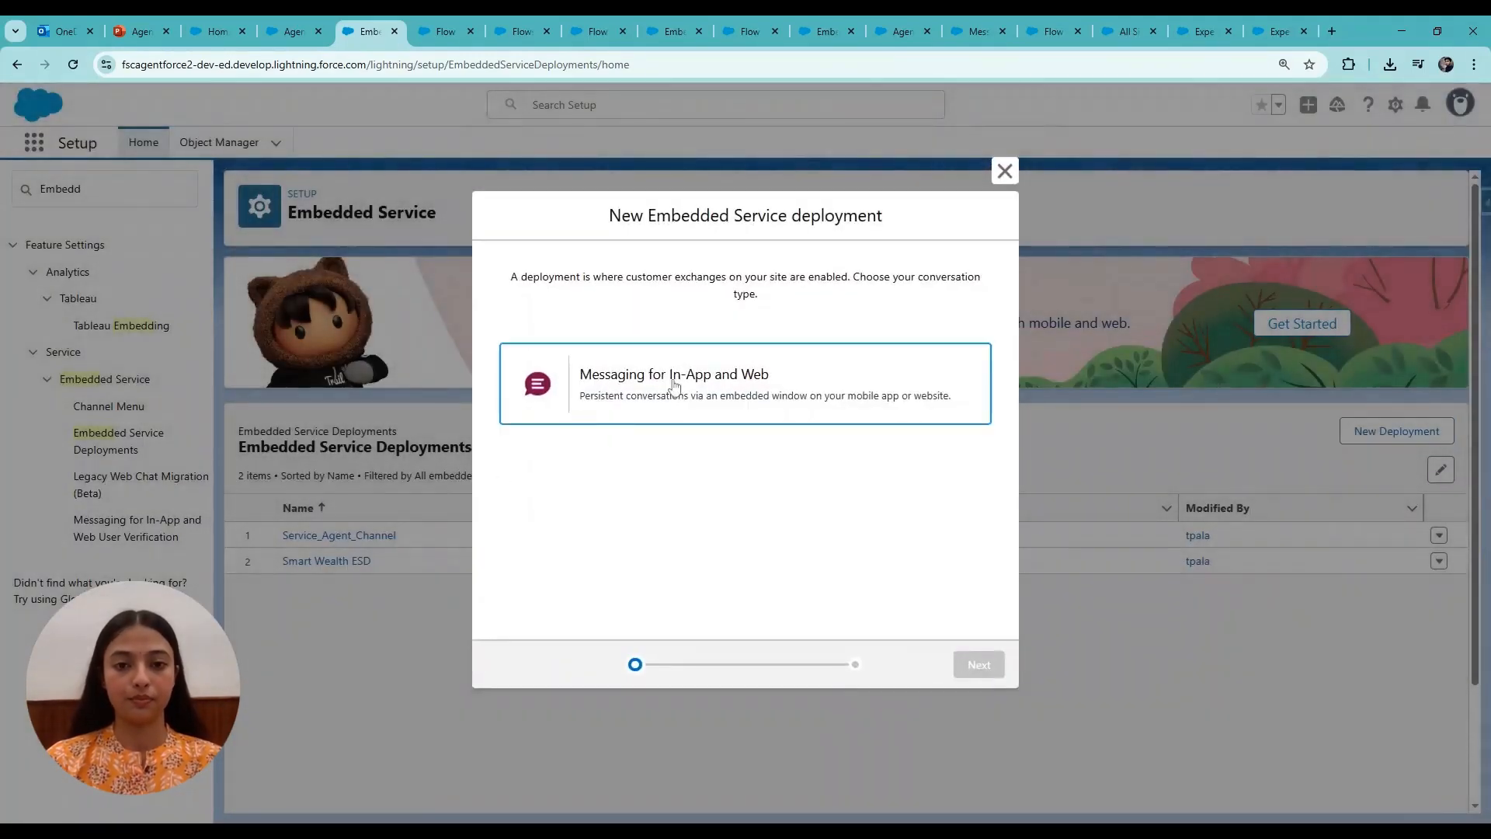
left_click(674, 385)
left_click(984, 669)
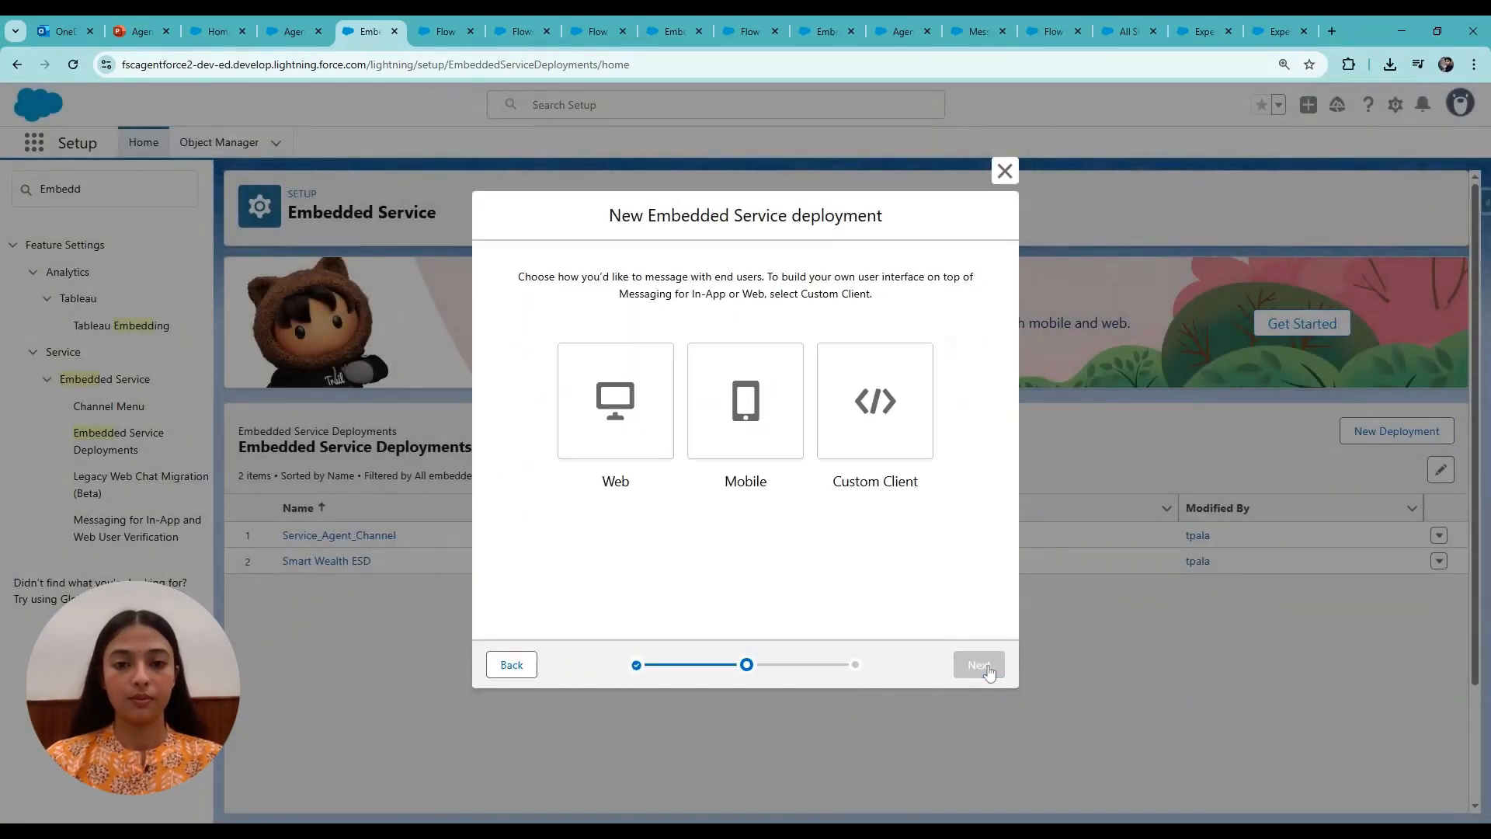
left_click(644, 437)
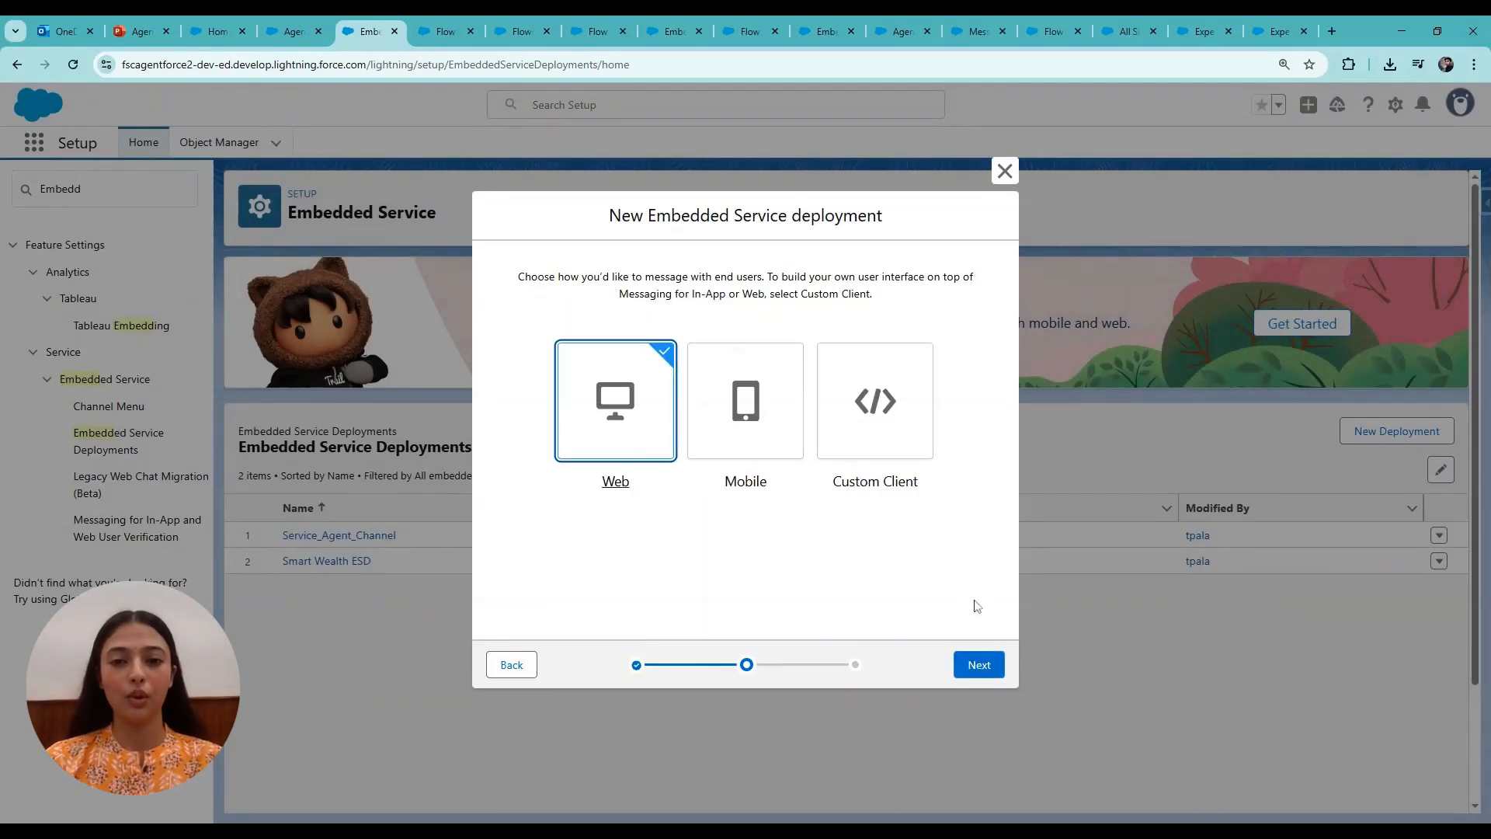
left_click(992, 671)
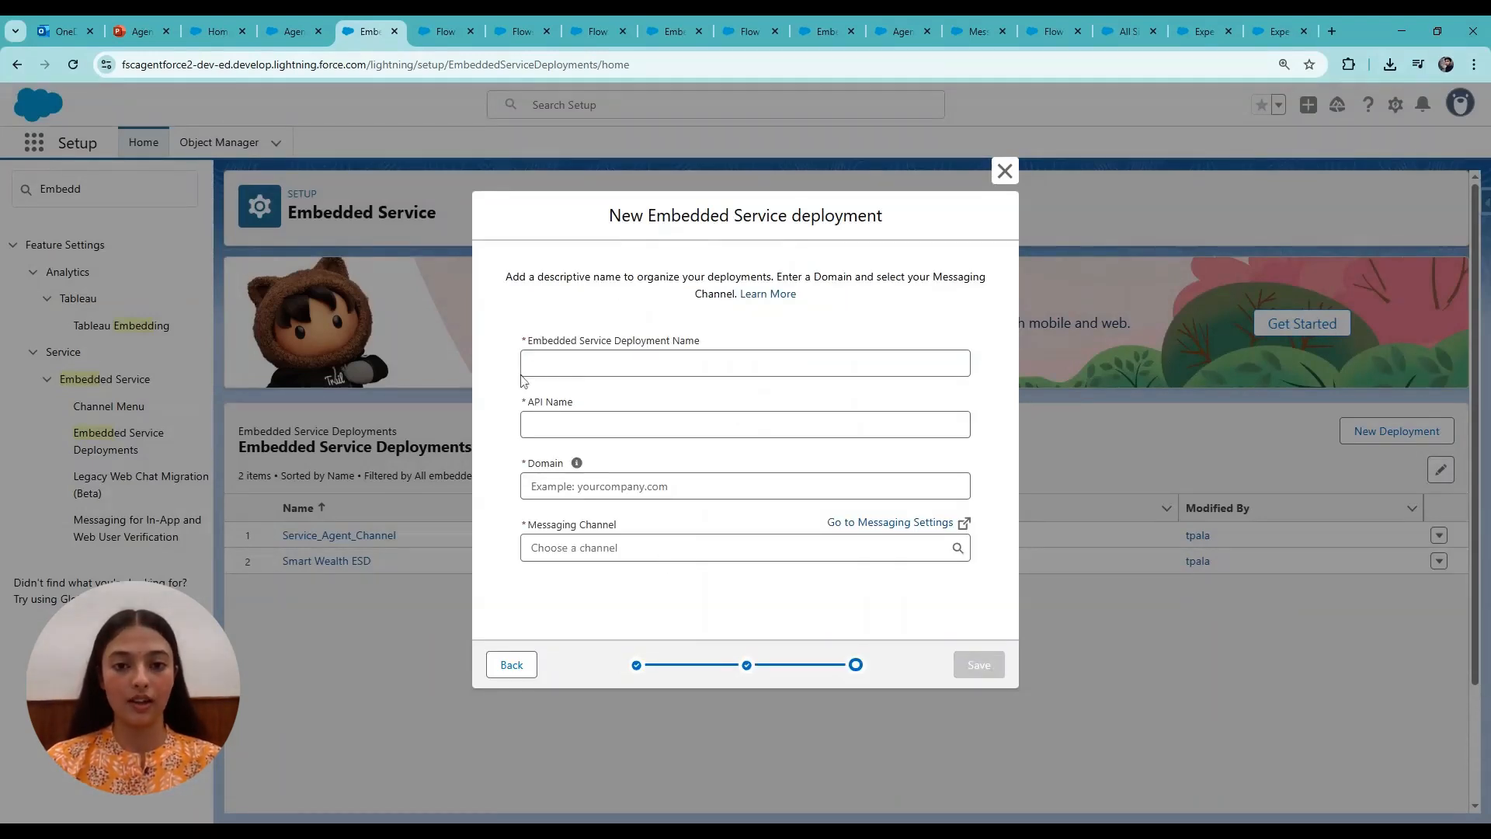
- Check the new deployment's name and domain fields, and open the All Sites list in a separate Setup tab to look up the site URLs
left_click(524, 367)
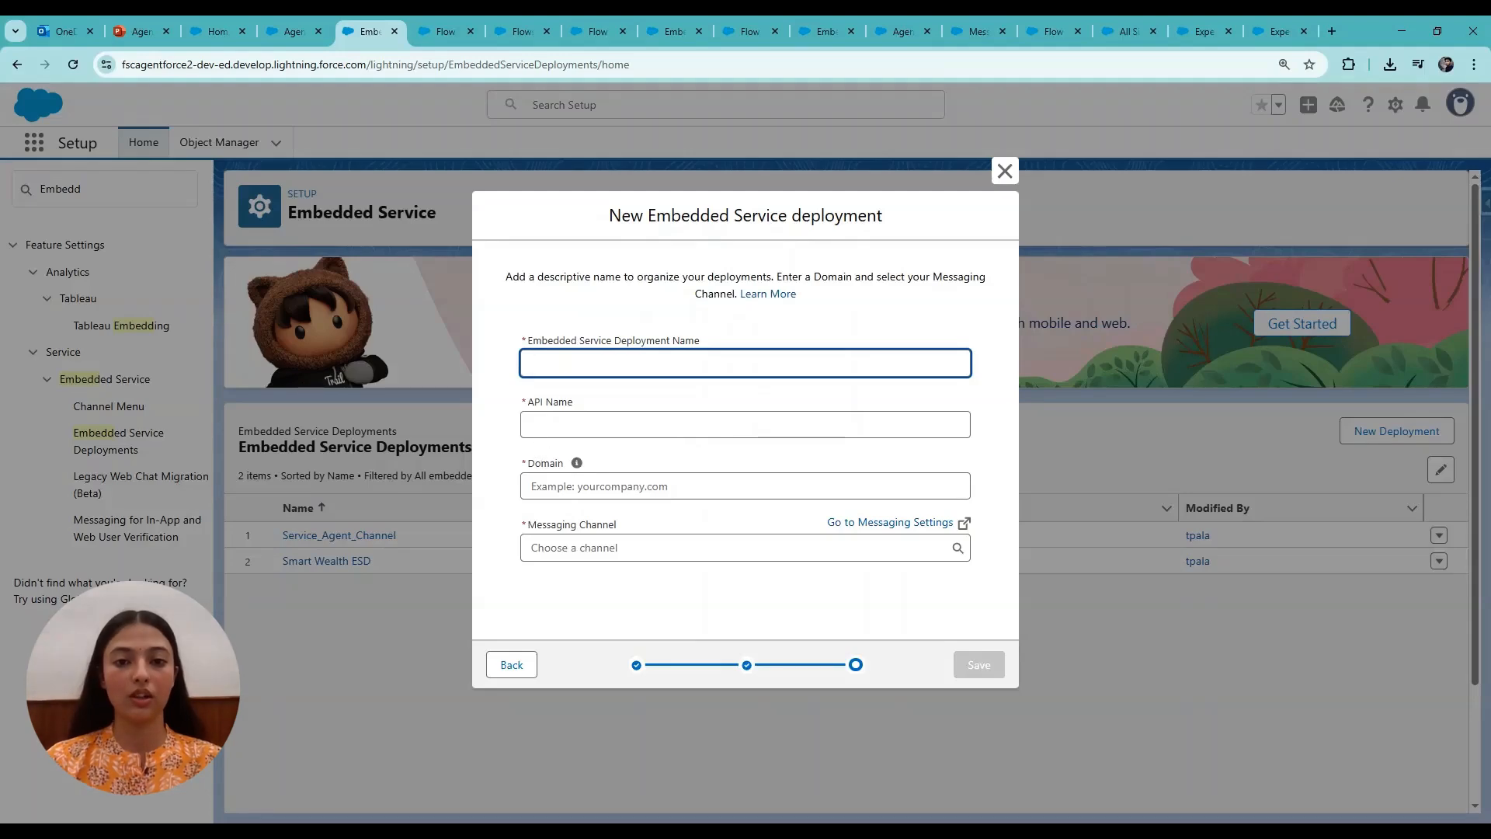
left_click(570, 494)
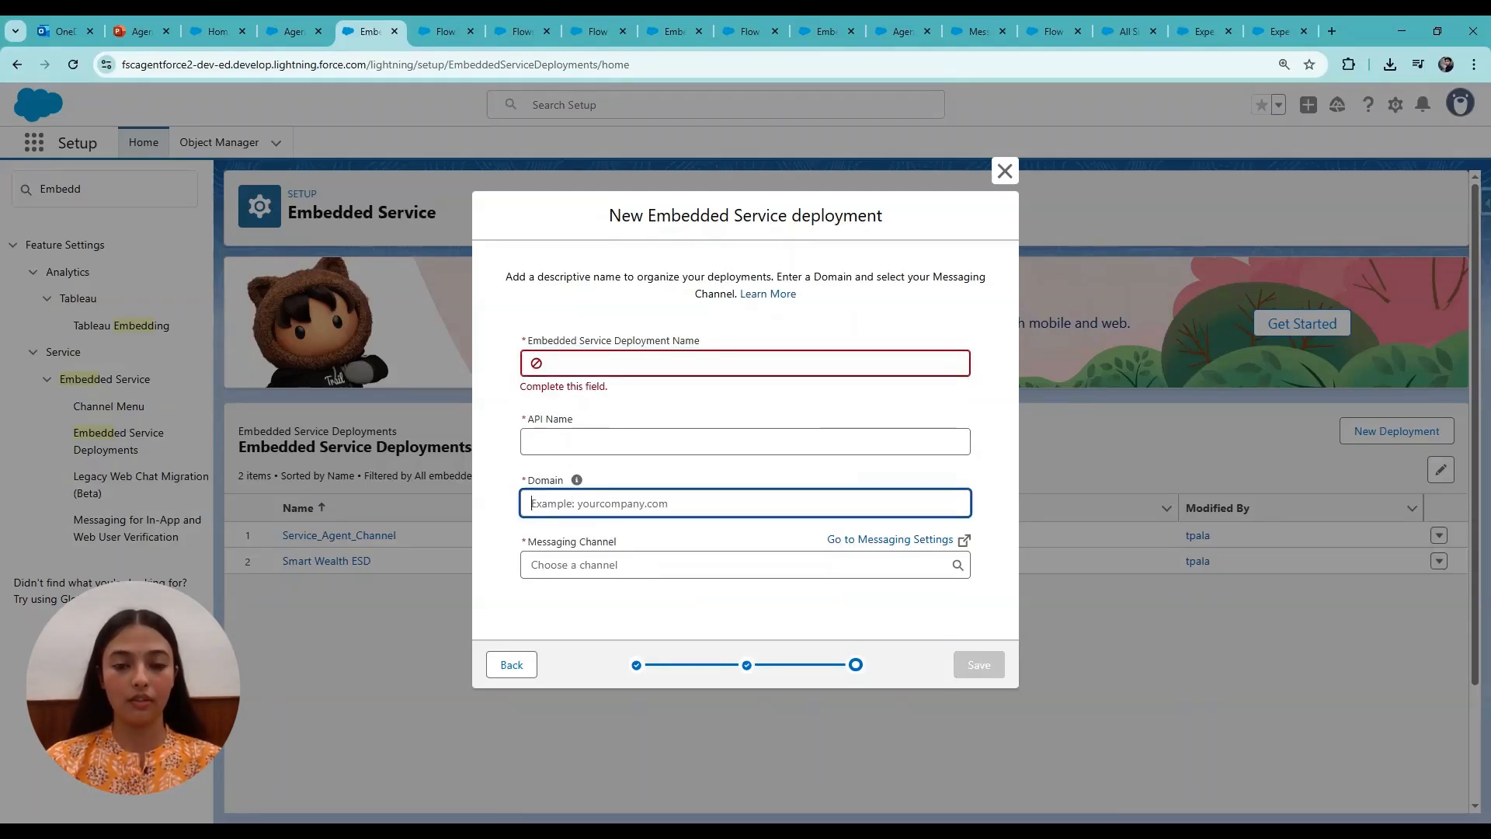
left_click(295, 31)
left_click(598, 31)
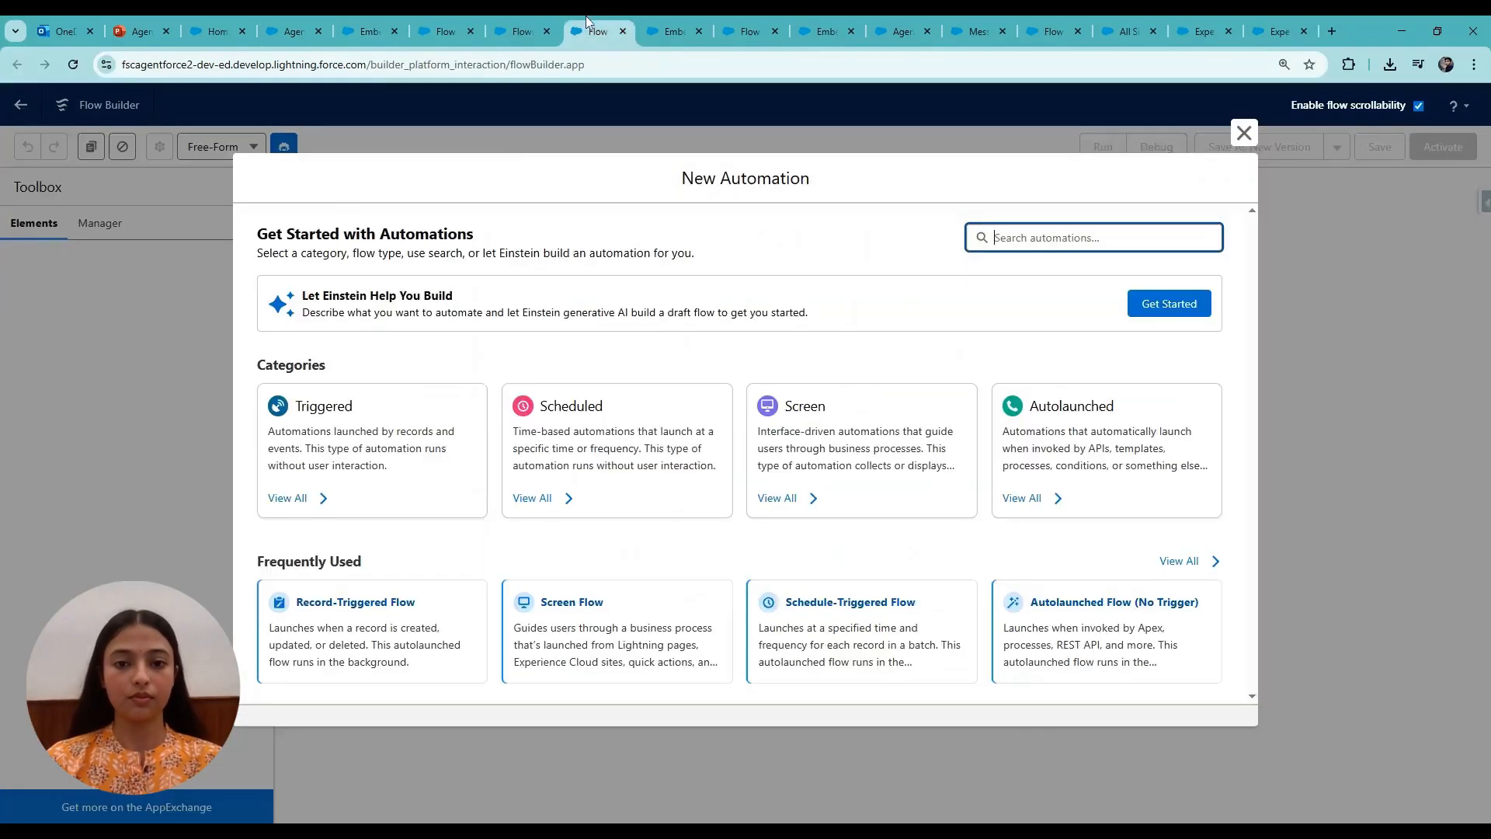
left_click(655, 23)
left_click(218, 31)
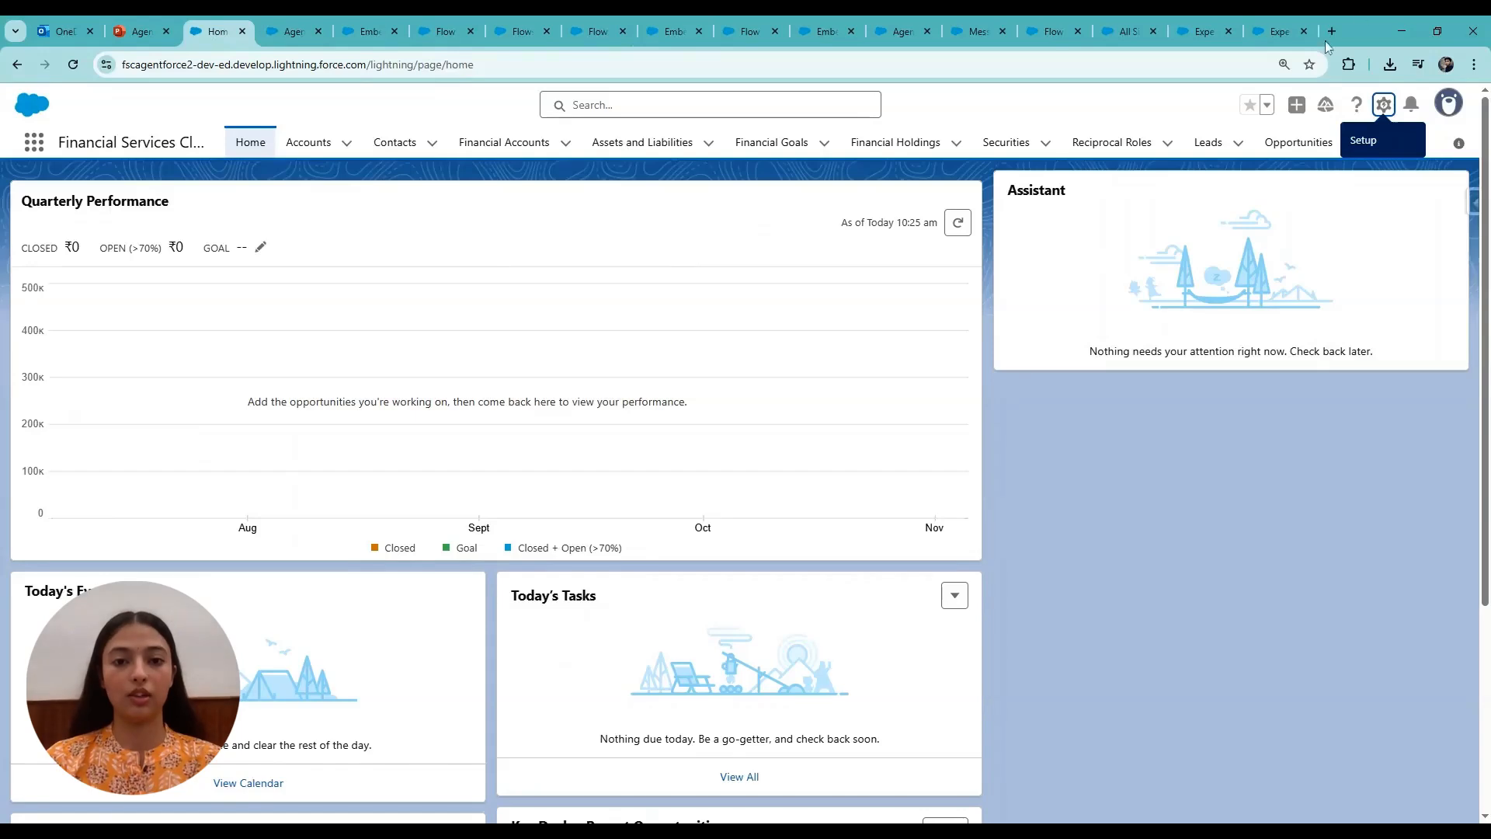
left_click(1386, 105)
left_click(1328, 177)
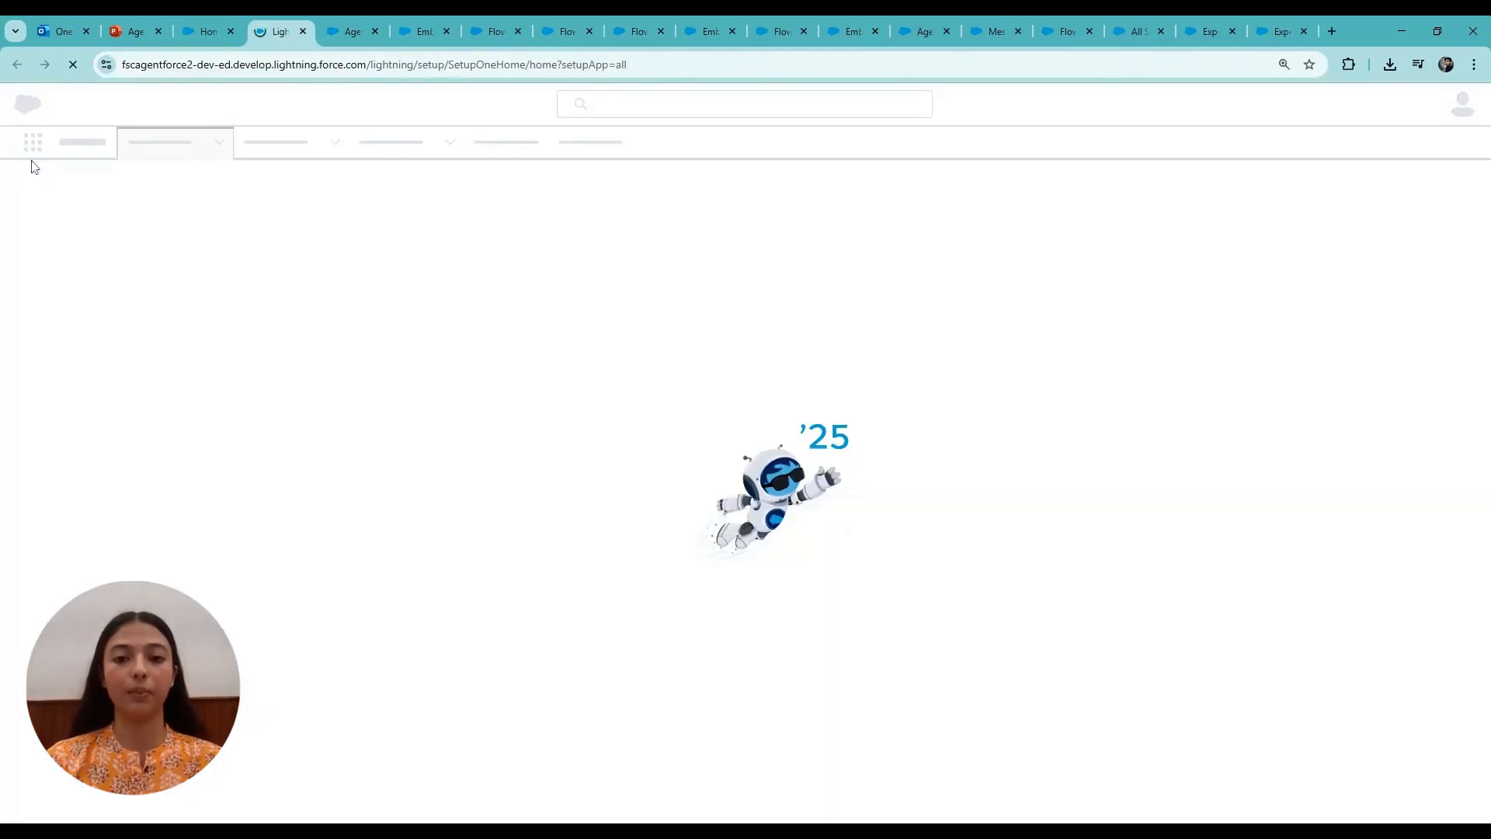
type("All S")
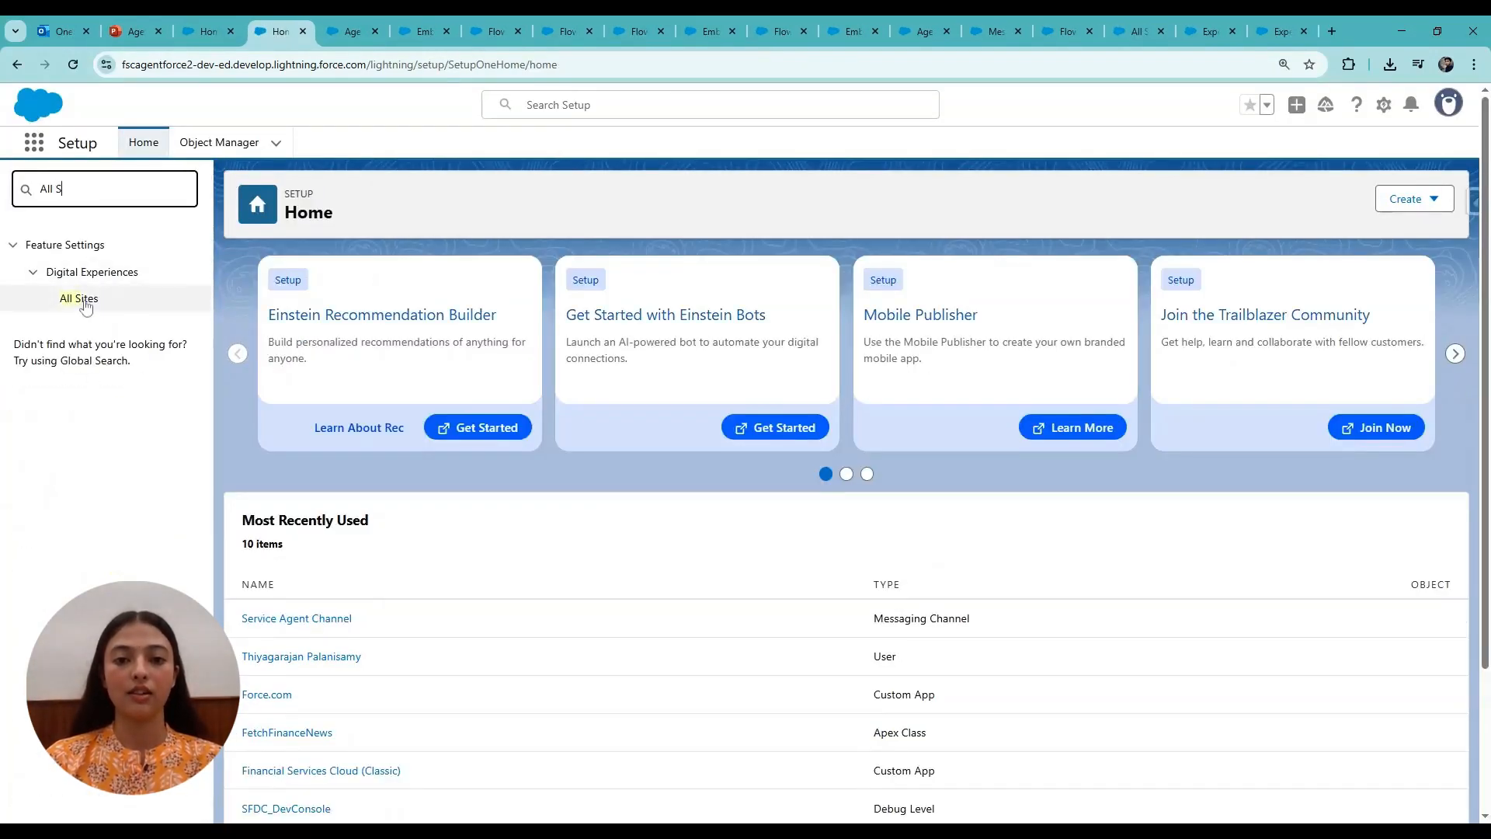
left_click(84, 303)
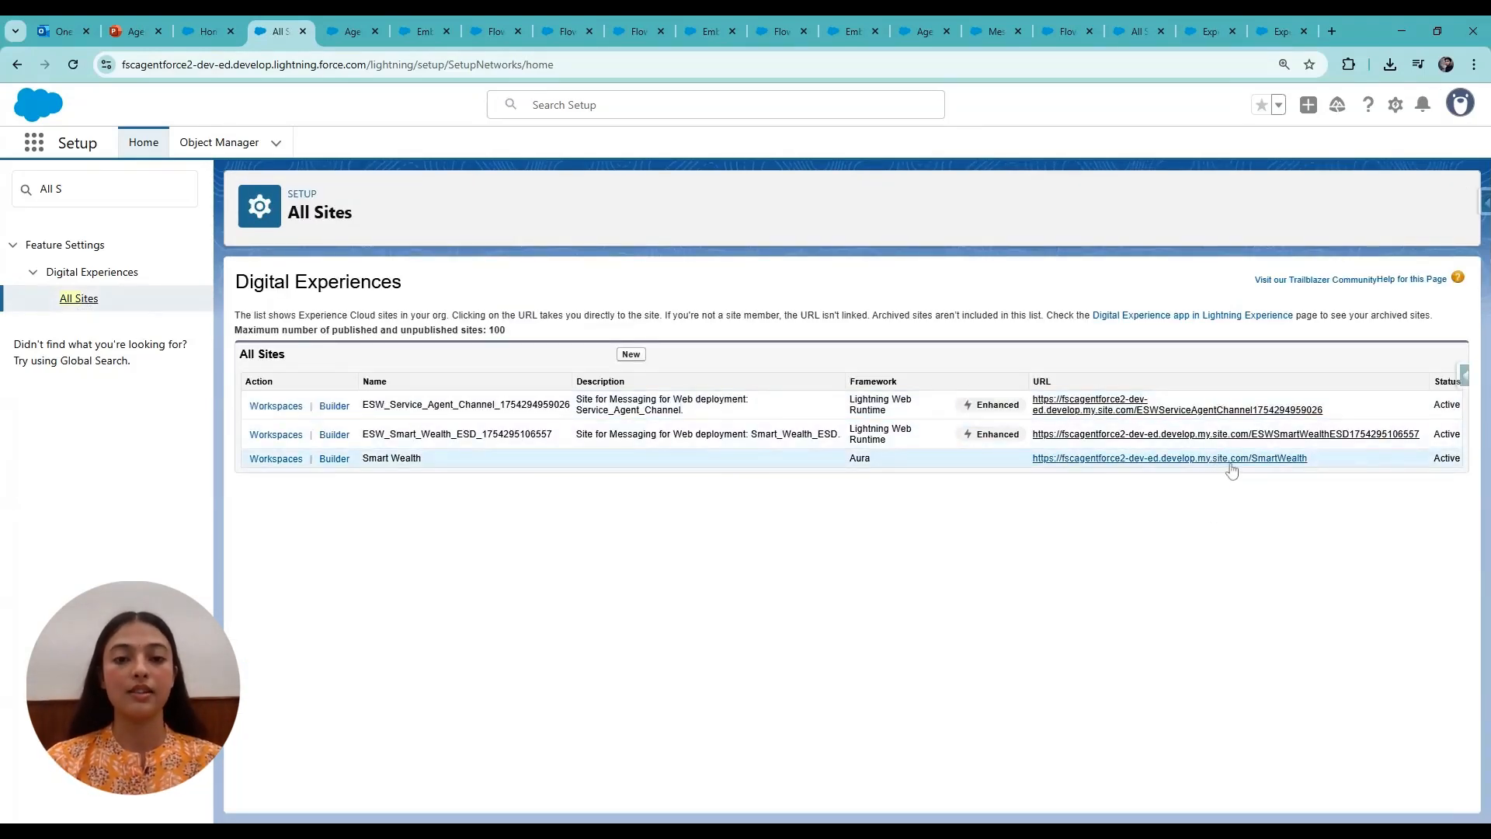
left_click(496, 29)
left_click(570, 22)
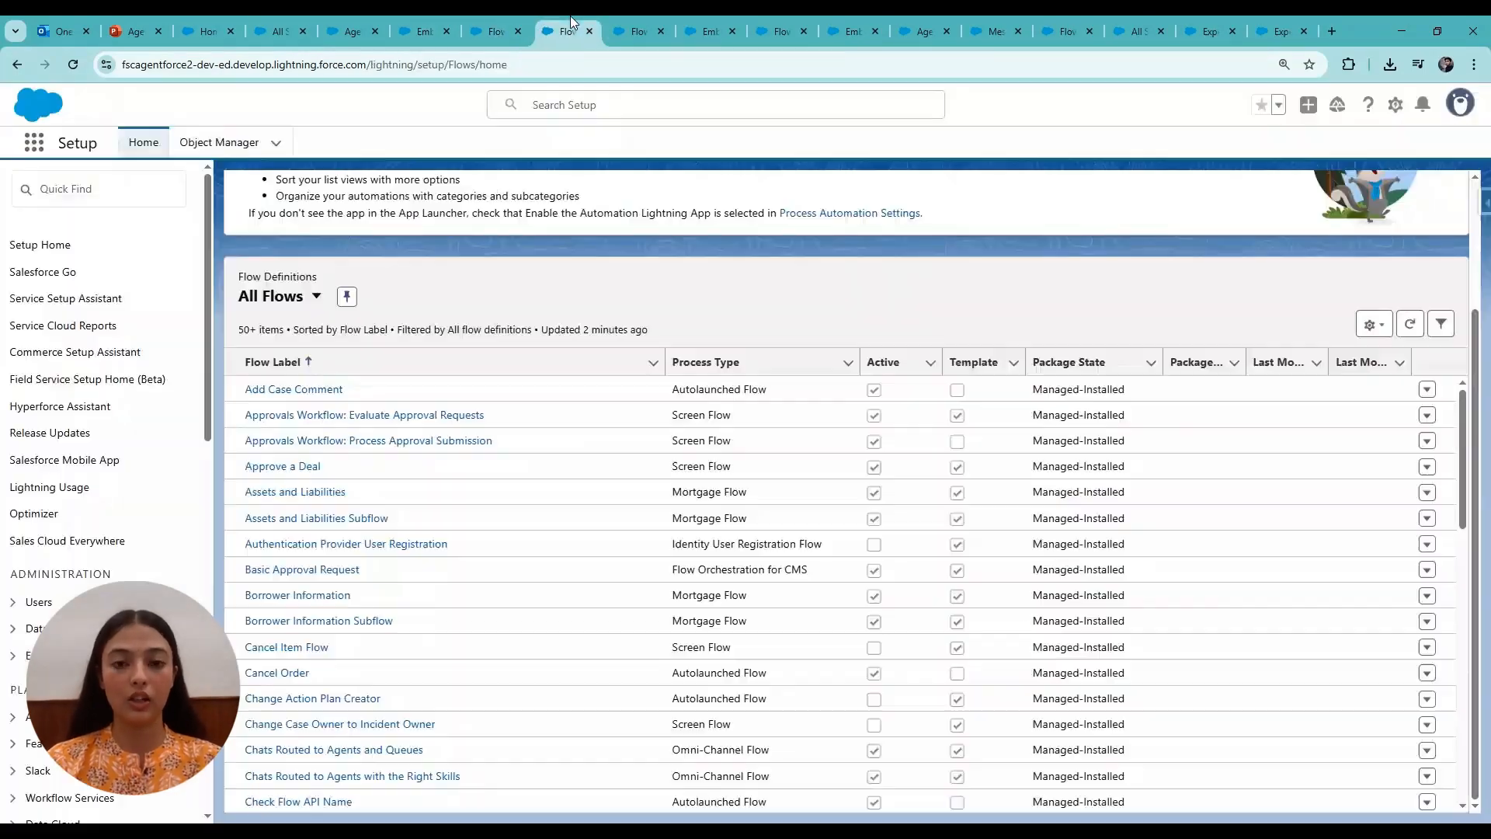
left_click(654, 22)
left_click(498, 21)
left_click(412, 23)
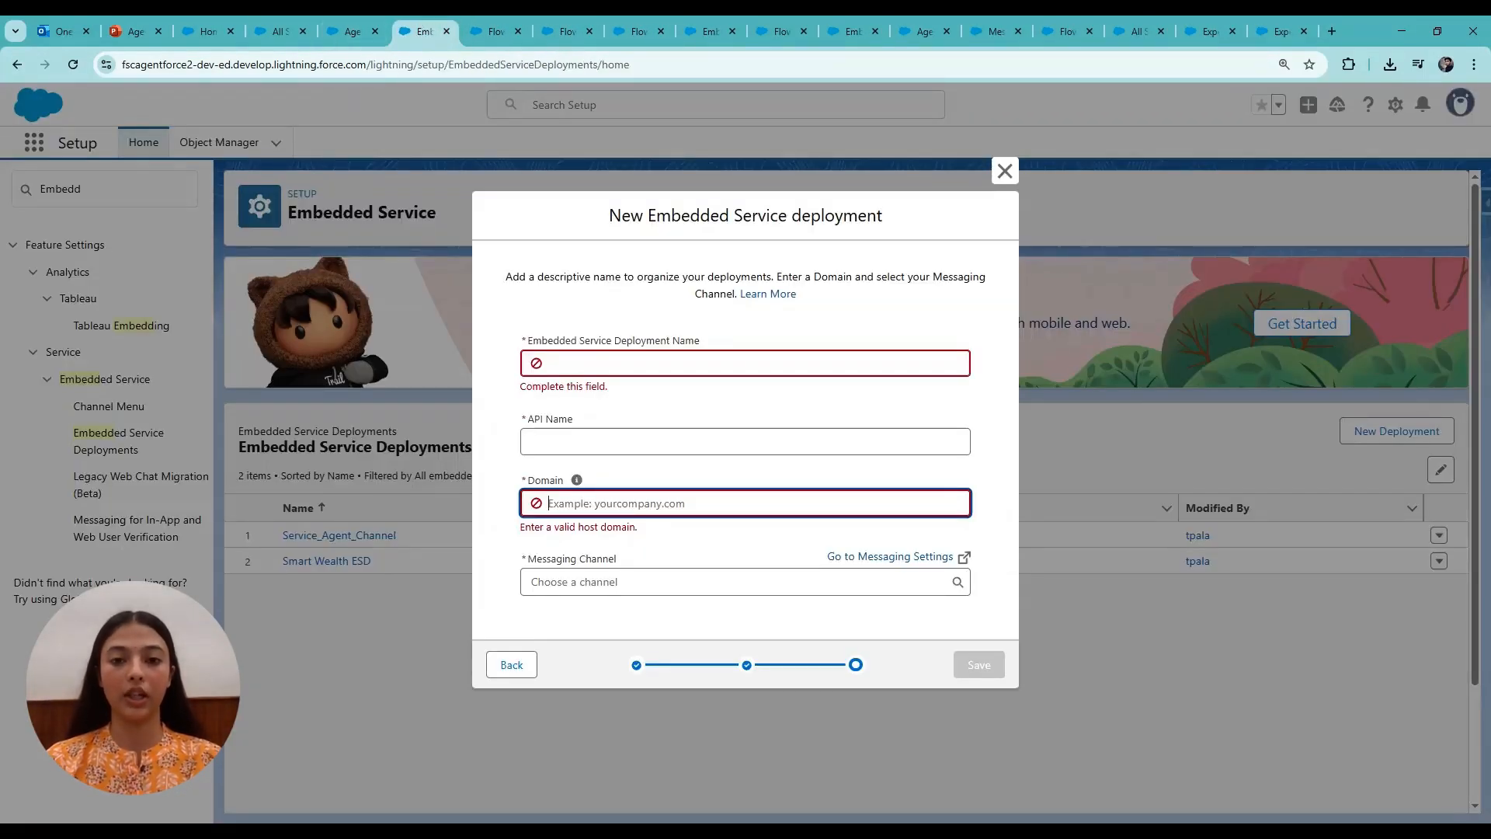
type("https://*.my.site.com")
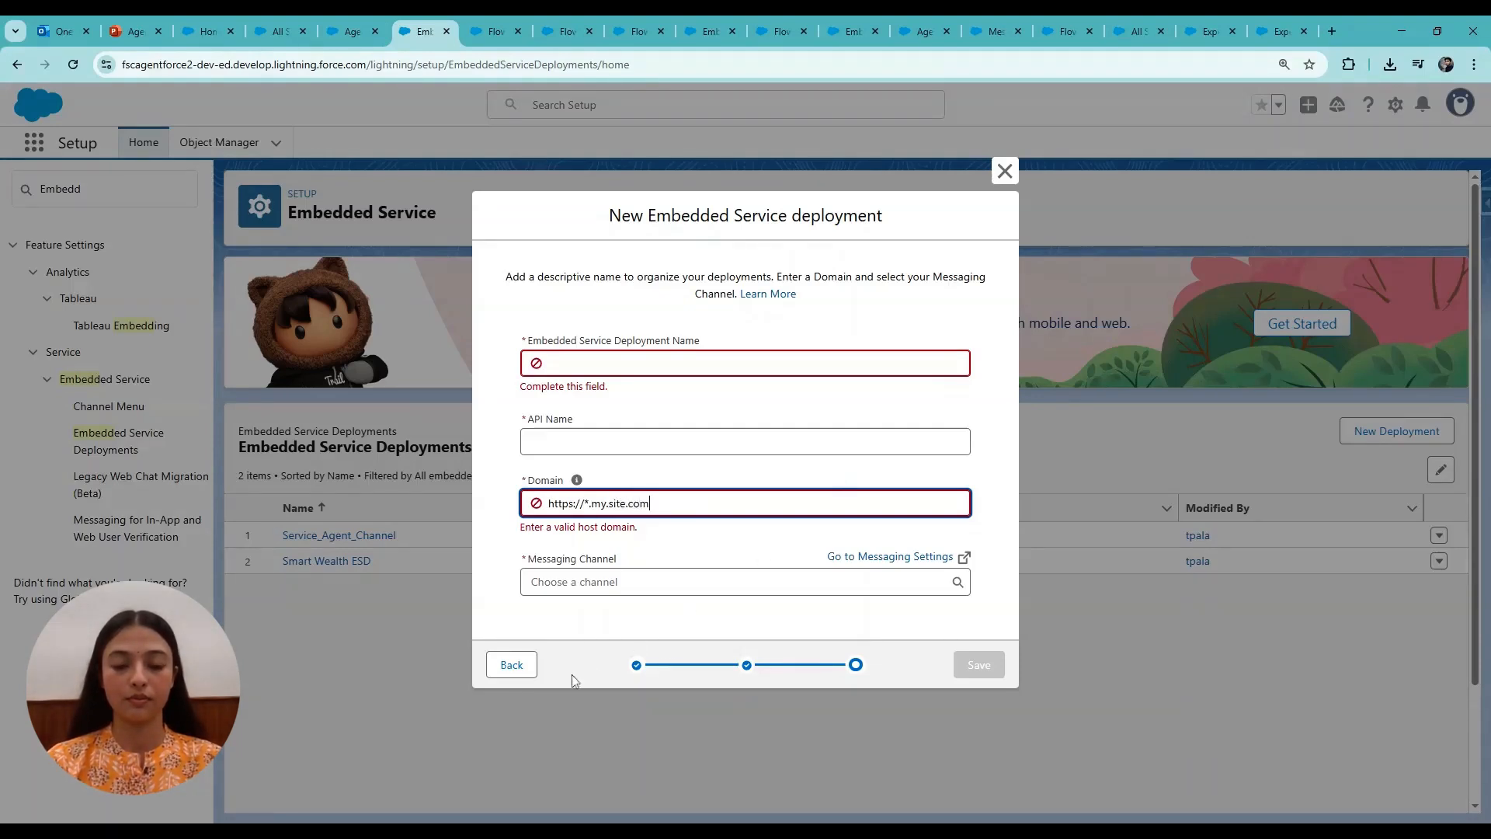
left_click(745, 581)
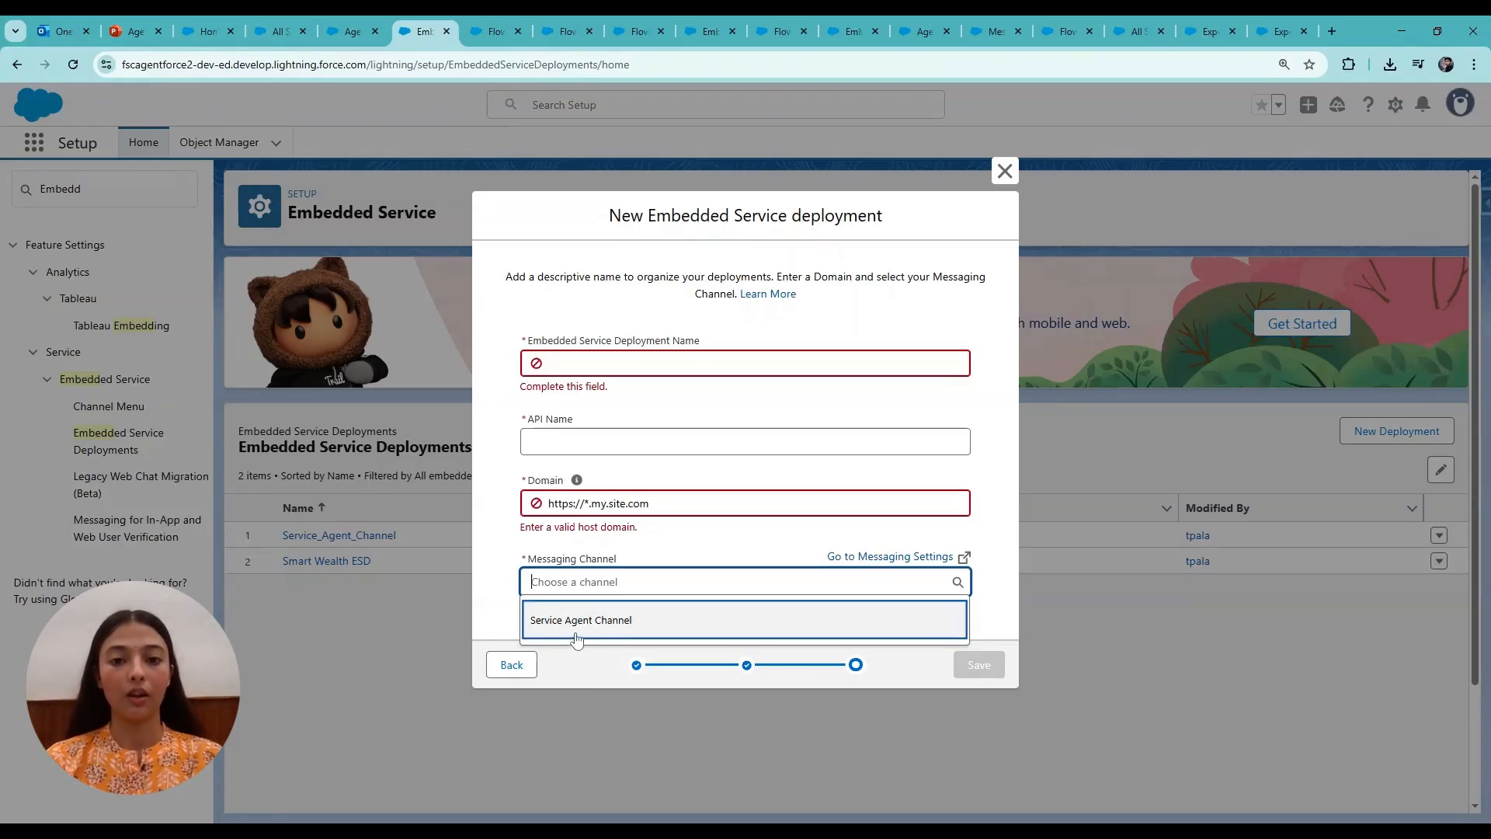
left_click(1006, 171)
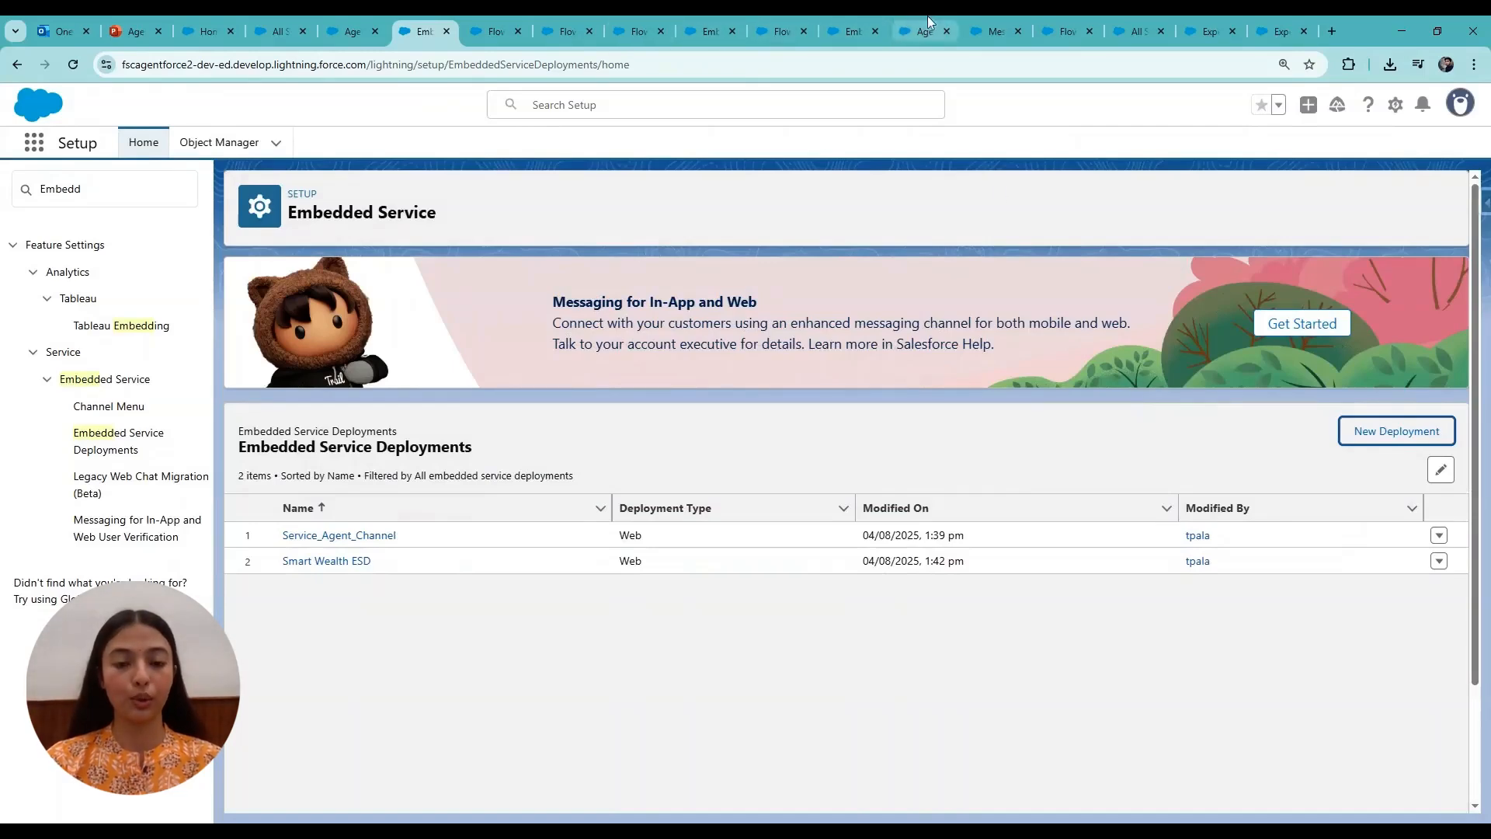
- Switch to the site's Public Page in Experience Builder and place an Embedded Messaging component above the login message
left_click(996, 23)
left_click(1082, 24)
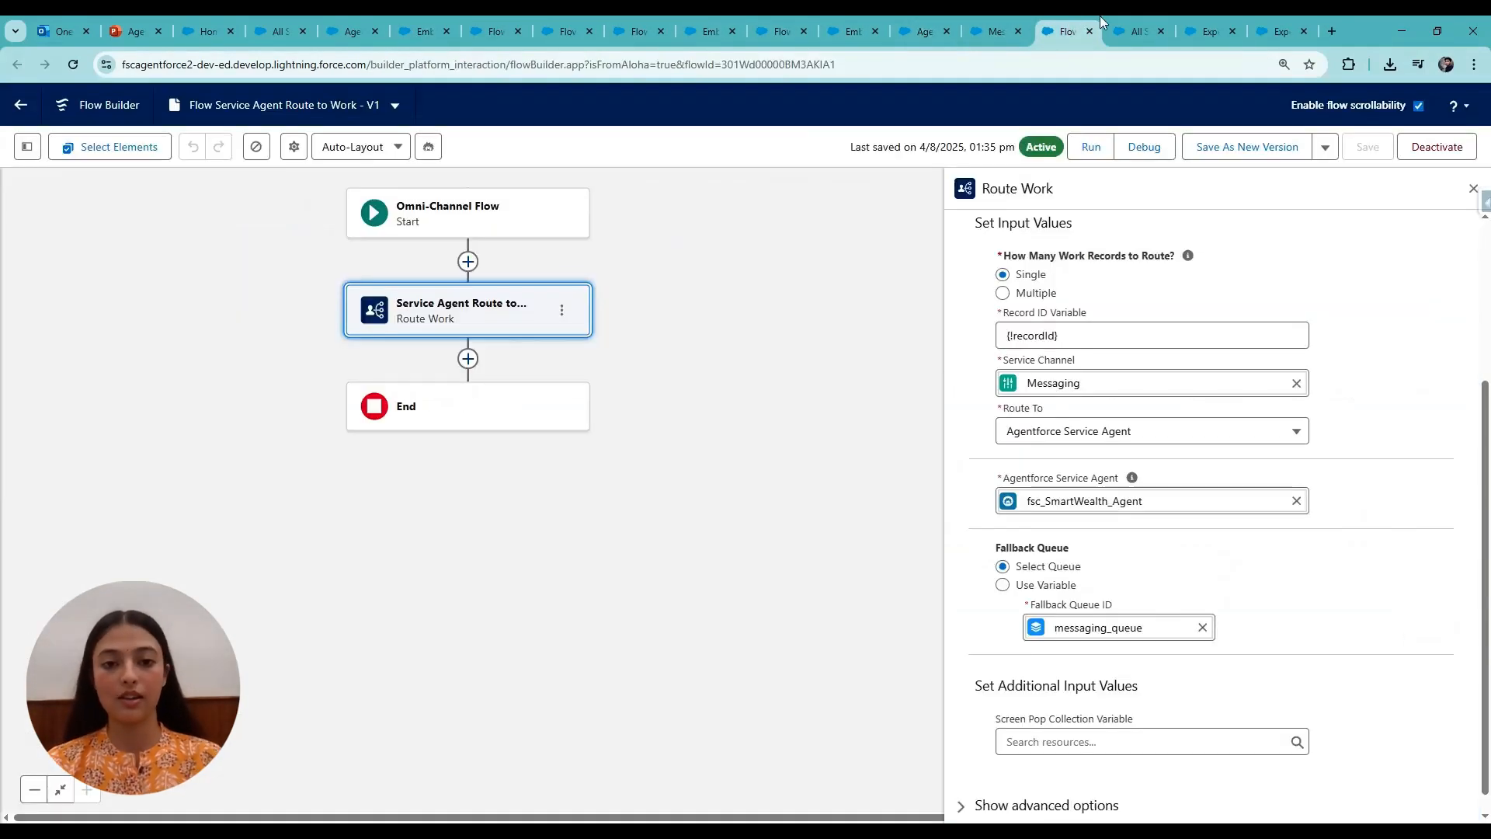
left_click(1138, 23)
left_click(1208, 24)
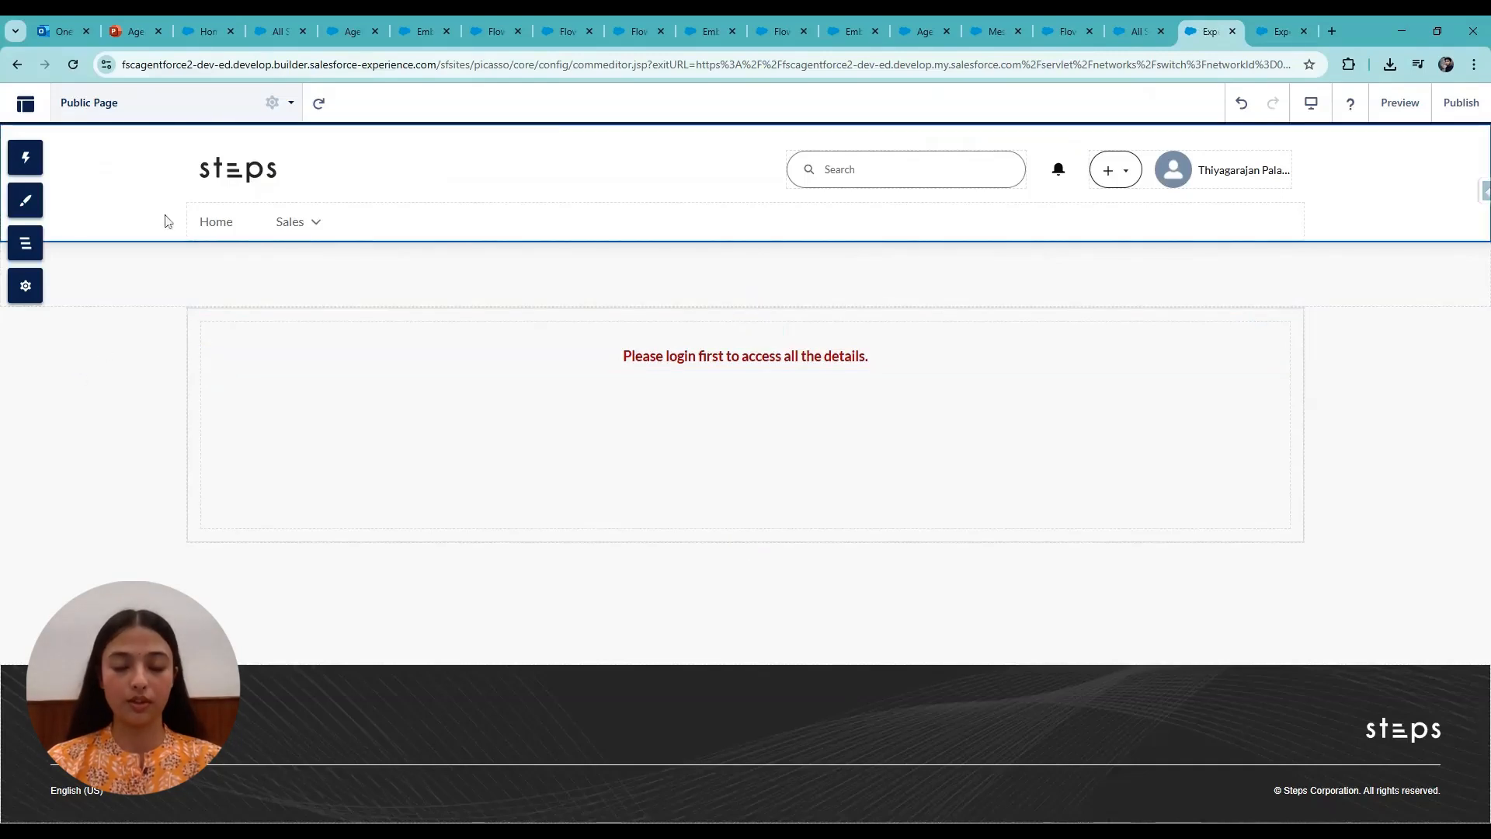
left_click(26, 157)
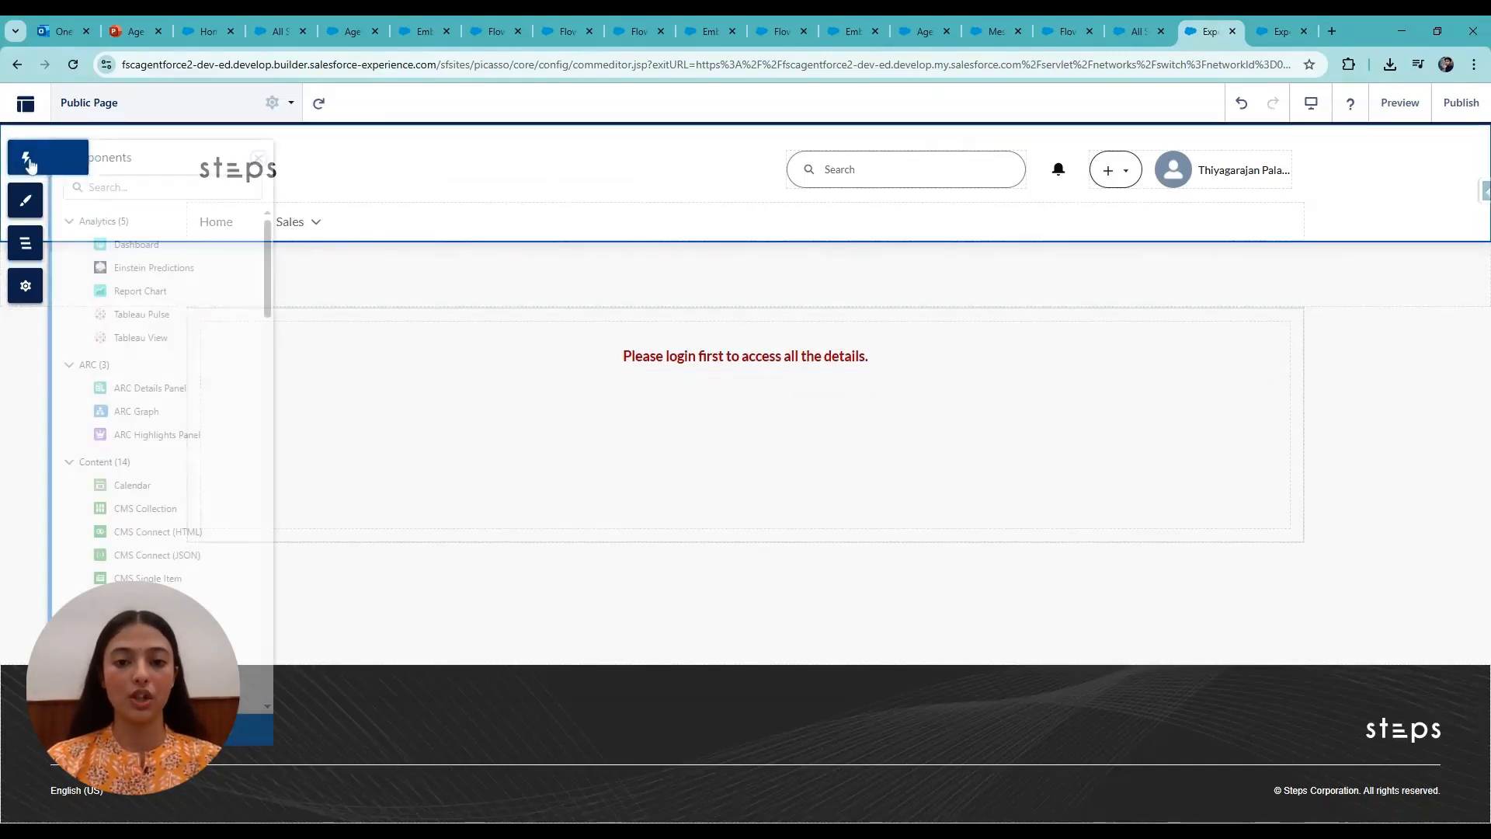
left_click(137, 193)
type("EMb")
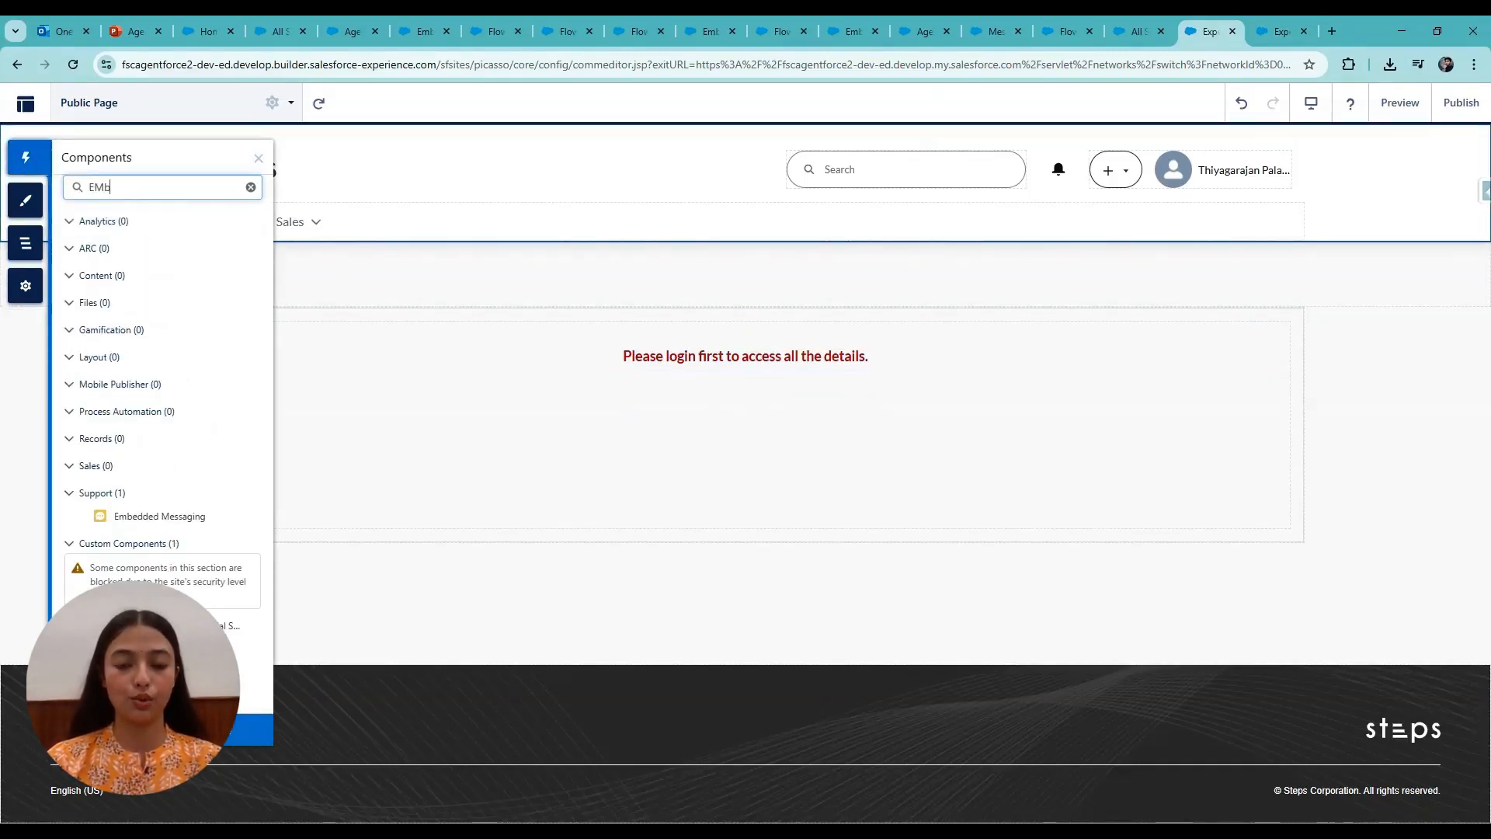
key("BackSpace")
key("BackSpace")
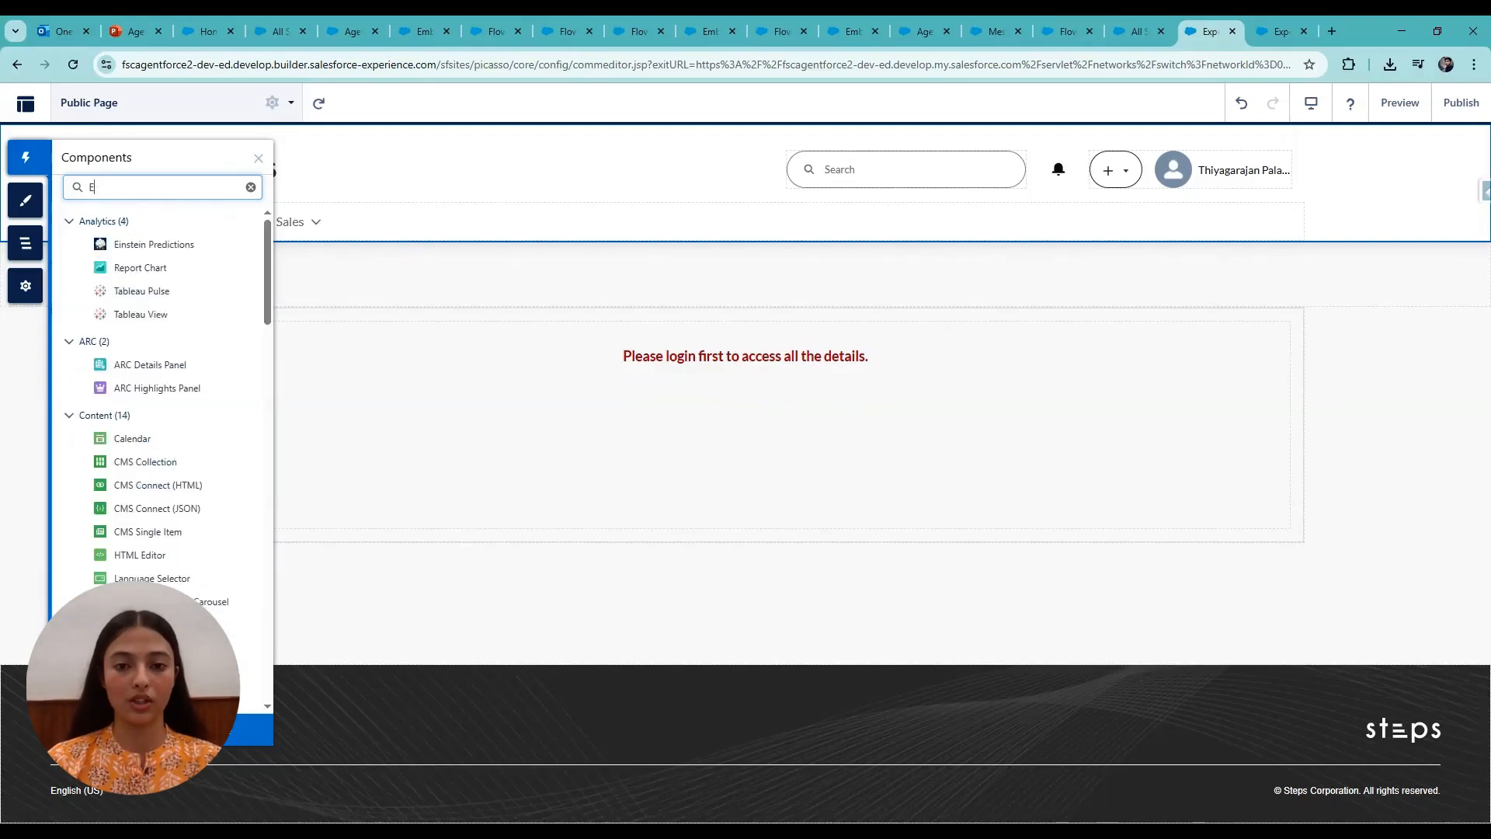
type("mb")
left_click(416, 404)
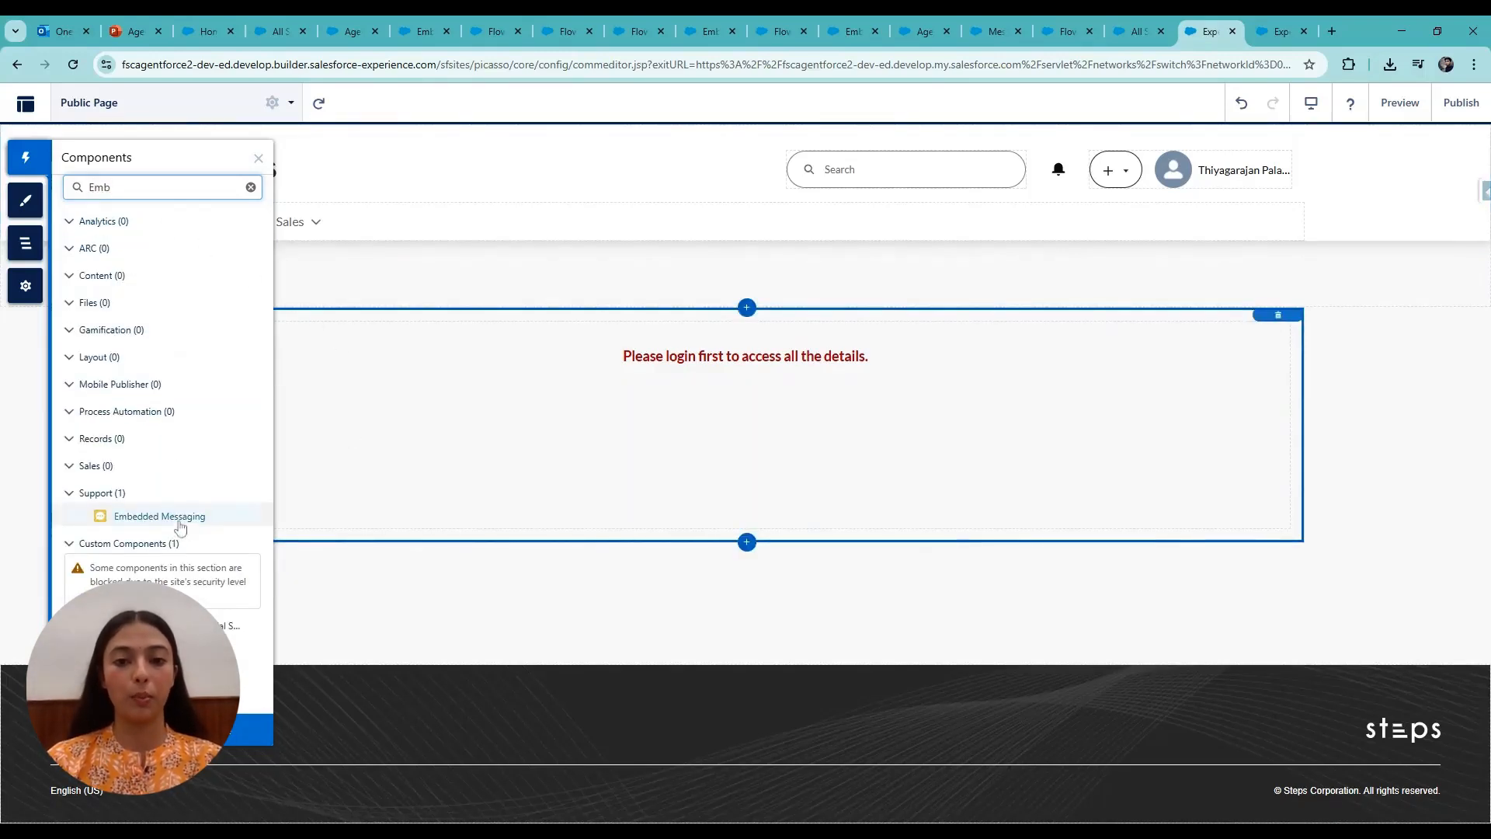
left_click_drag(177, 519, 1057, 343)
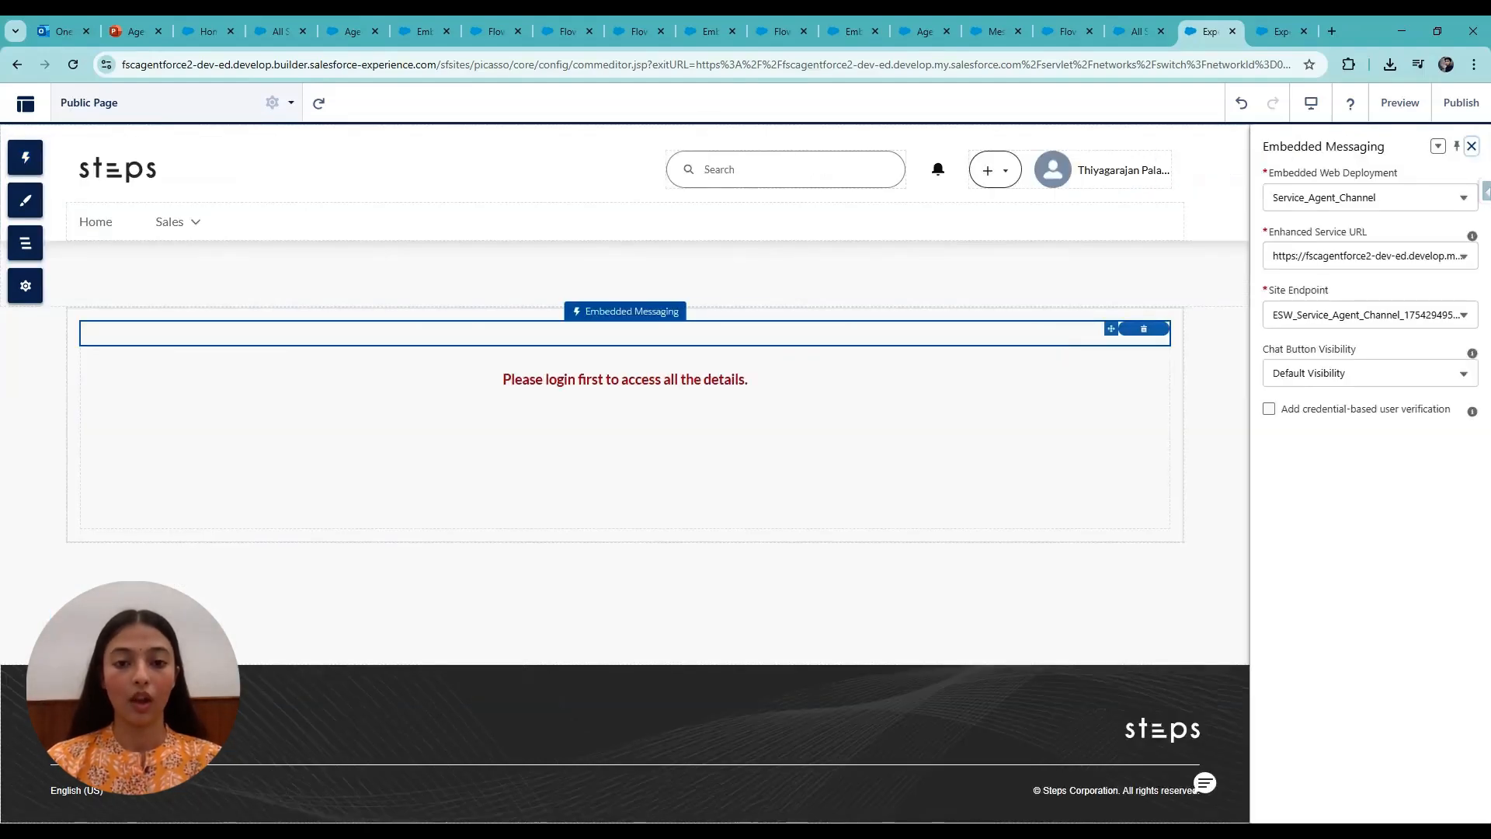
- Publish the site's changes from Experience Builder and dismiss the publishing dialog
left_click(1460, 104)
left_click(963, 627)
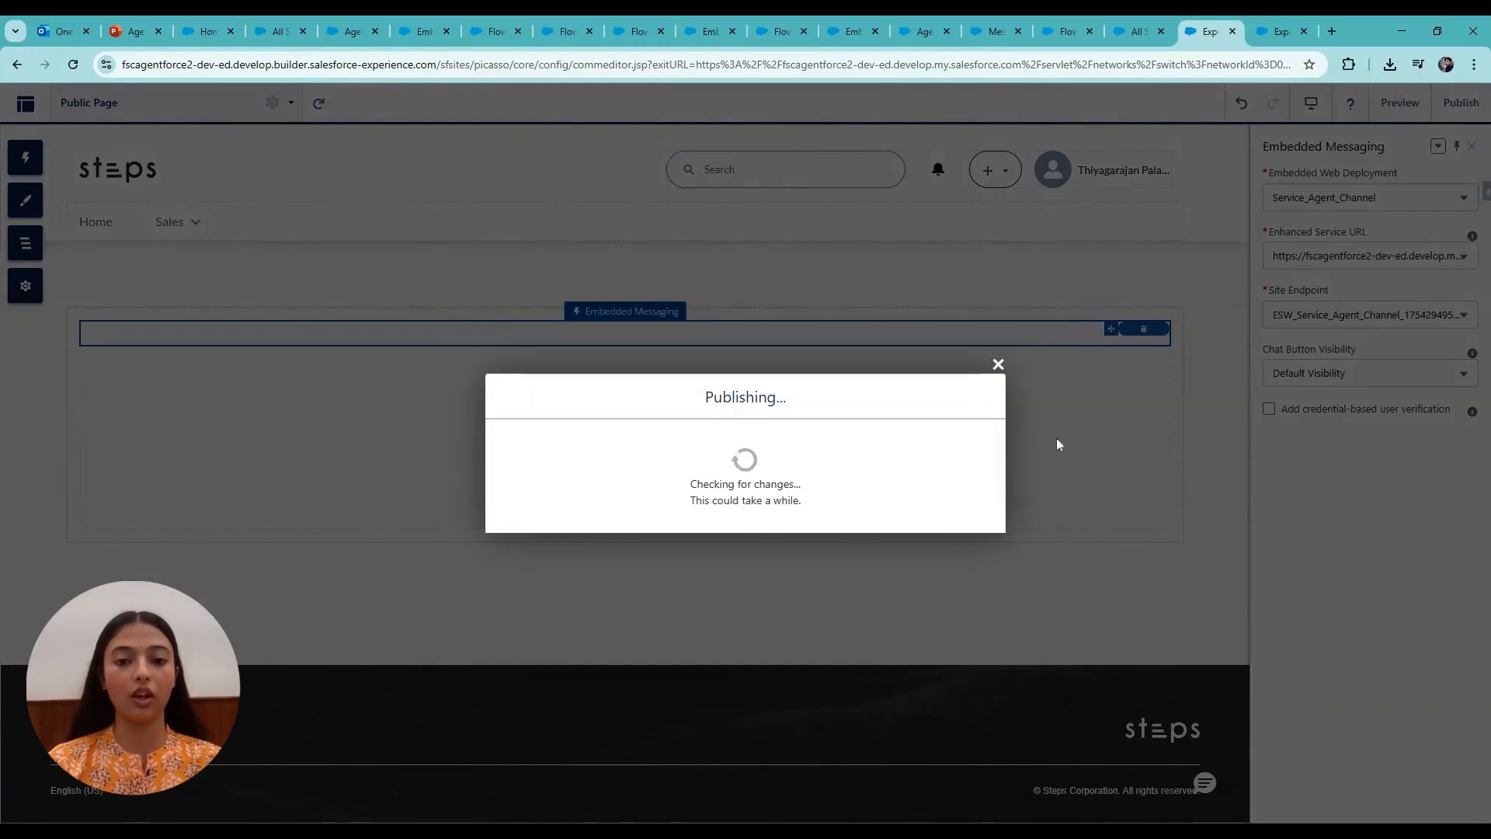
left_click(971, 537)
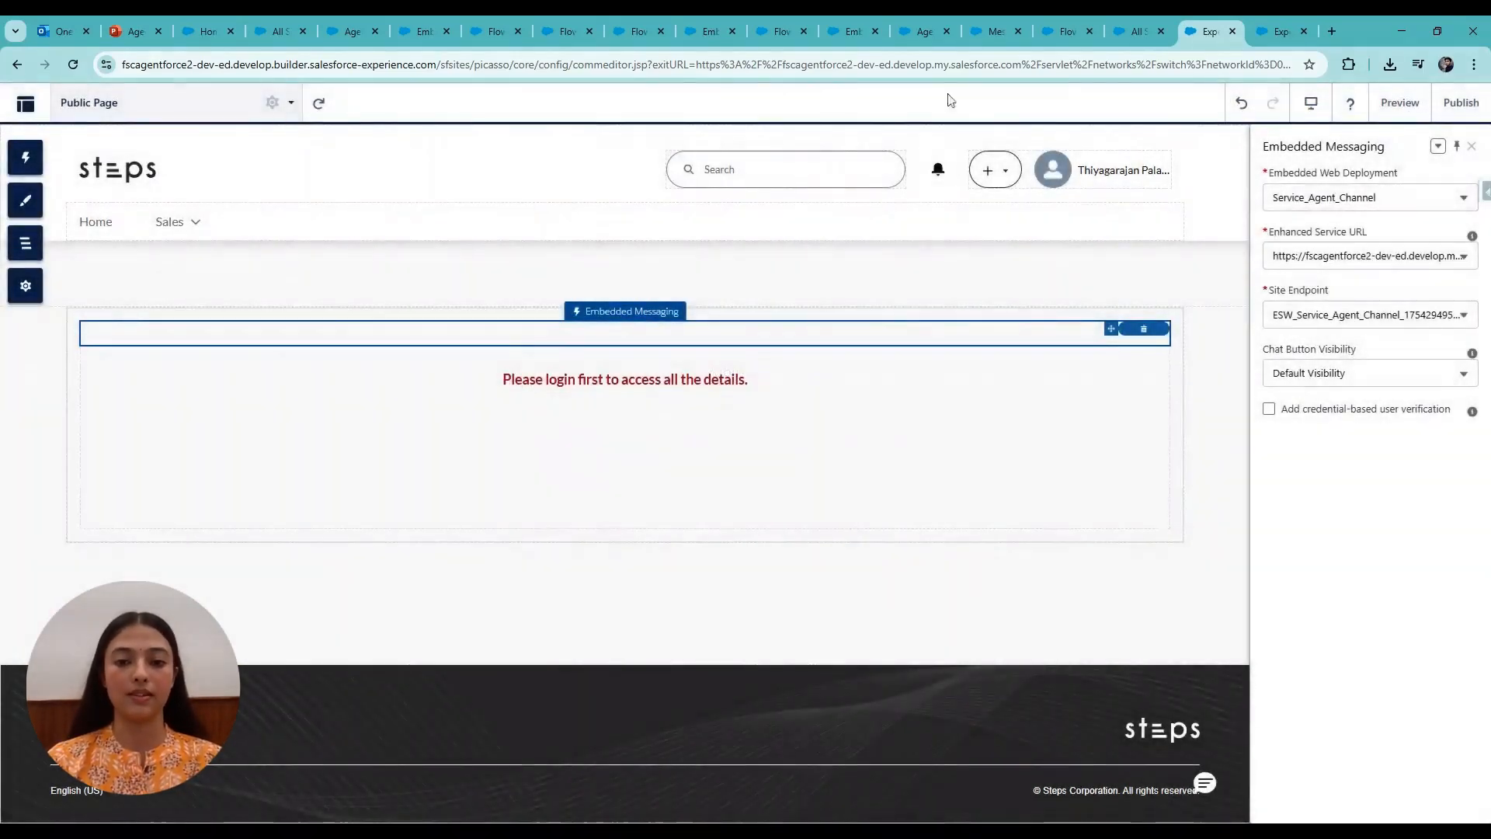
- Open the Smart Wealth site from the All Sites list in a new browser tab and return to Experience Builder
left_click(1135, 31)
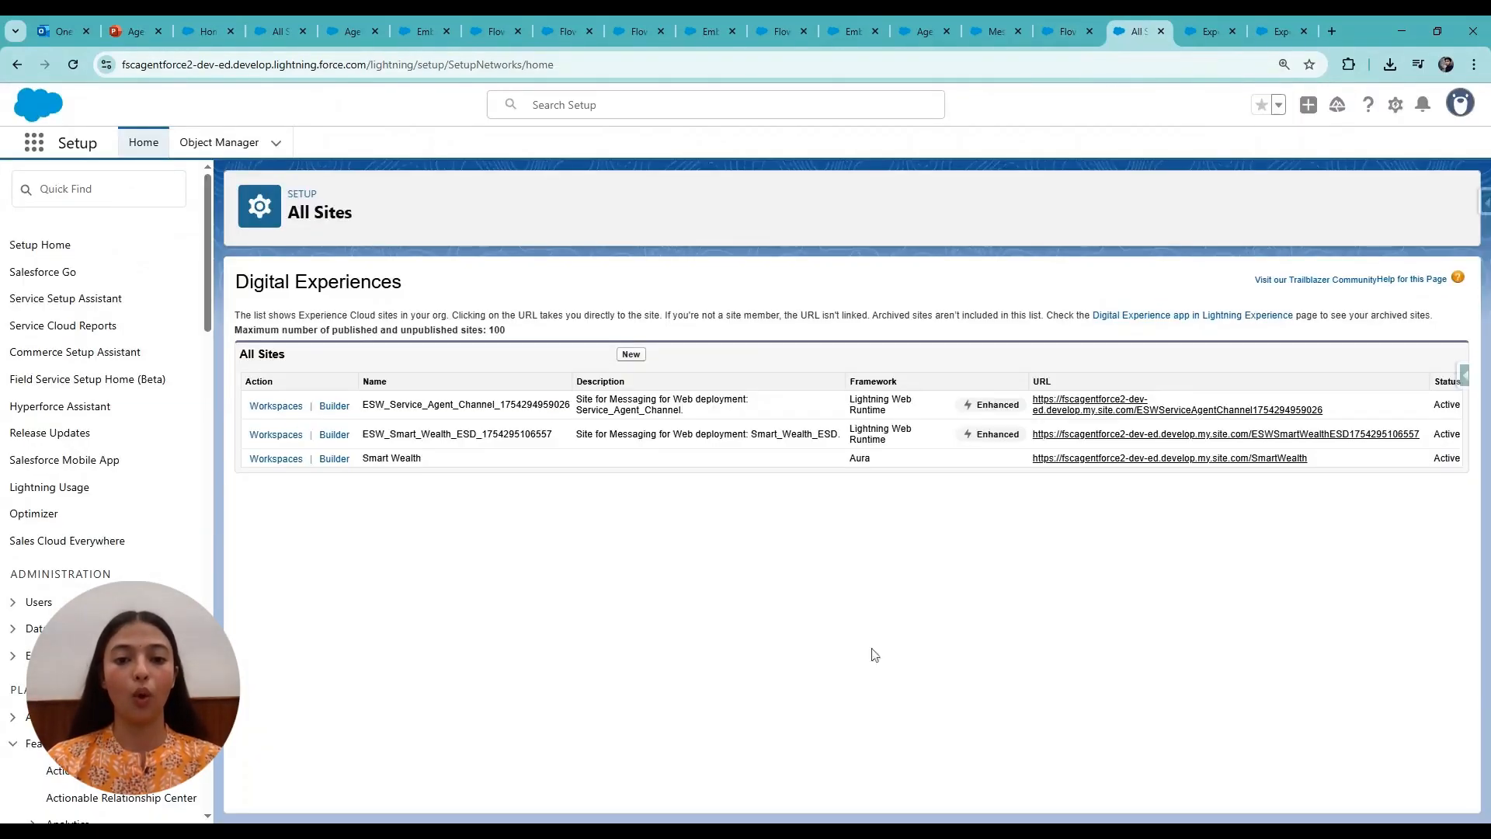
left_click(1202, 460, "ctrl")
left_click(1210, 33)
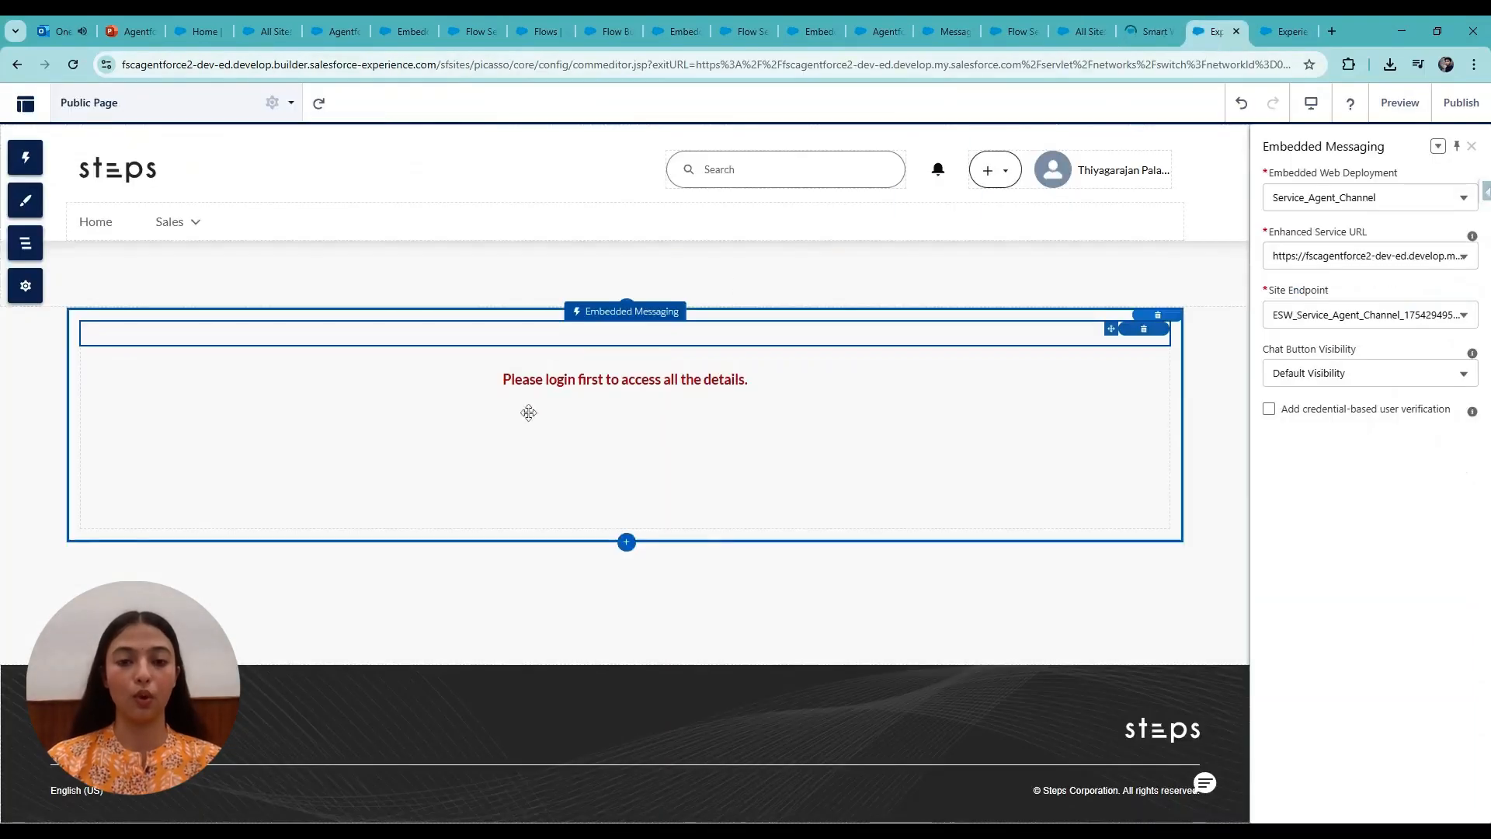
- Open the page settings of the Public Page to view its URL and page access
left_click(292, 103)
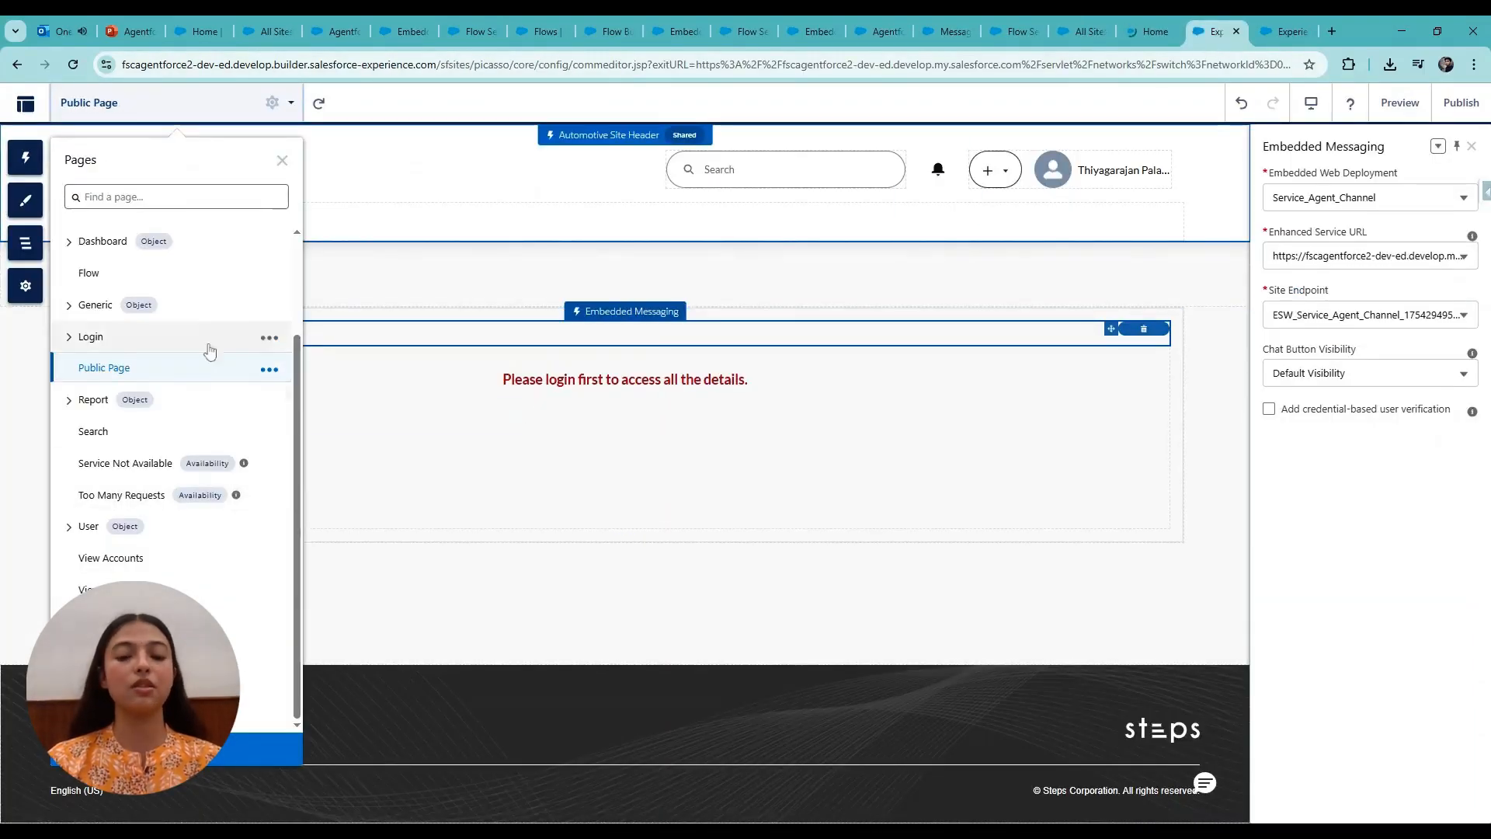
left_click(268, 368)
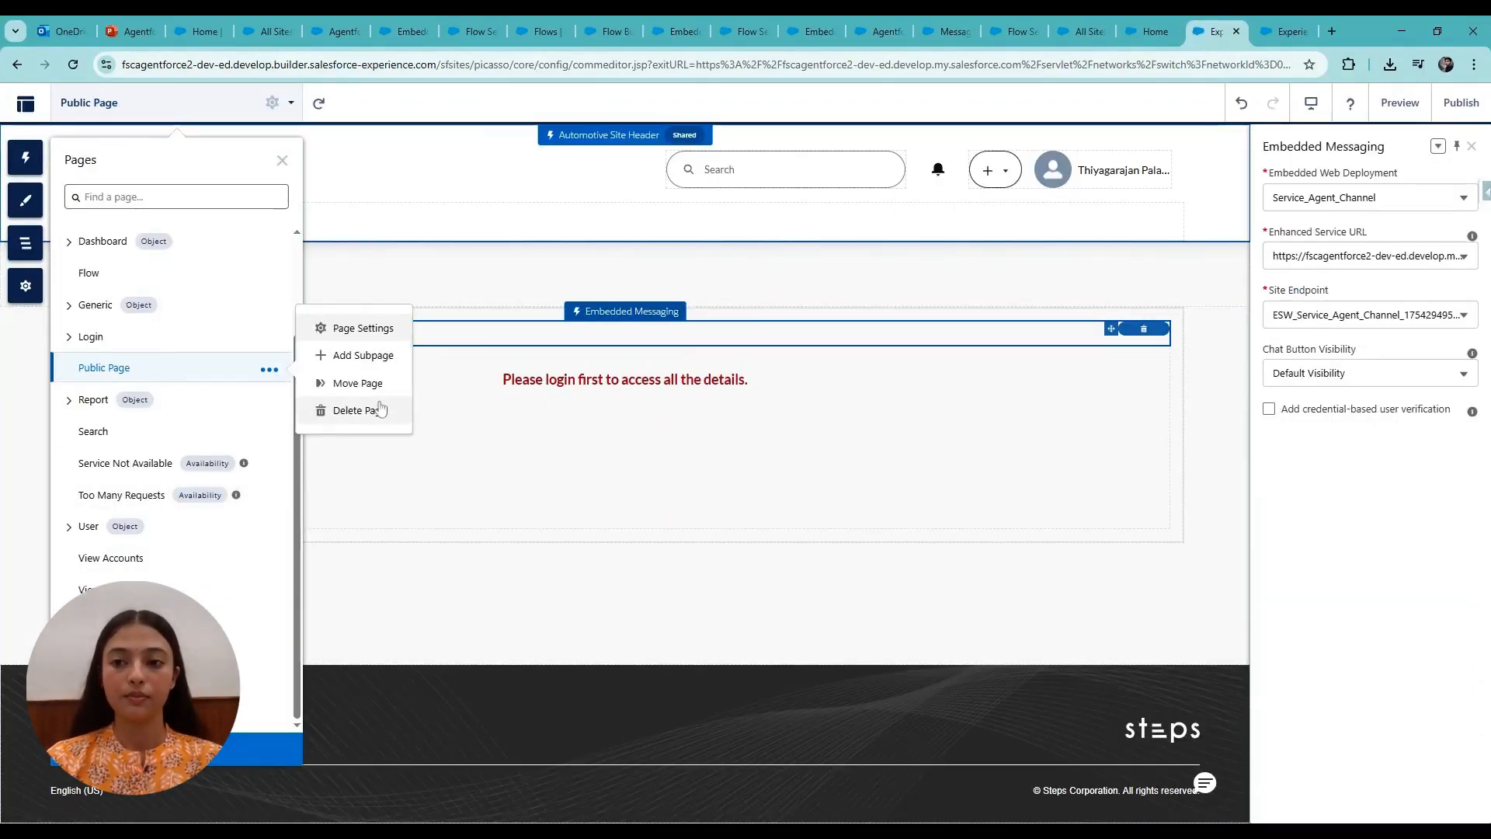
left_click(245, 375)
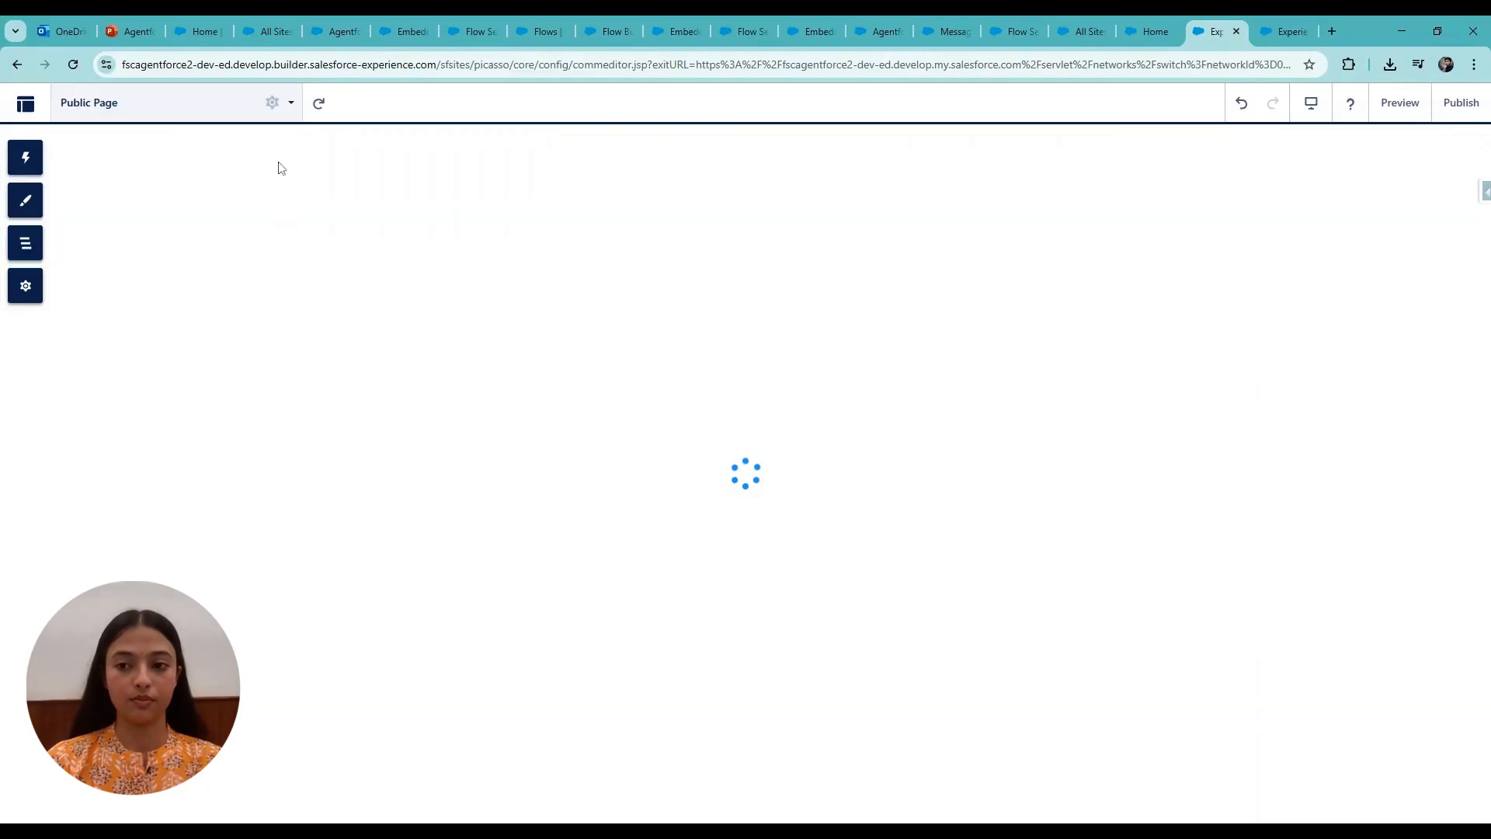
left_click(292, 107)
left_click(269, 369)
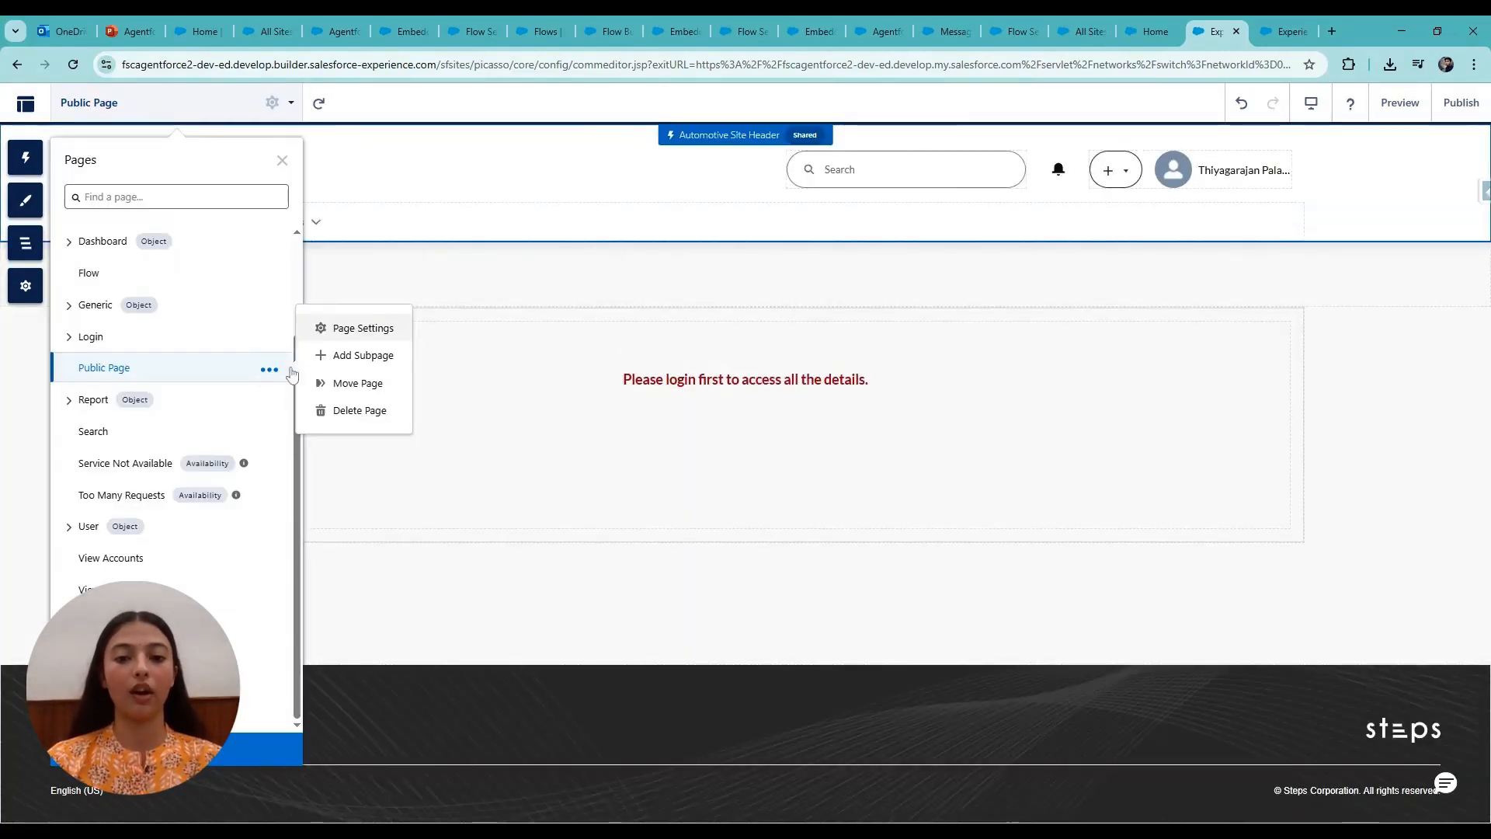
left_click(364, 329)
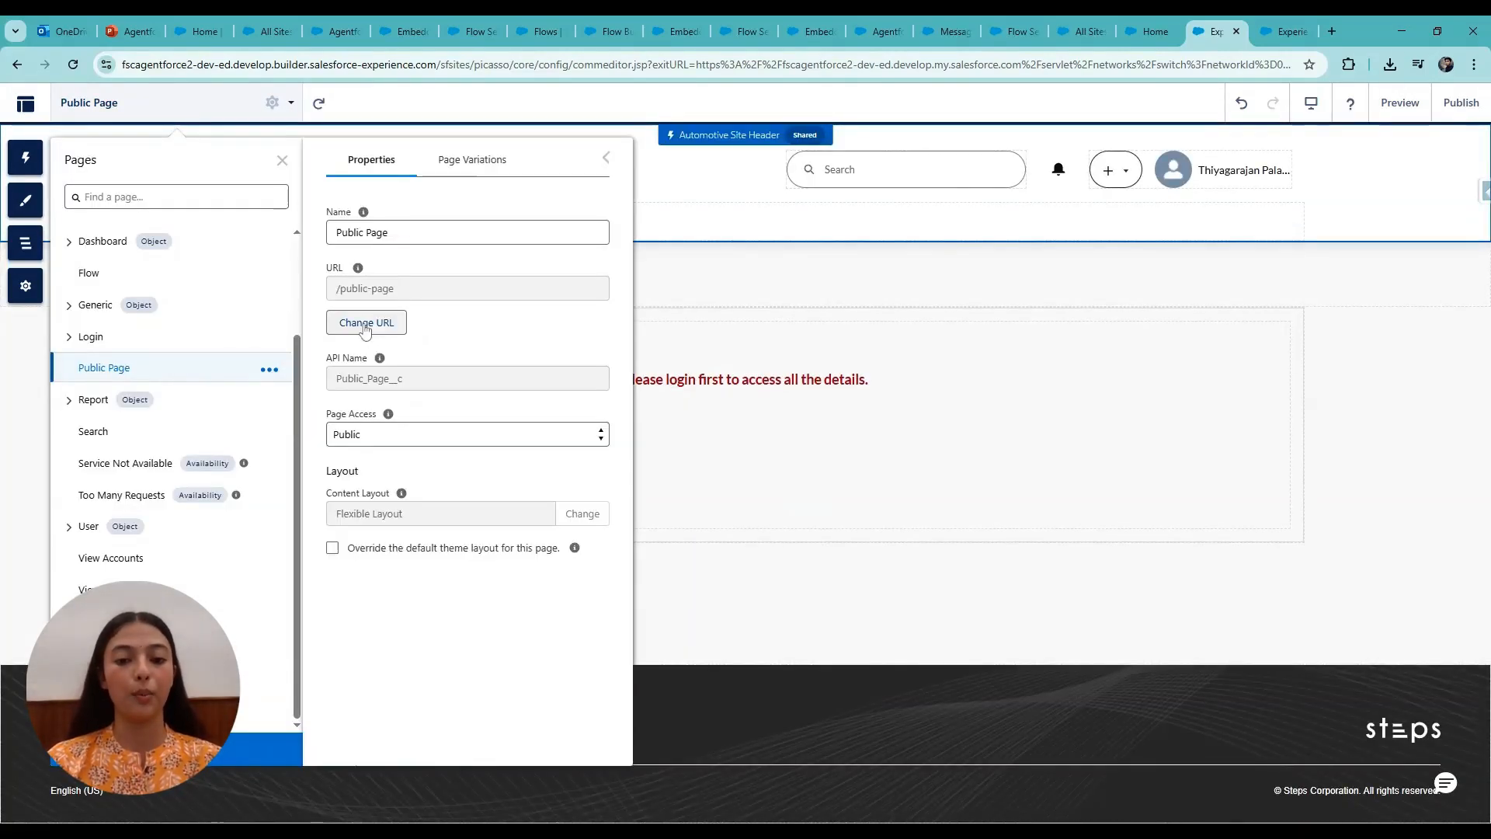